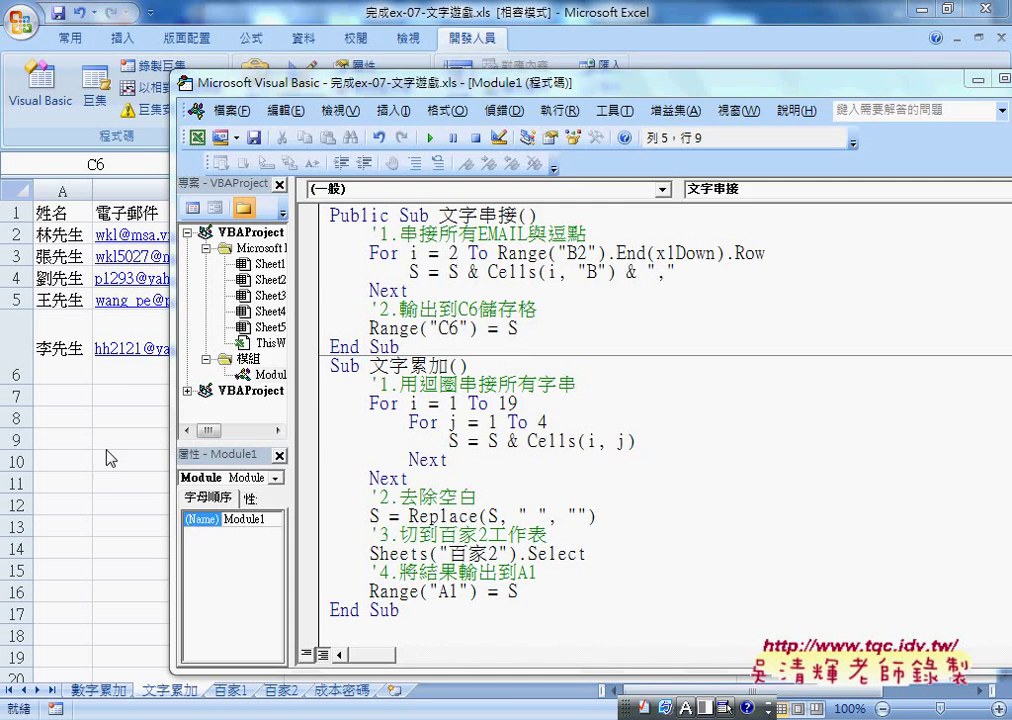
# Return to the worksheet and run the 文字串接 macro so C6 gets the comma-joined e-mails
pyautogui.click(112, 444)
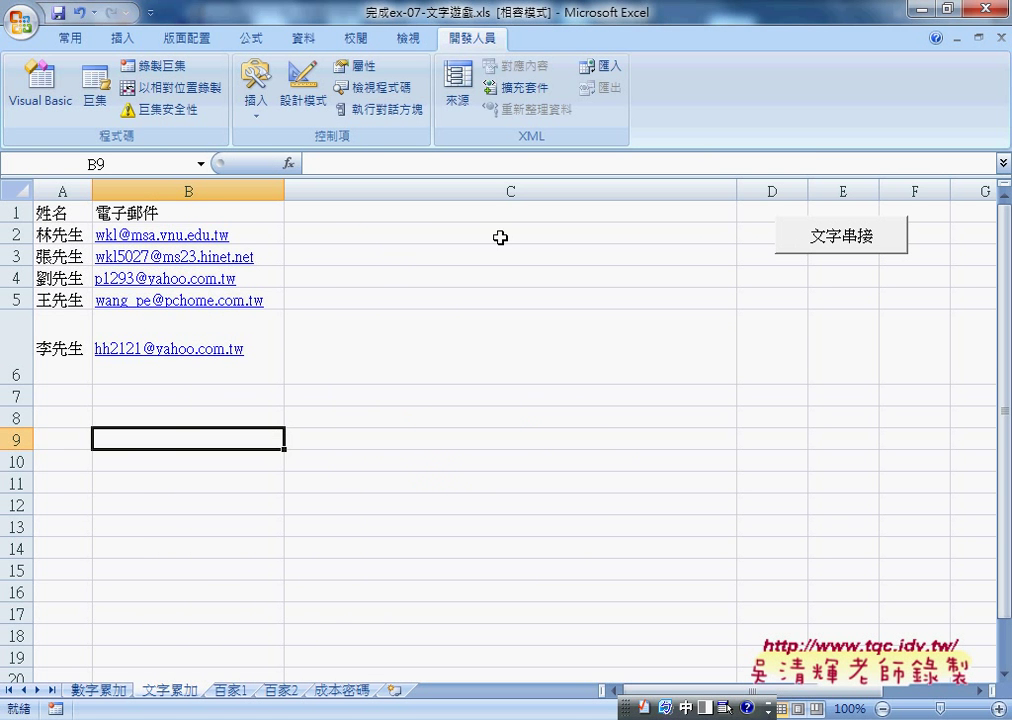
pyautogui.click(801, 247)
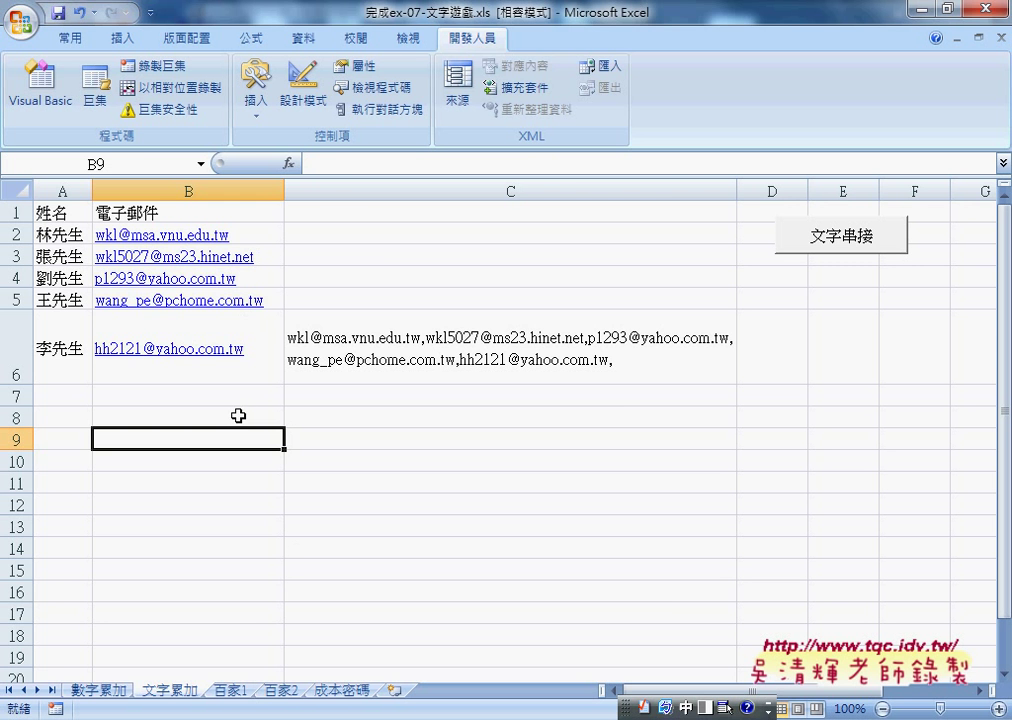
pyautogui.moveTo(698, 708)
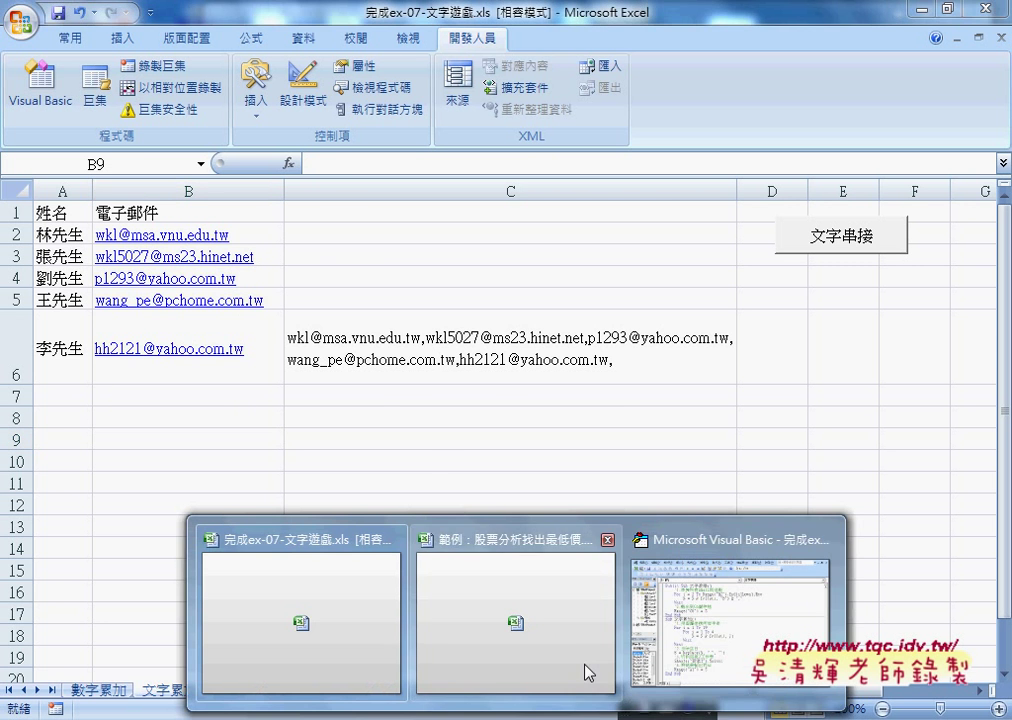
# Bring the Module1 code forward and highlight the loop counter i and its last-row bound
pyautogui.click(698, 690)
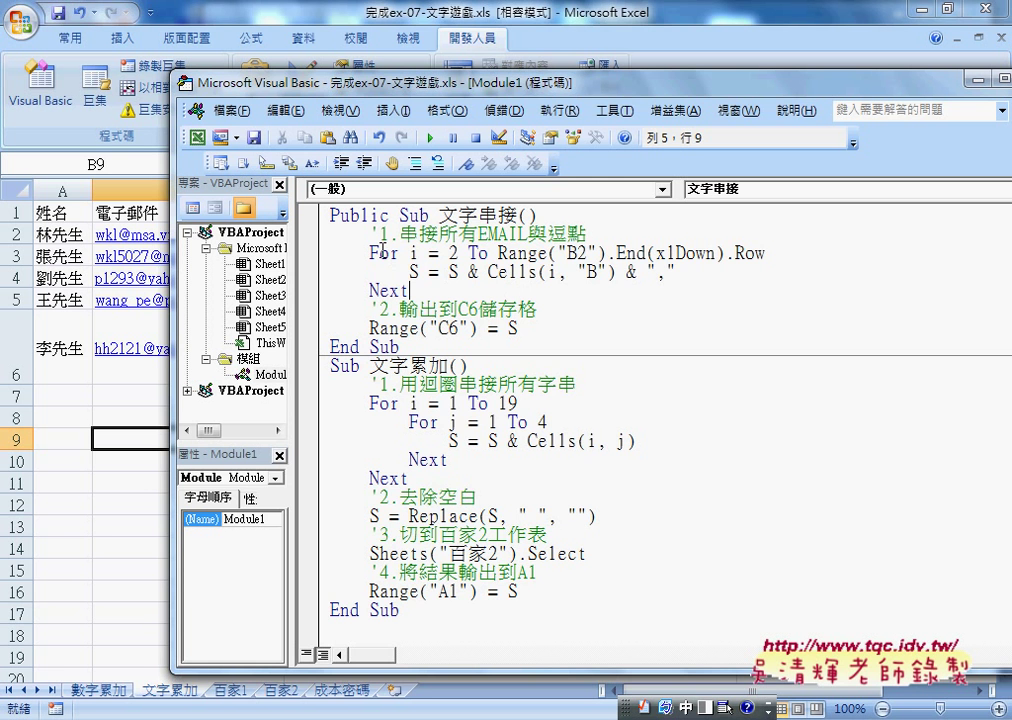
pyautogui.doubleClick(416, 252)
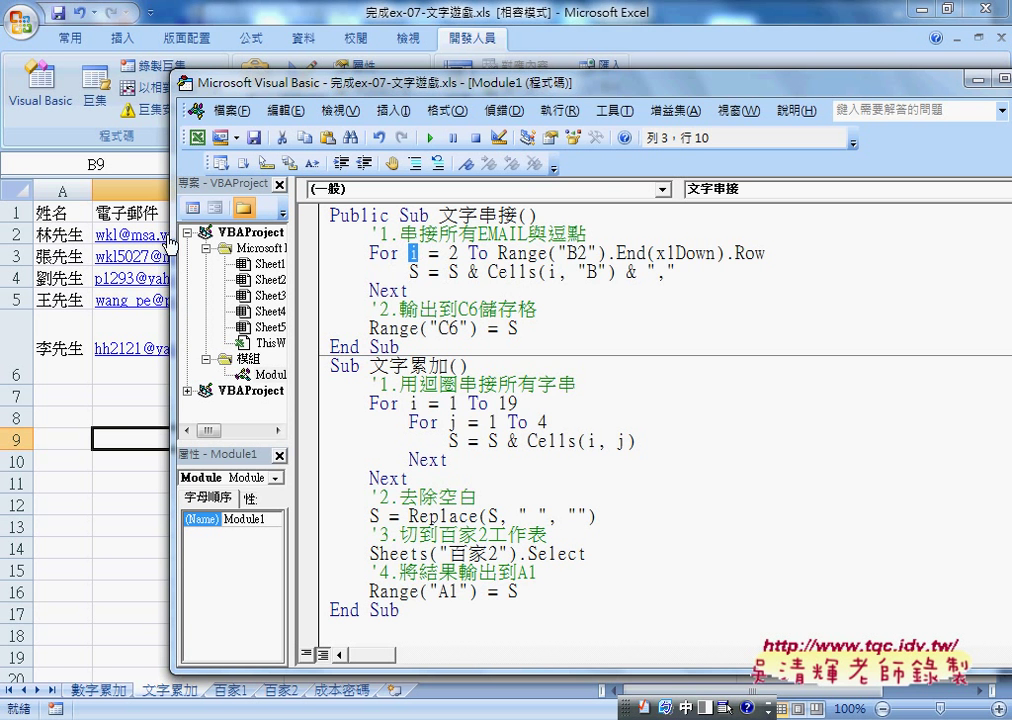
pyautogui.moveTo(497, 253); pyautogui.dragTo(771, 254)
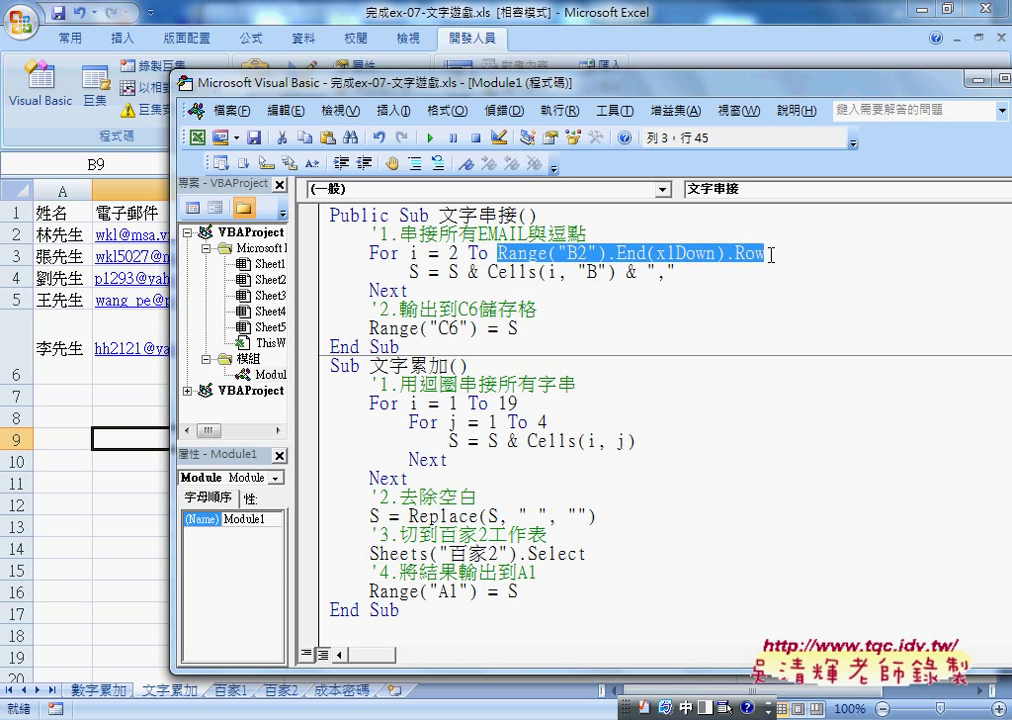
pyautogui.click(402, 289)
# Highlight the S = S & accumulation, the & operator and the Cells(i, "B") reference
pyautogui.doubleClick(413, 272)
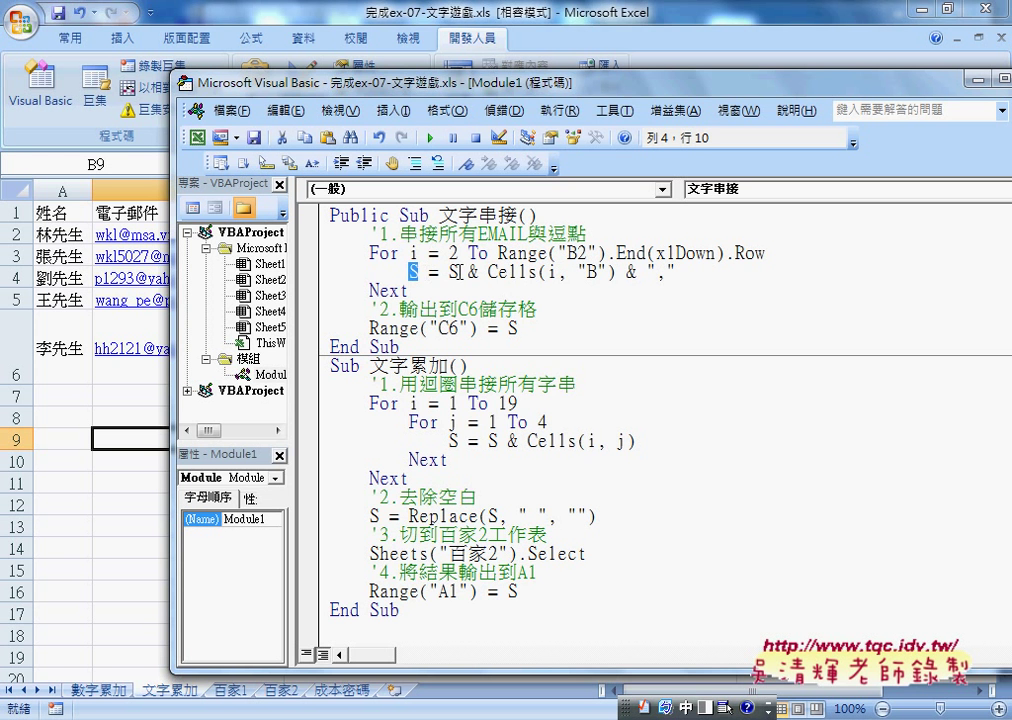
pyautogui.moveTo(487, 272); pyautogui.dragTo(409, 272)
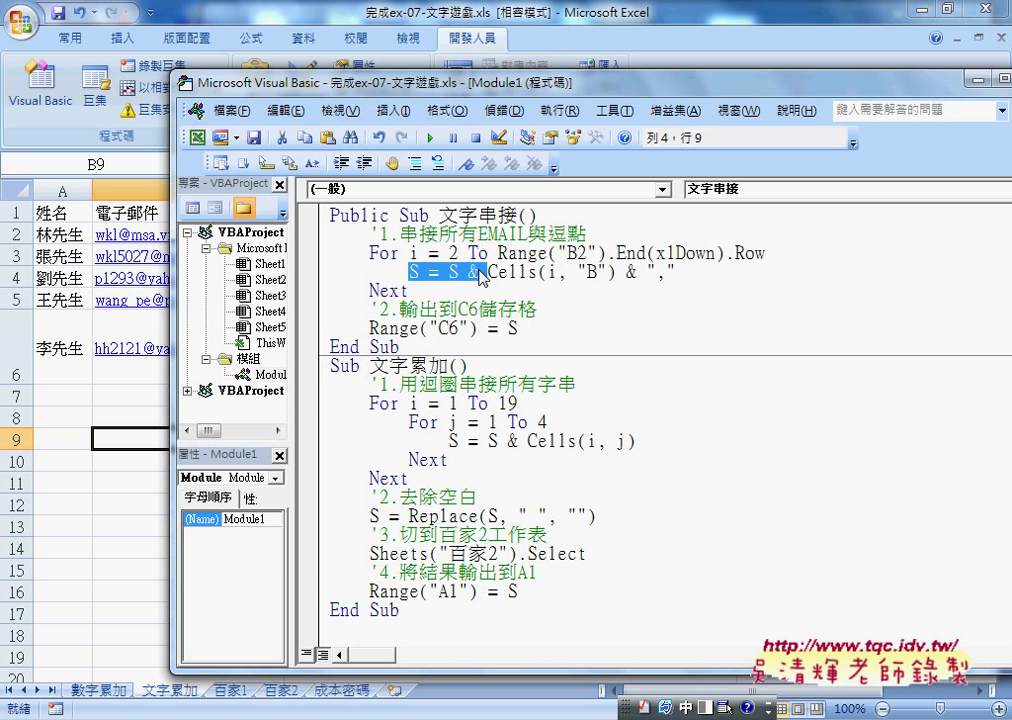
pyautogui.click(477, 271)
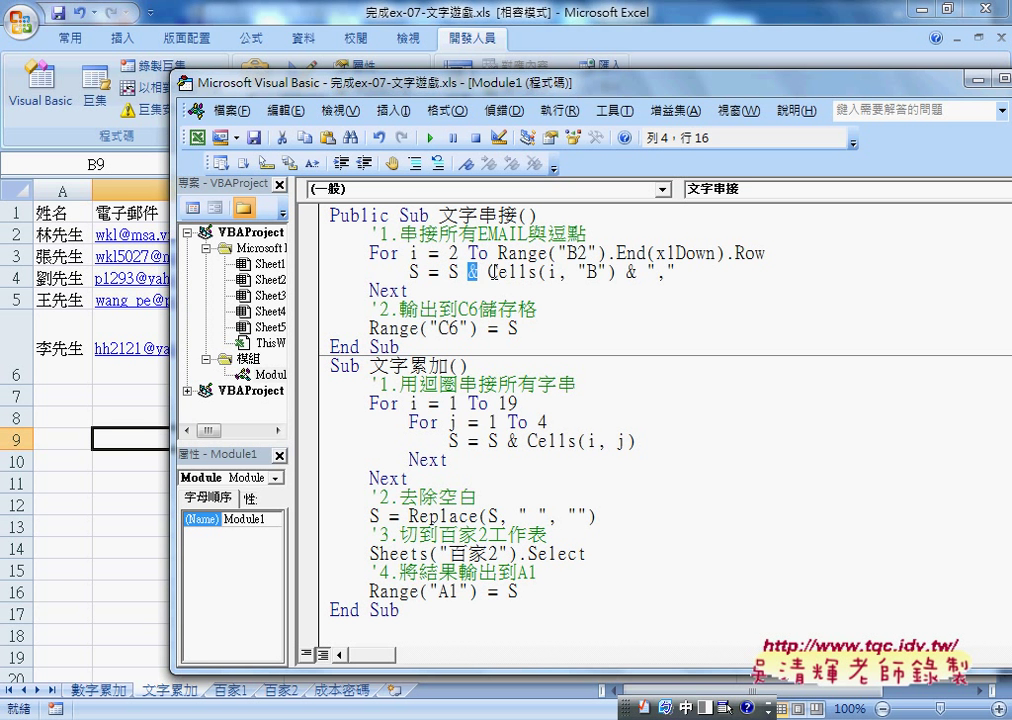
pyautogui.moveTo(488, 271); pyautogui.dragTo(616, 272)
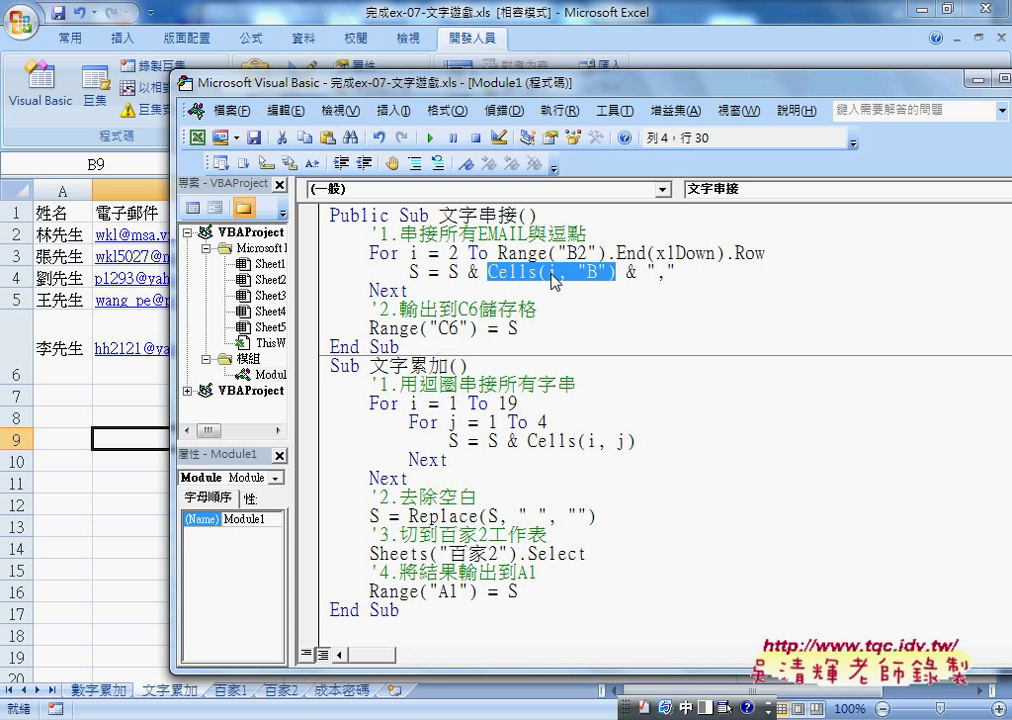
pyautogui.moveTo(441, 87); pyautogui.dragTo(515, 88)
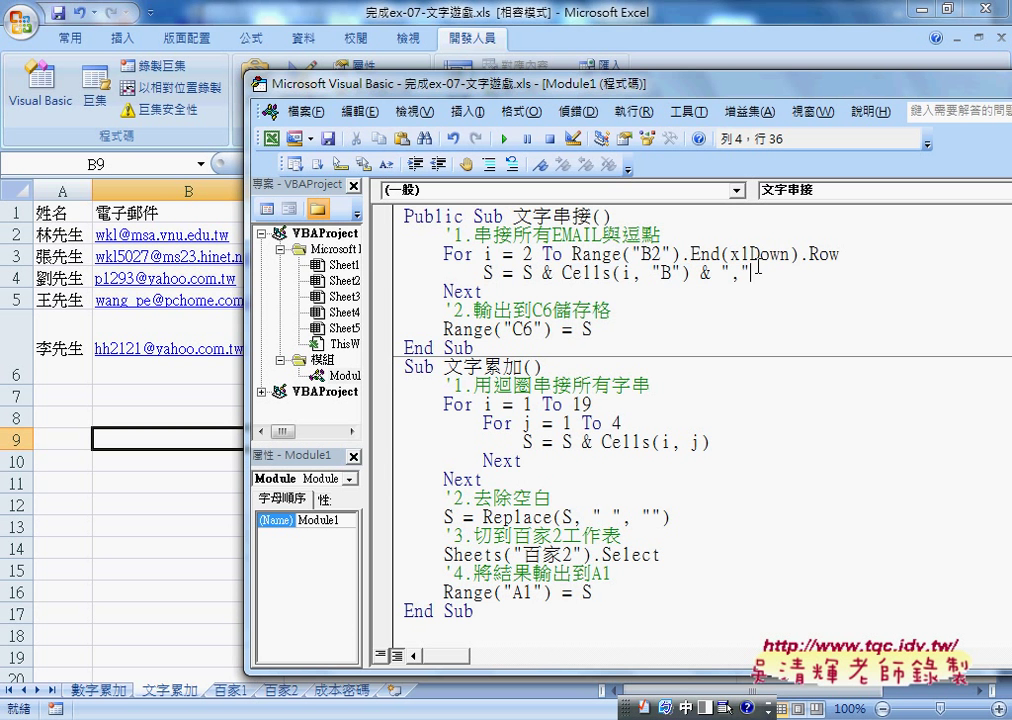
# Highlight the trailing comma string and the S written to Range("C6"), shifting the window to show the sheet
pyautogui.moveTo(748, 272); pyautogui.dragTo(720, 272)
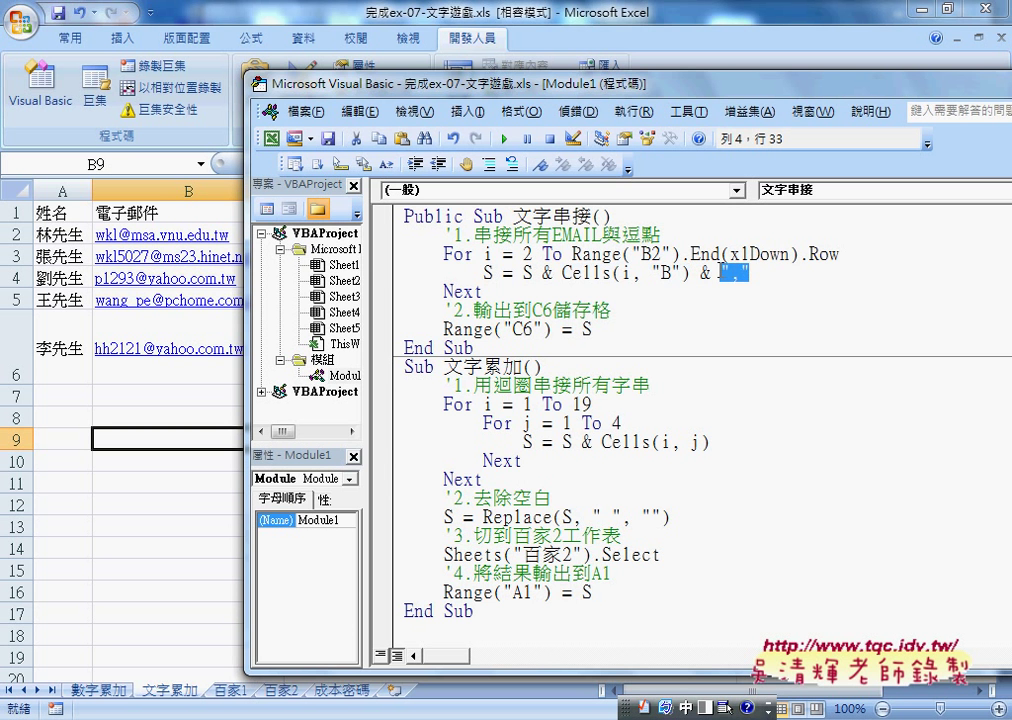
pyautogui.doubleClick(586, 329)
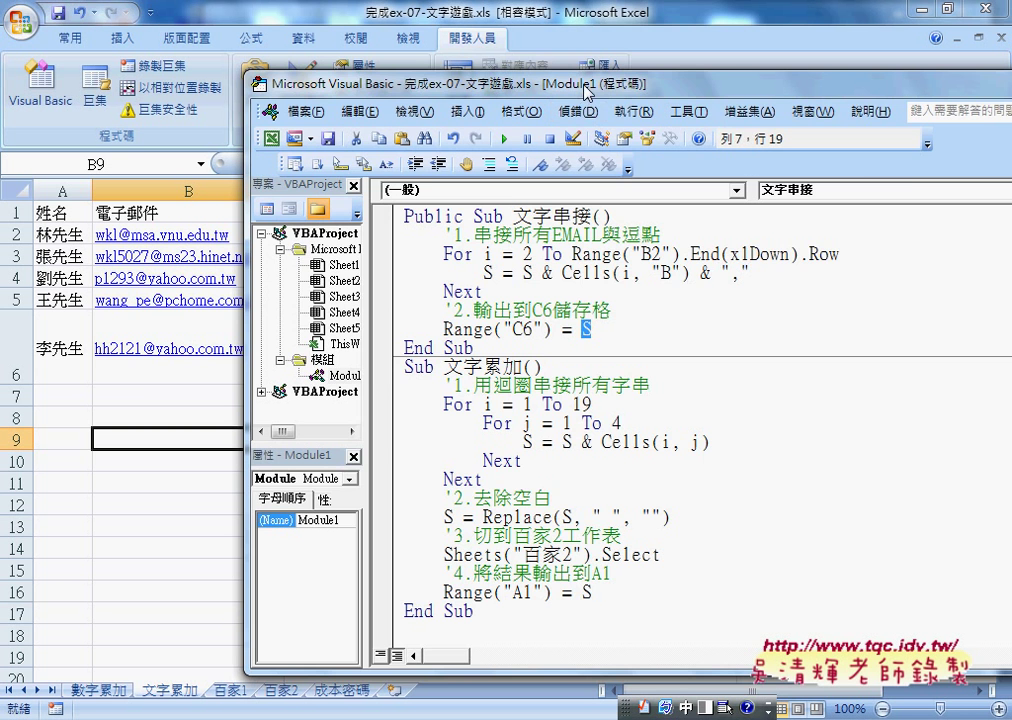
pyautogui.moveTo(586, 93); pyautogui.dragTo(759, 90)
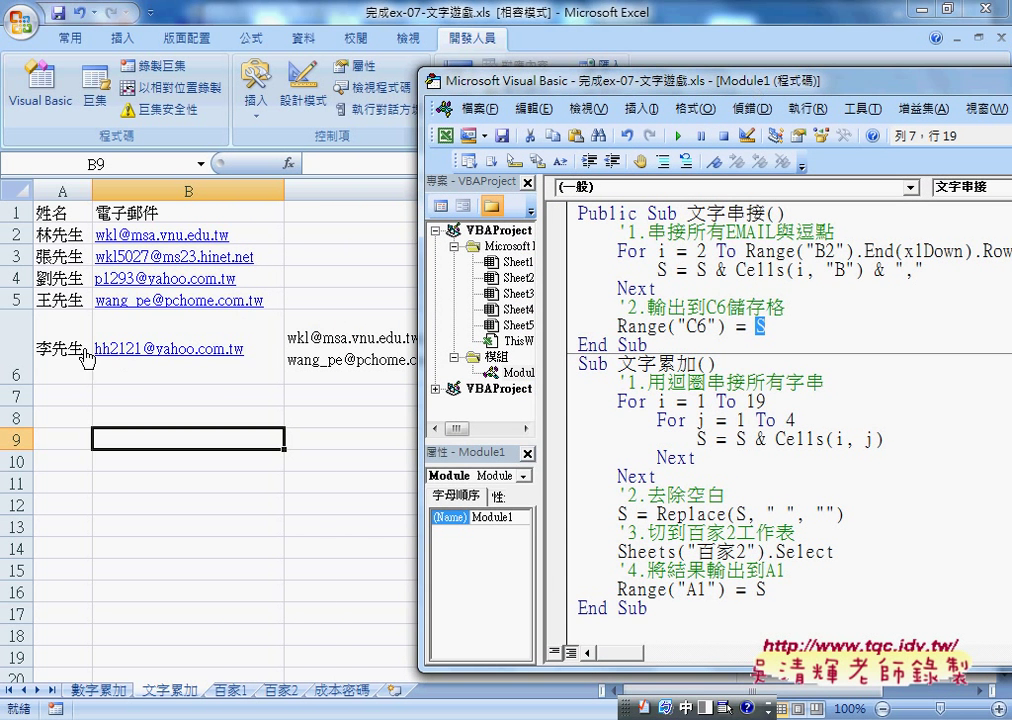
pyautogui.moveTo(707, 327); pyautogui.dragTo(699, 327)
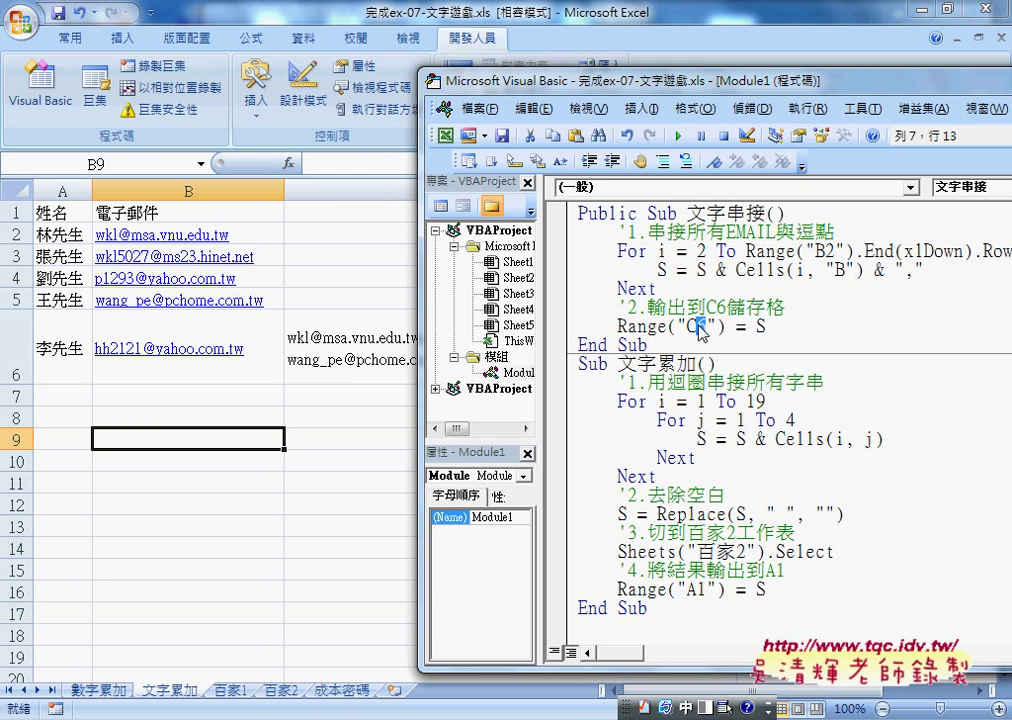
pyautogui.moveTo(689, 86)
pyautogui.mouseDown()
pyautogui.moveTo(467, 78)
pyautogui.moveTo(449, 90)
pyautogui.mouseUp()
# Re-highlight the last-row bound, C6 and S, then place the code beside column C's result
pyautogui.moveTo(505, 247); pyautogui.dragTo(777, 248)
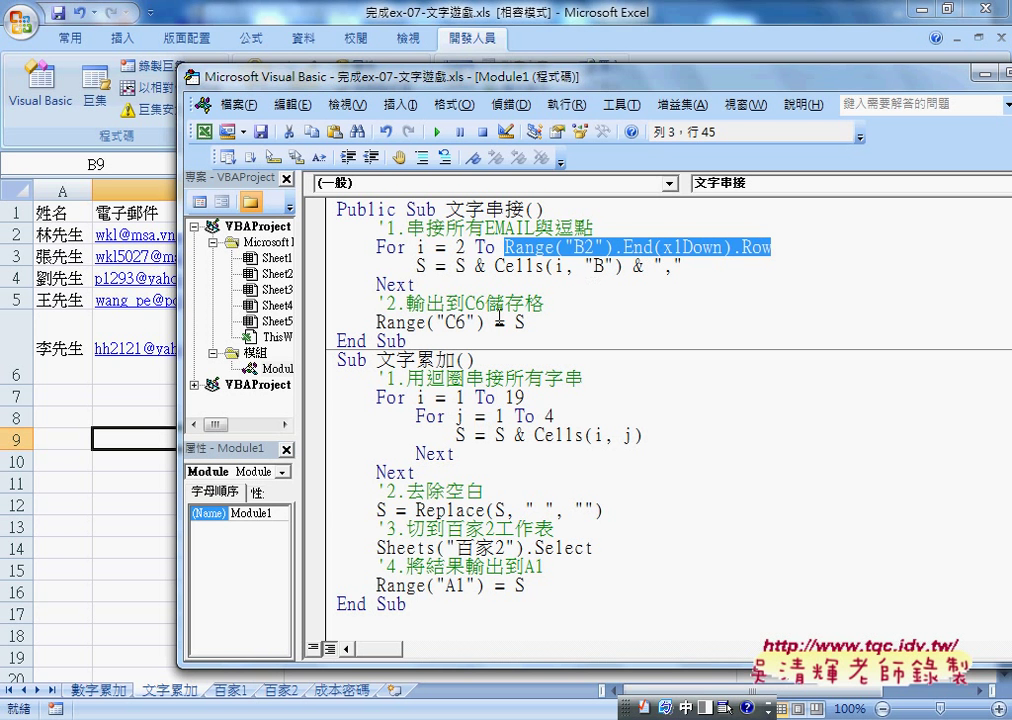
pyautogui.moveTo(464, 323); pyautogui.dragTo(456, 323)
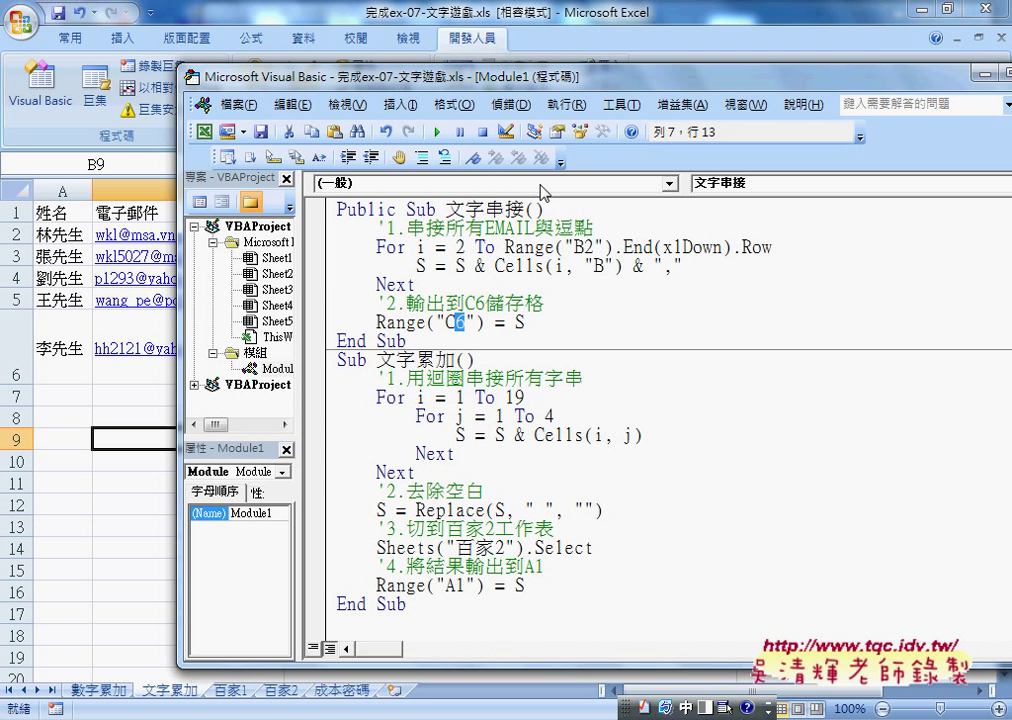
pyautogui.doubleClick(527, 321)
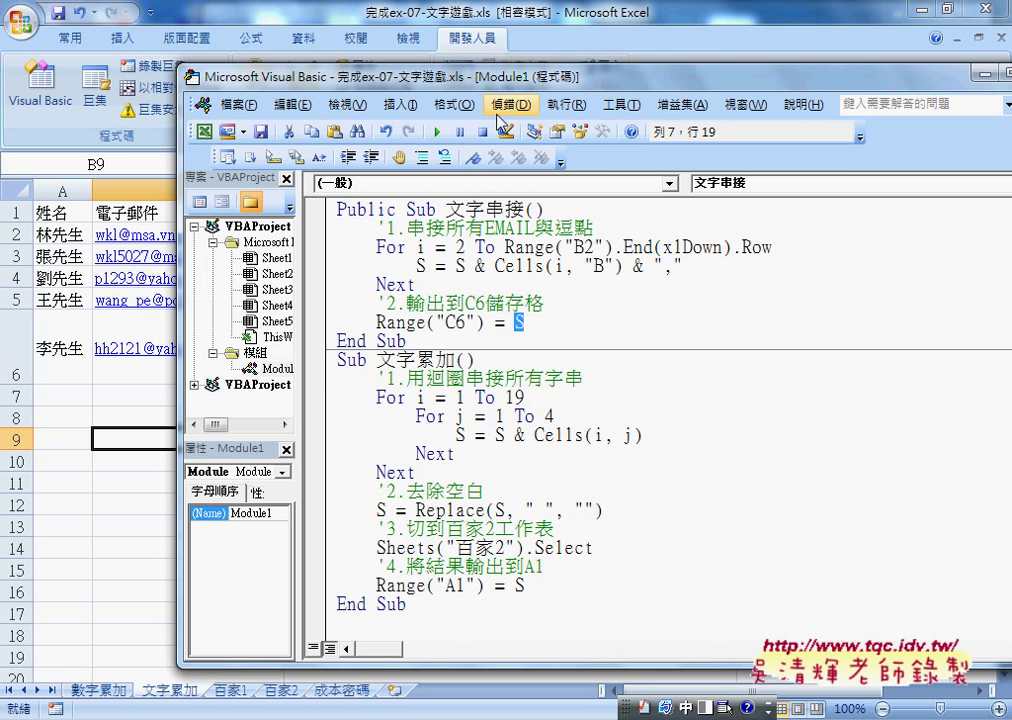
pyautogui.moveTo(500, 88); pyautogui.dragTo(813, 92)
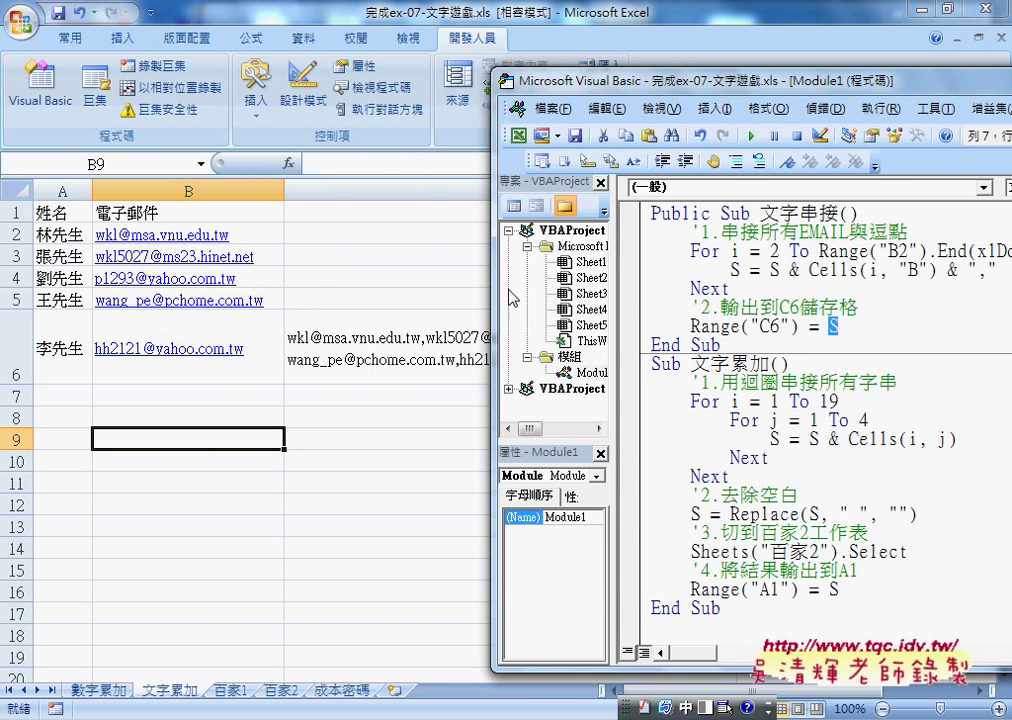
# Mark the trailing comma in C6 and delete it by editing the cell
pyautogui.click(443, 354)
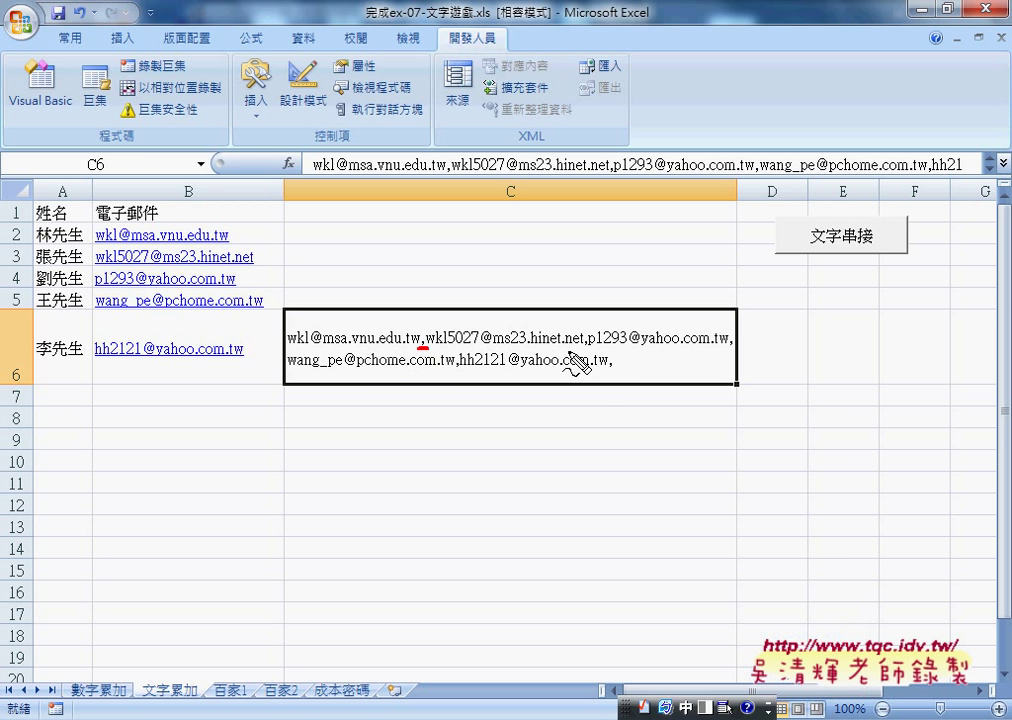
pyautogui.moveTo(606, 371)
pyautogui.mouseDown()
pyautogui.moveTo(622, 371)
pyautogui.moveTo(622, 351)
pyautogui.moveTo(598, 379)
pyautogui.moveTo(658, 383)
pyautogui.mouseUp()
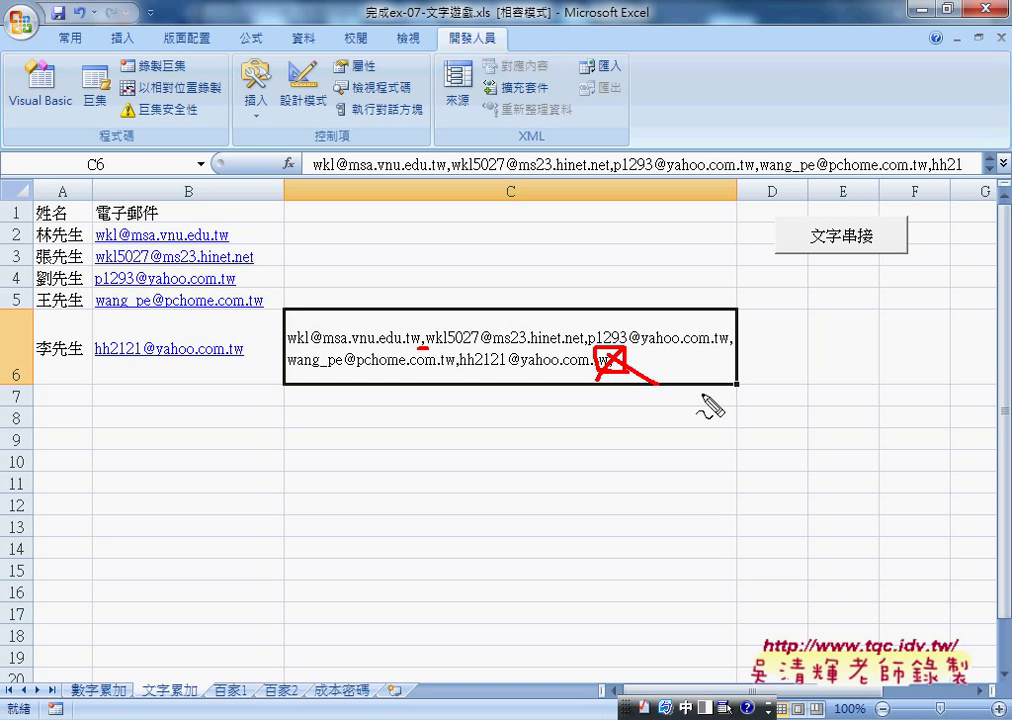
pyautogui.press('Escape')
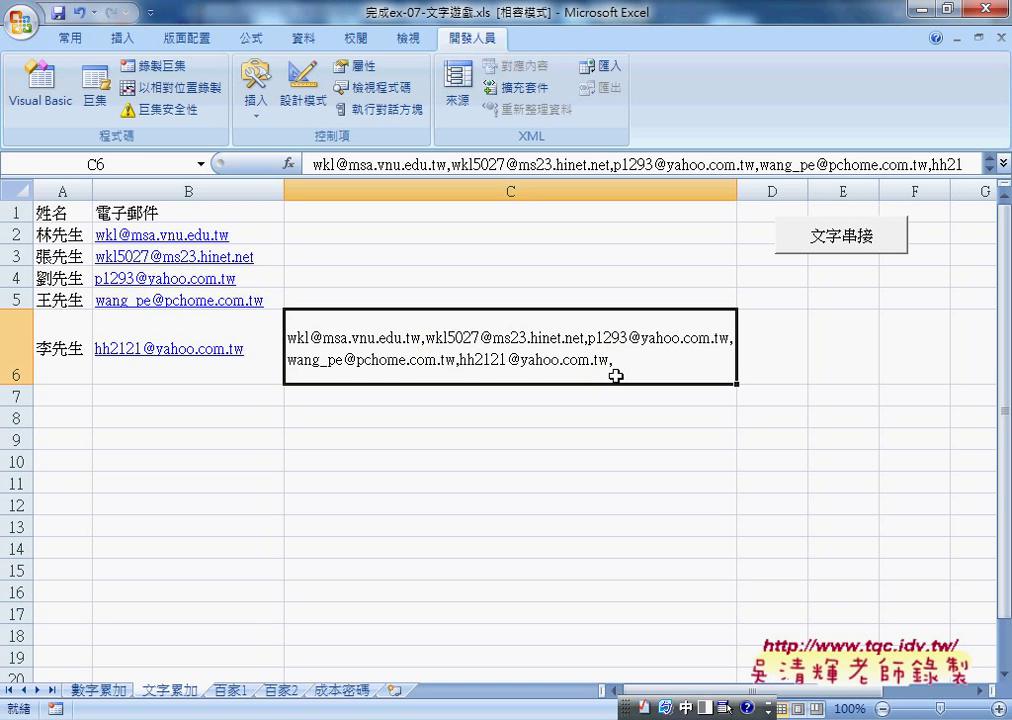
pyautogui.doubleClick(634, 366)
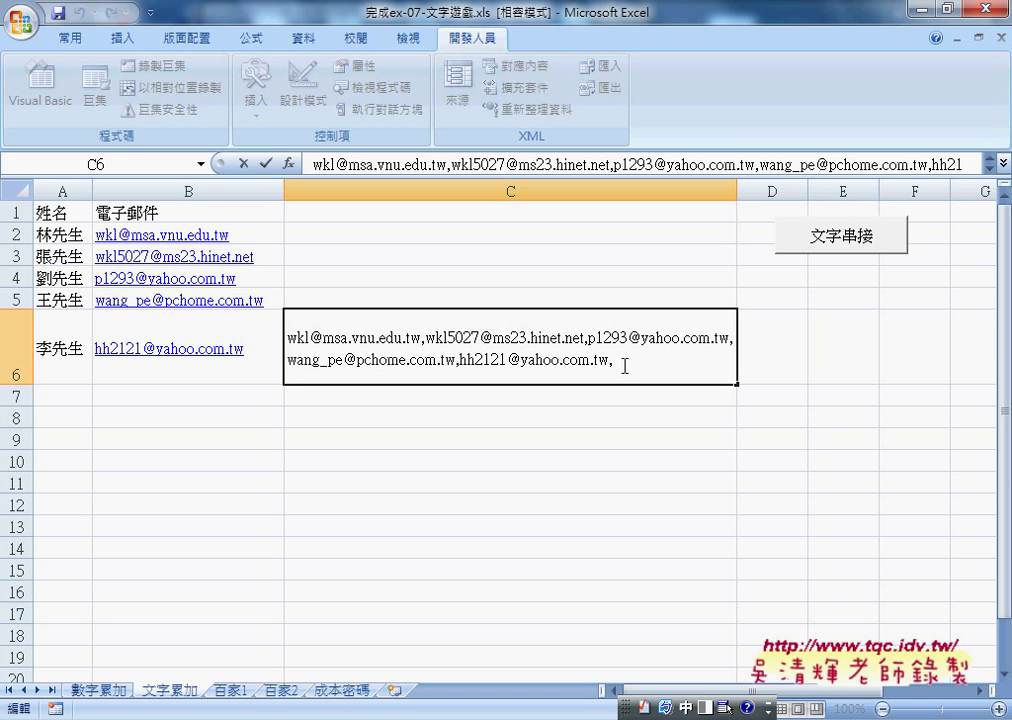
pyautogui.press('BackSpace')
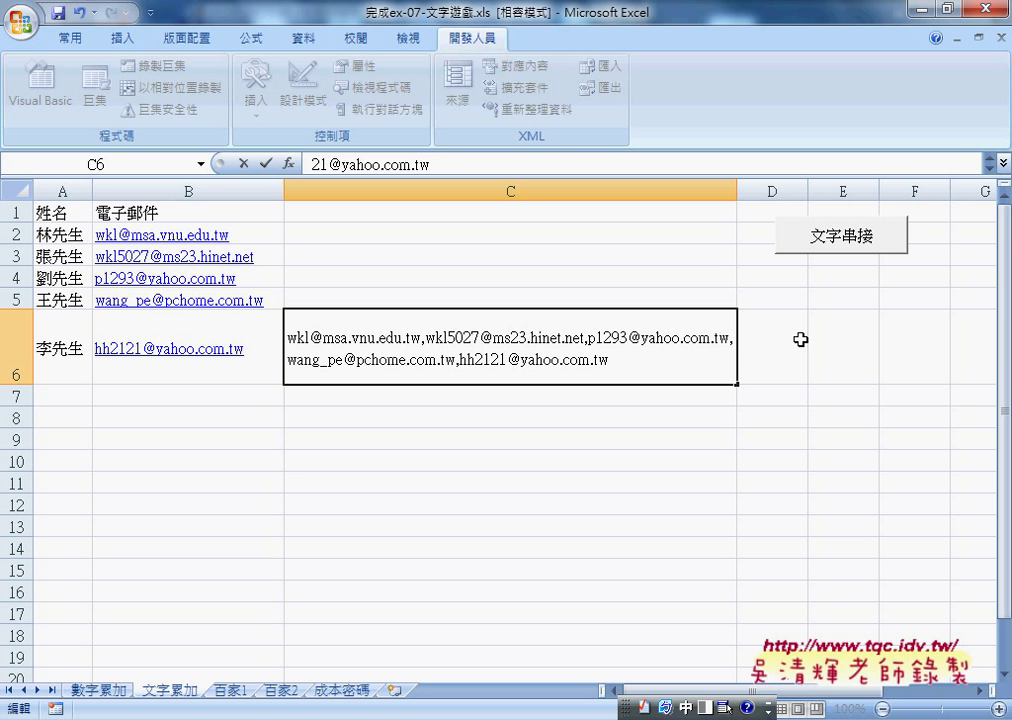
# Confirm the C6 edit, rerun 文字串接, and cancel the Outlook setup wizard opened by the C6 link
pyautogui.click(830, 340)
pyautogui.click(836, 242)
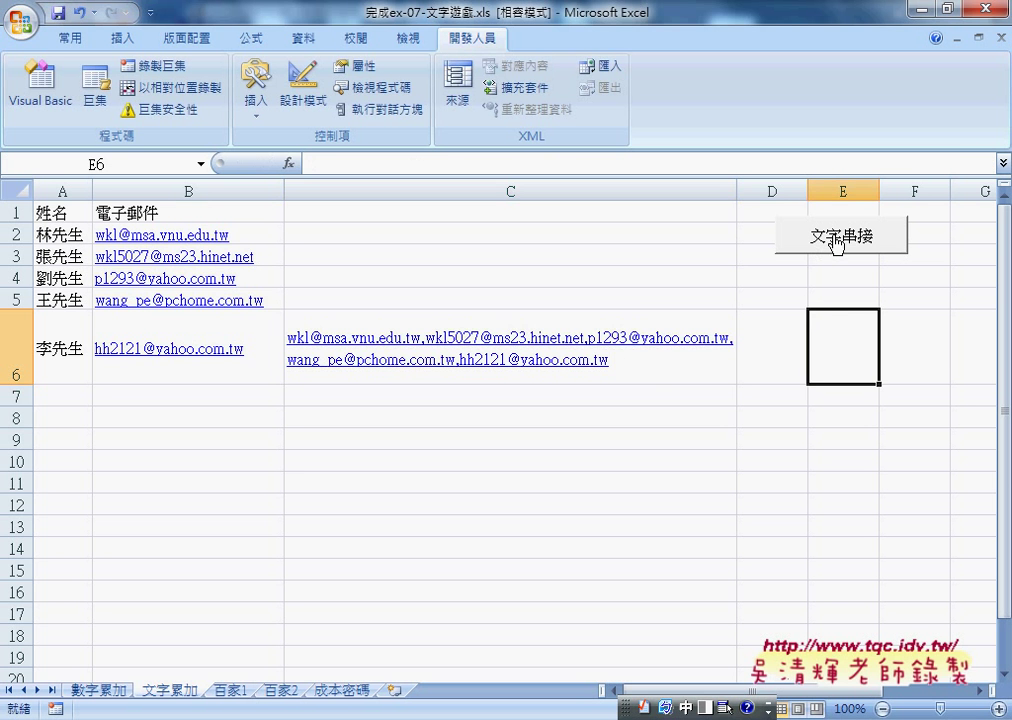
pyautogui.click(640, 355)
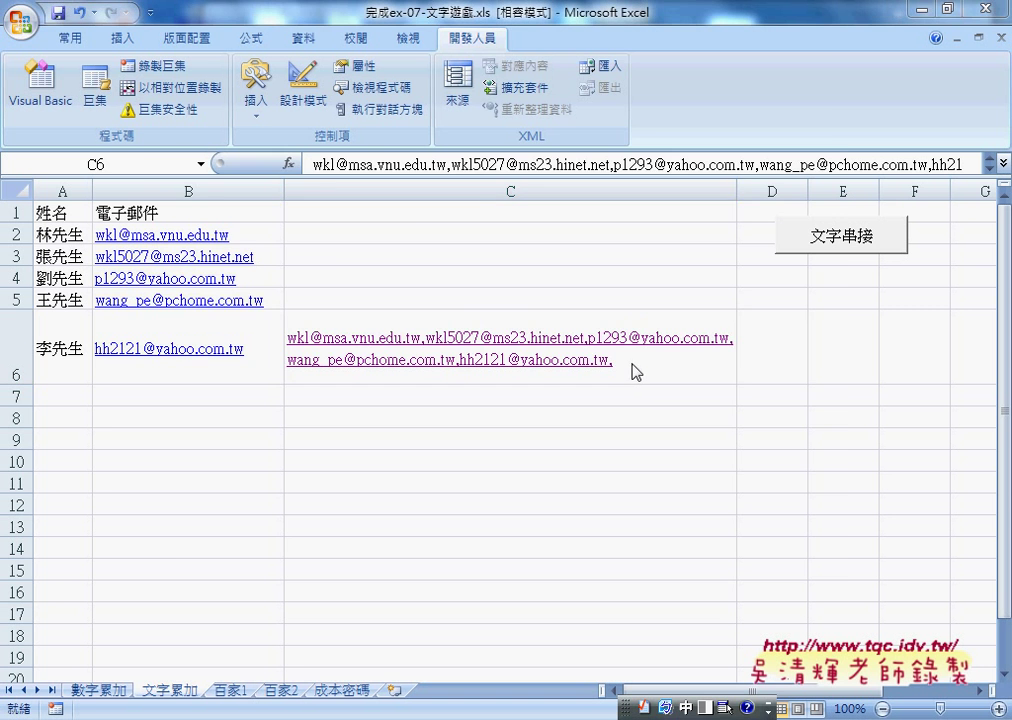
pyautogui.click(770, 553)
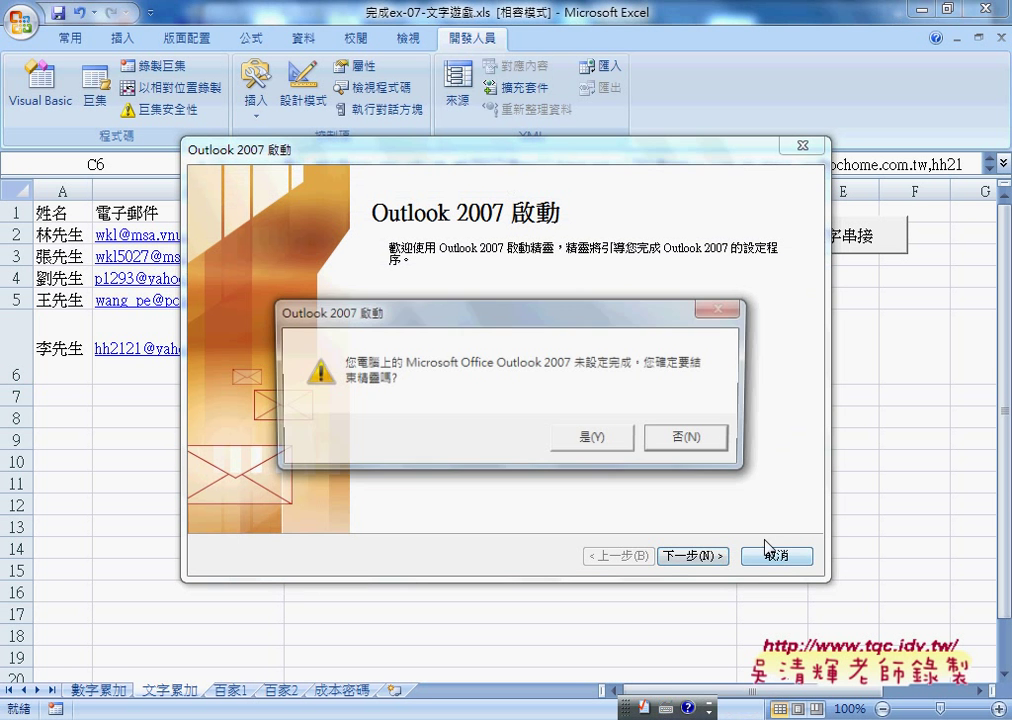
pyautogui.click(662, 442)
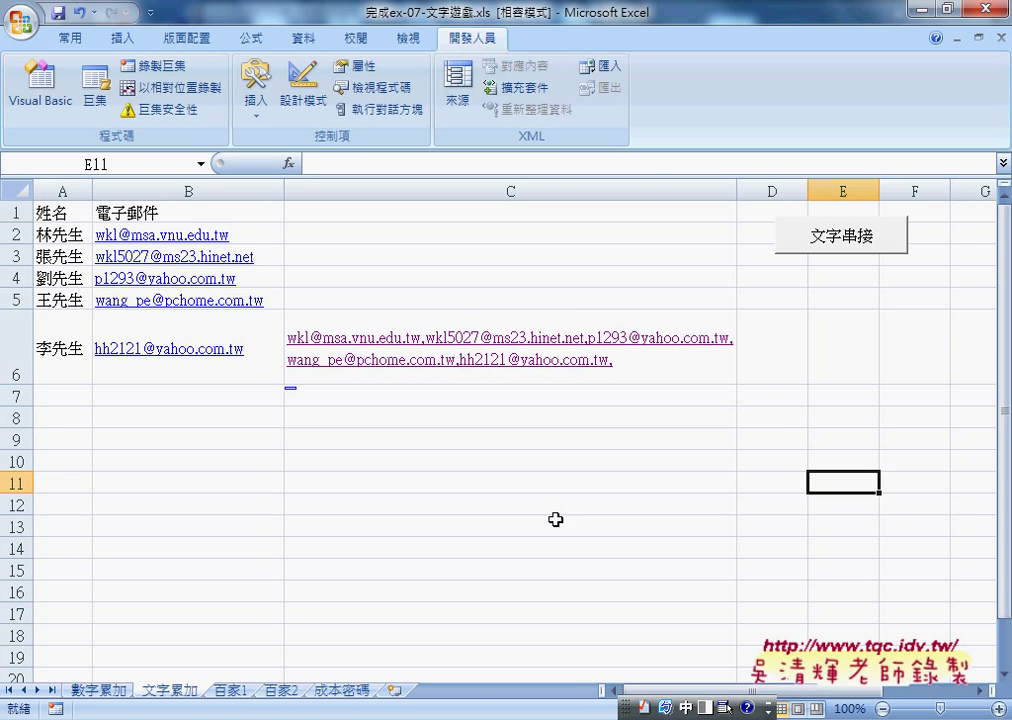
# Place the 文字串接 code beside the sheet and go to the end of the '2.輸出到C6儲存格 comment
pyautogui.moveTo(686, 708)
pyautogui.click(713, 647)
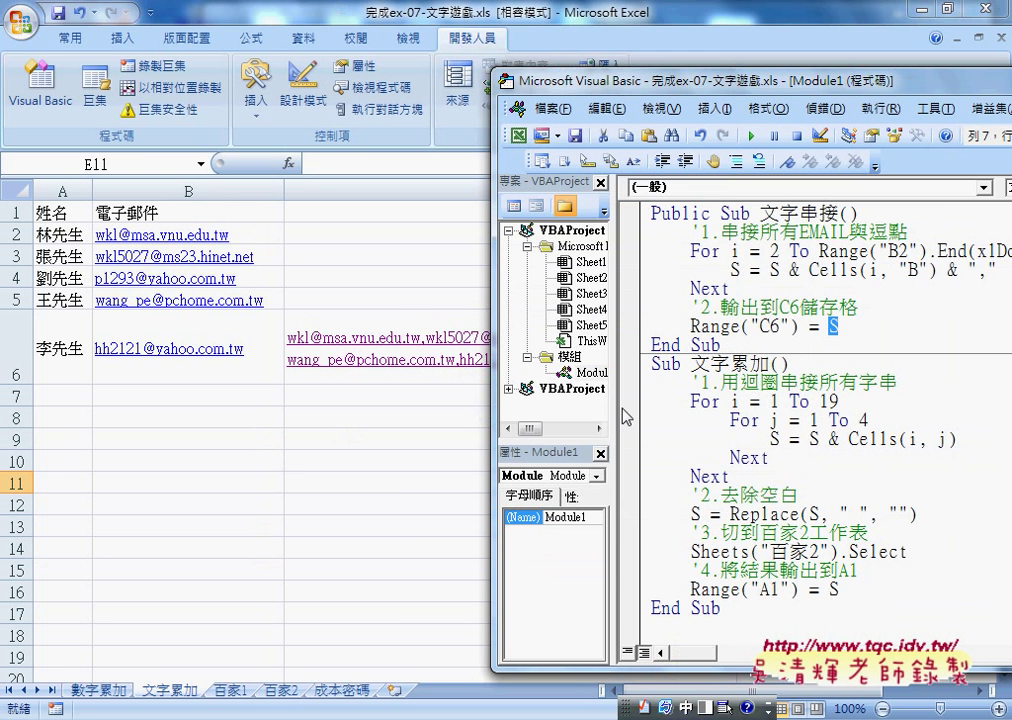
pyautogui.moveTo(523, 82); pyautogui.dragTo(120, 81)
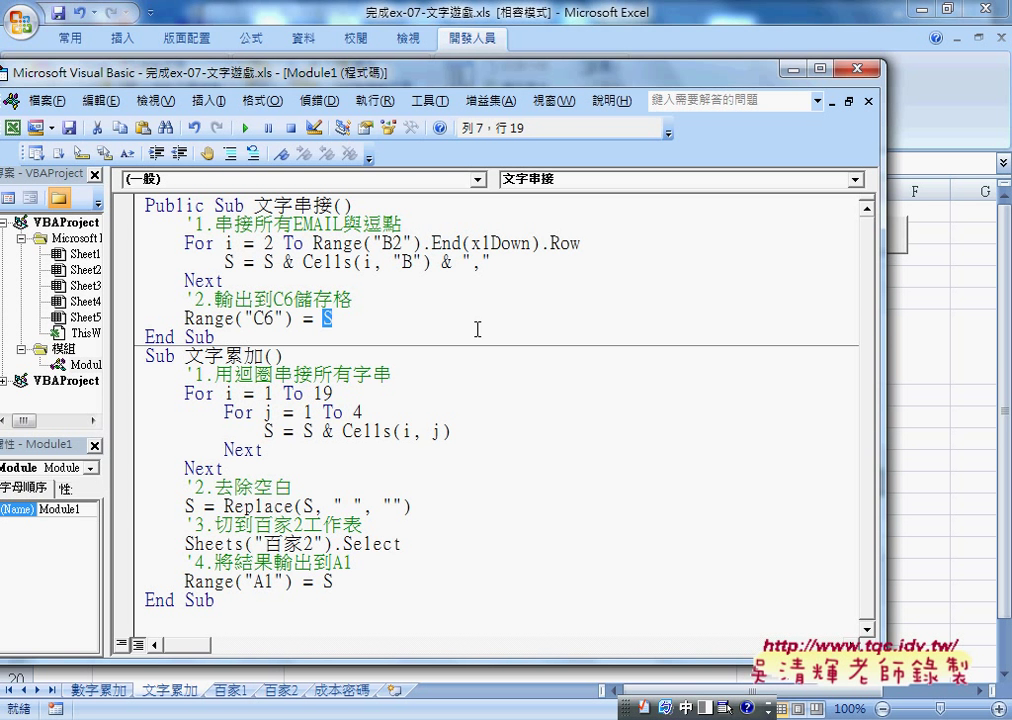
pyautogui.click(410, 300)
# Insert the line X = Len(S) above the C6 output line and highlight its parts
pyautogui.press('Return')
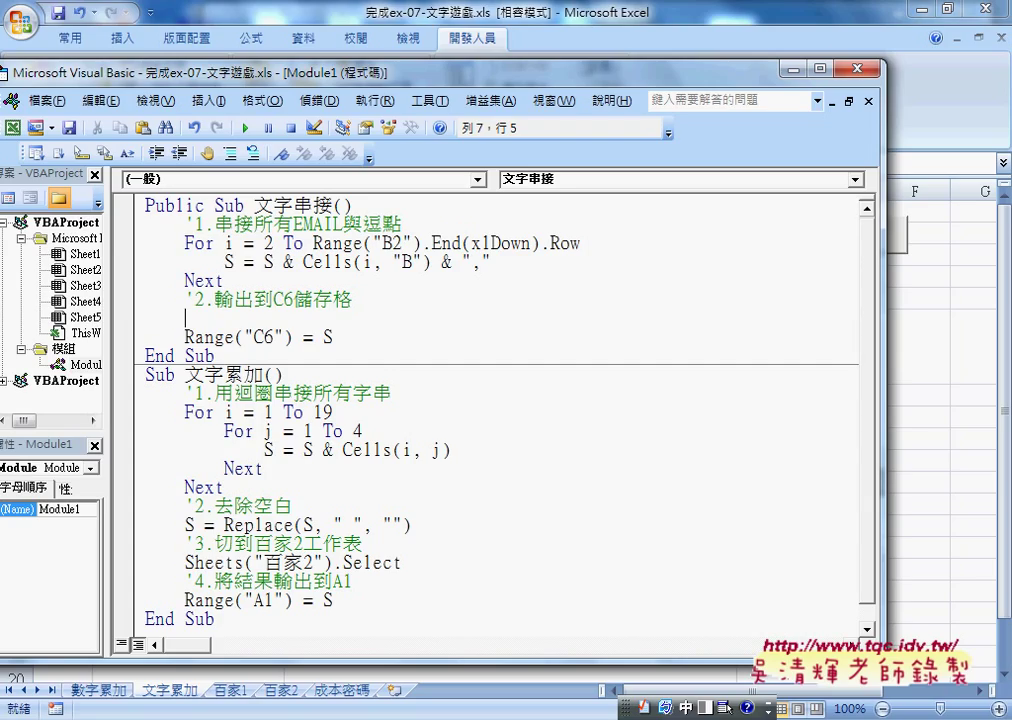
pyautogui.write('X')
pyautogui.write('-')
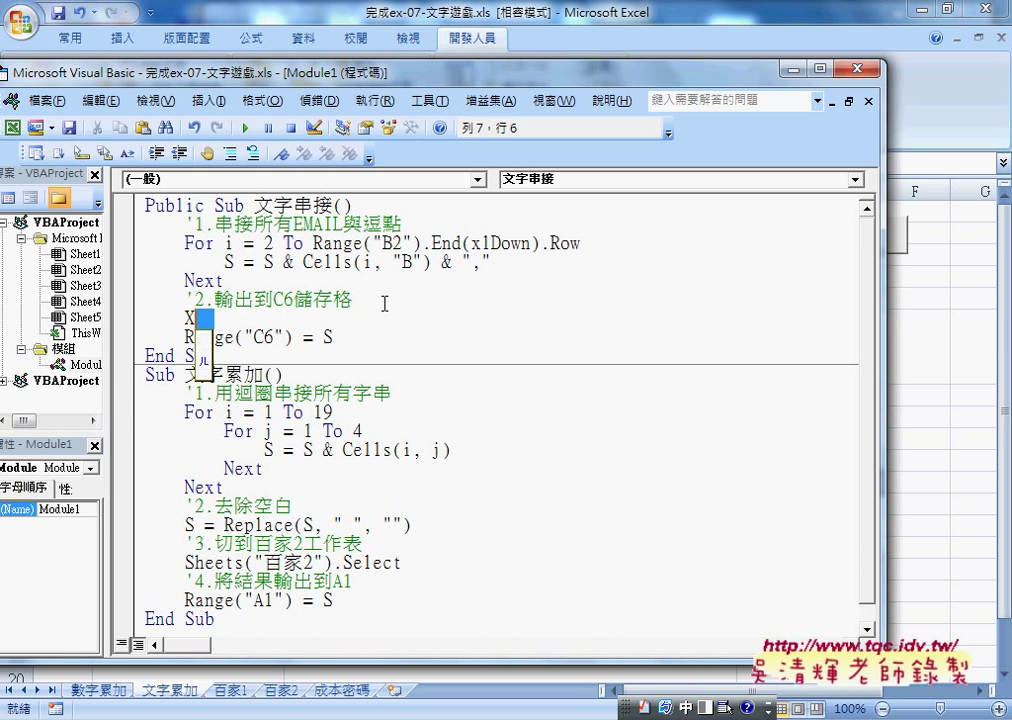
pyautogui.write('=1')
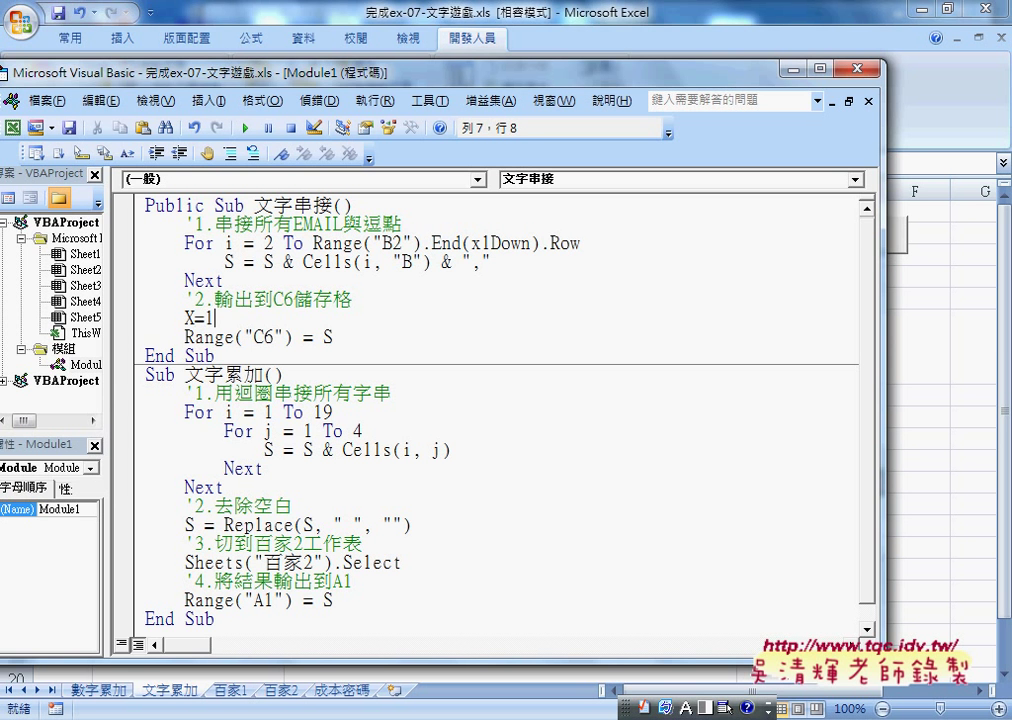
pyautogui.write('en')
pyautogui.write('(')
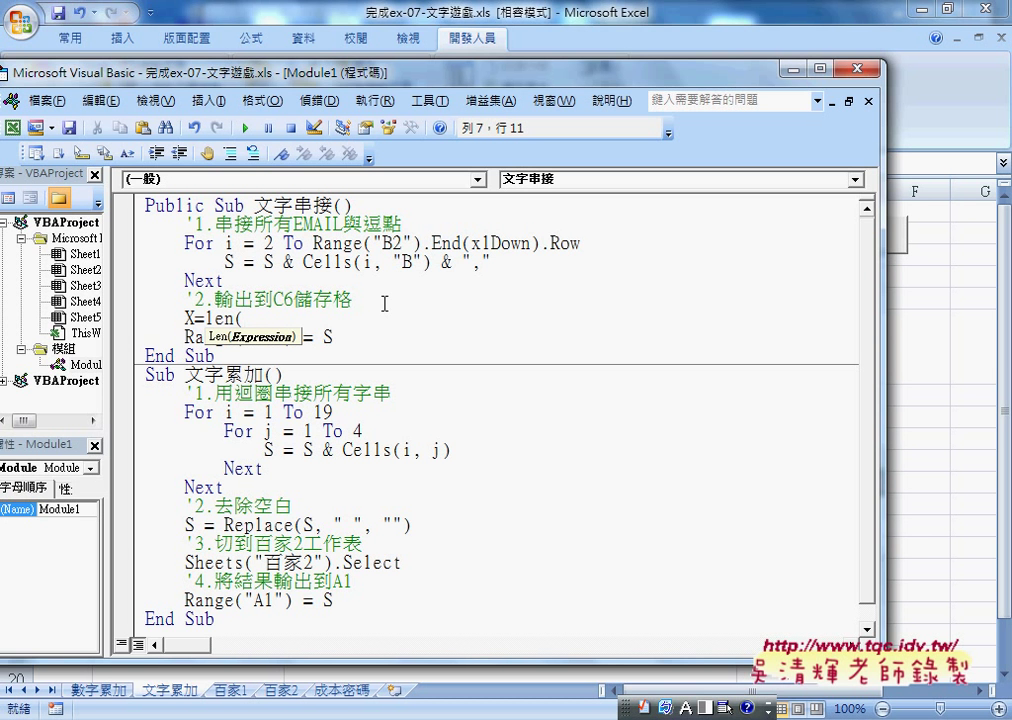
pyautogui.write('S)')
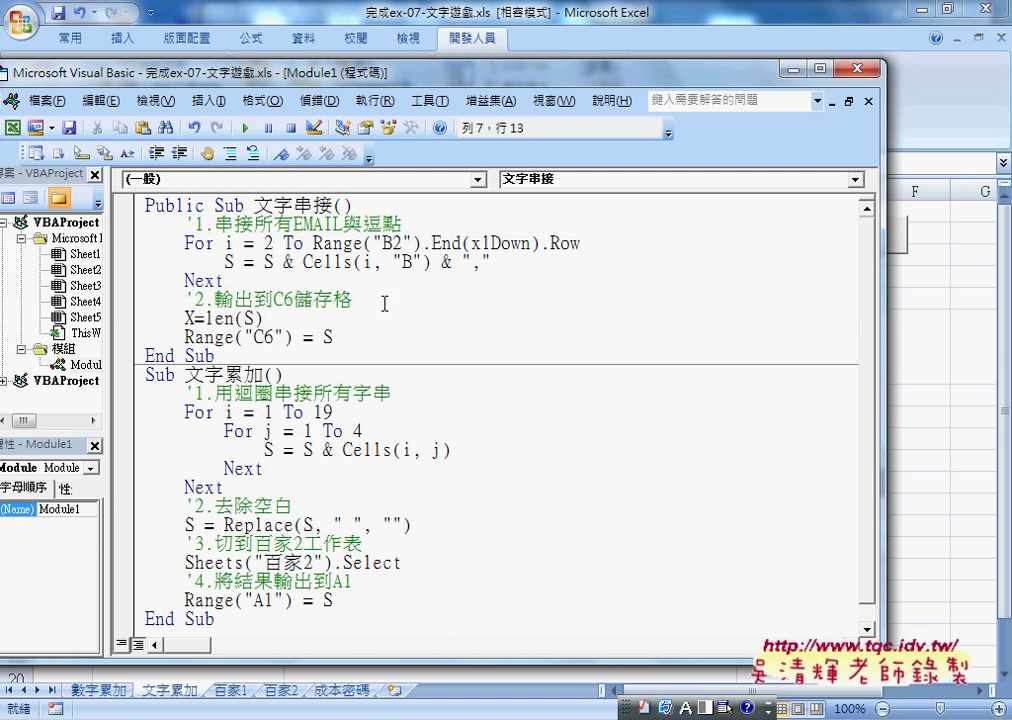
pyautogui.moveTo(283, 318); pyautogui.dragTo(237, 318)
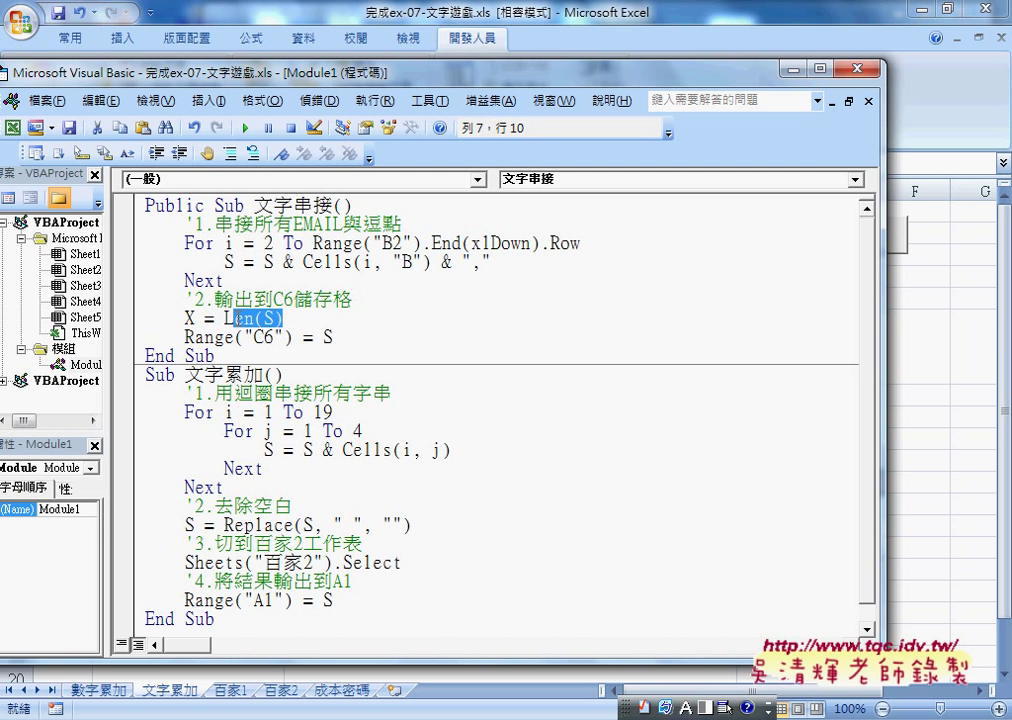
pyautogui.doubleClick(189, 318)
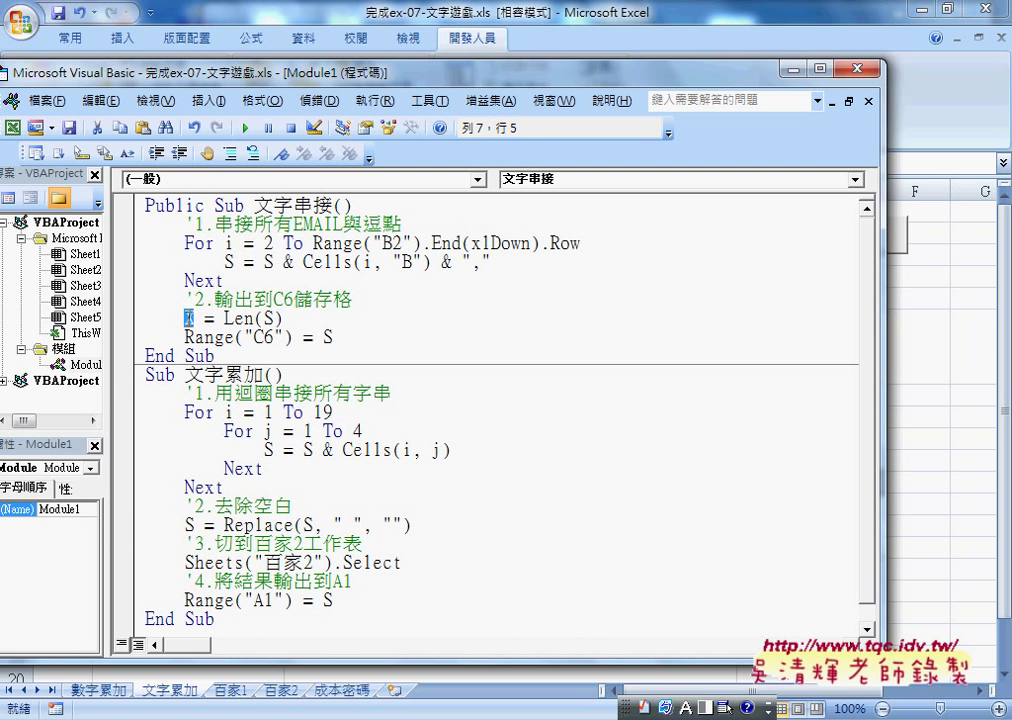
# Rewrite the output line as Range("C6") = Left(S, X - 1)
pyautogui.click(344, 340)
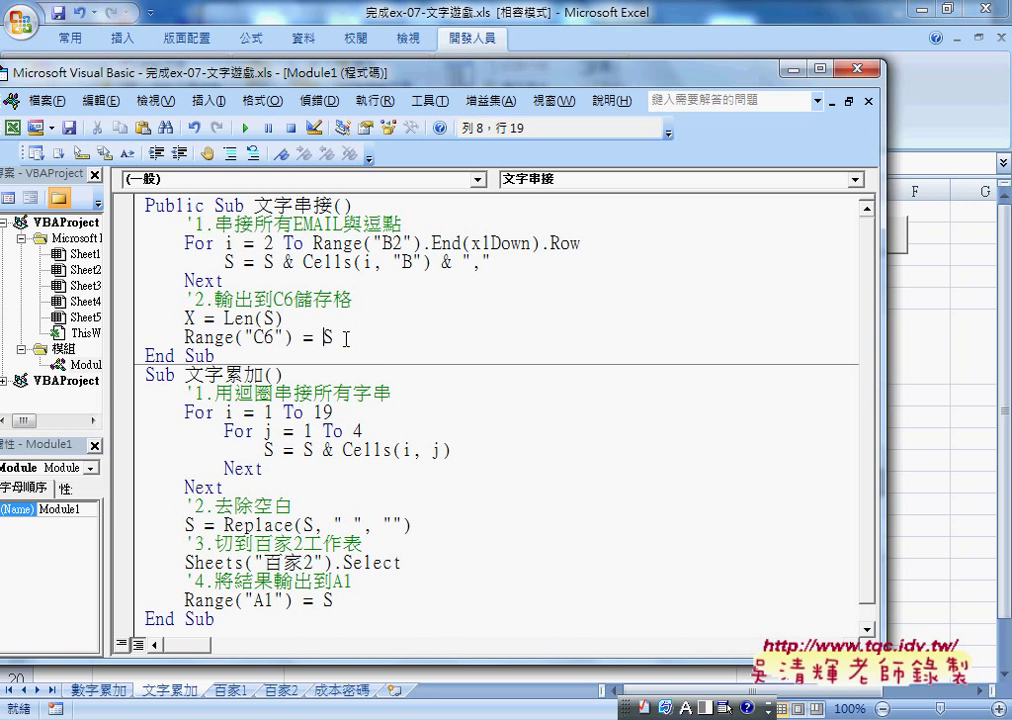
pyautogui.write('le')
pyautogui.write('ft(')
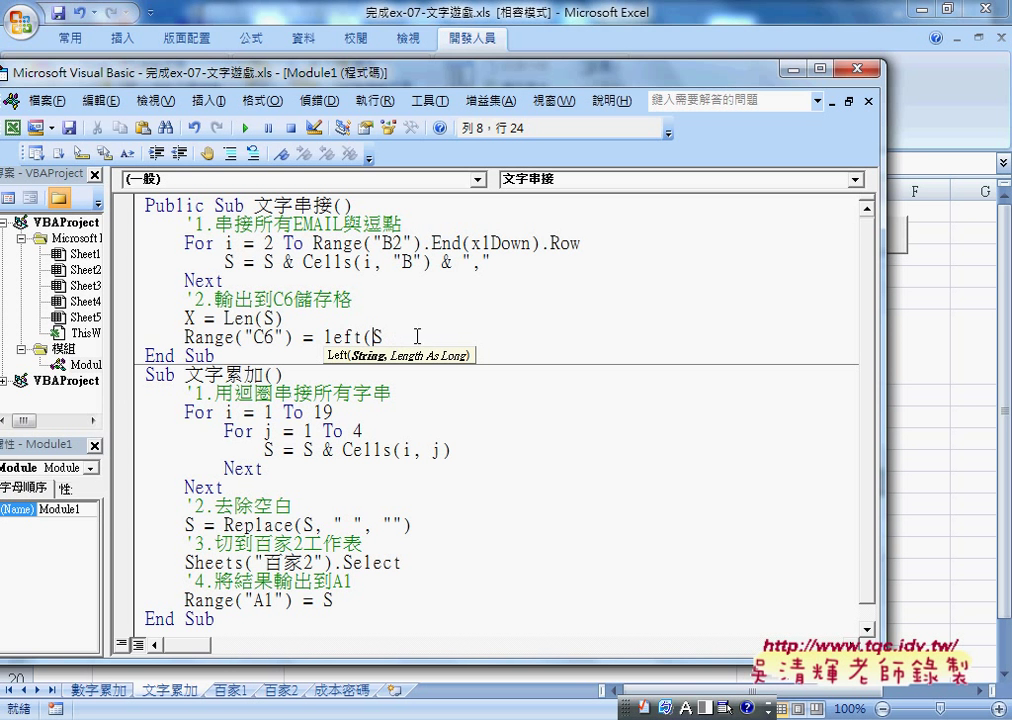
pyautogui.press('Right')
pyautogui.write(',')
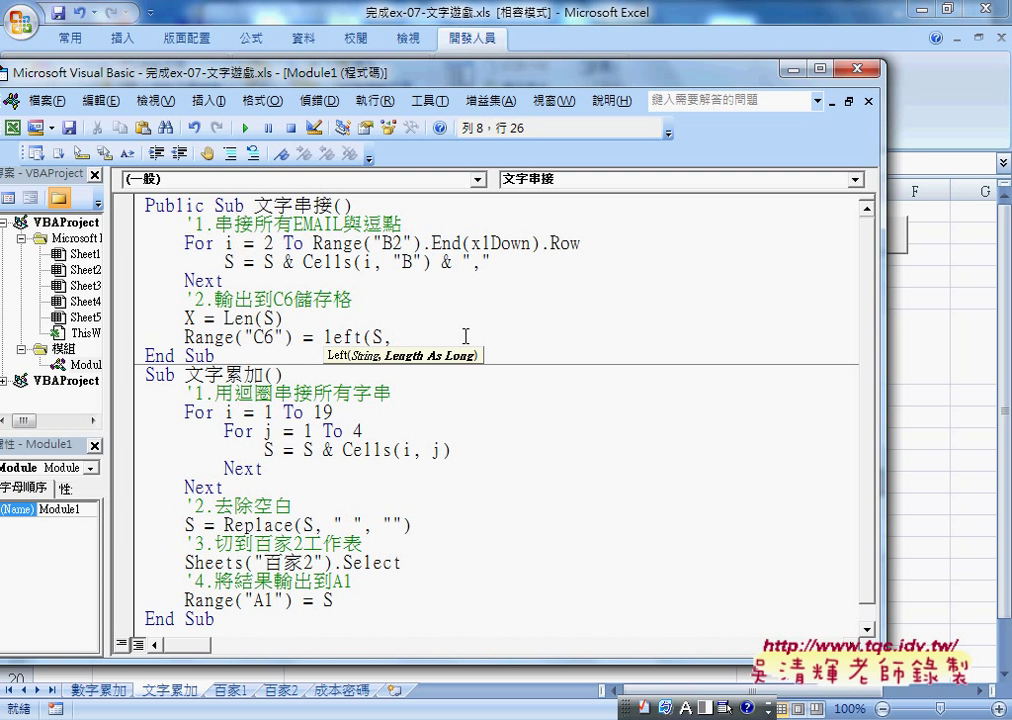
pyautogui.write('X-')
pyautogui.write('1')
pyautogui.write(')')
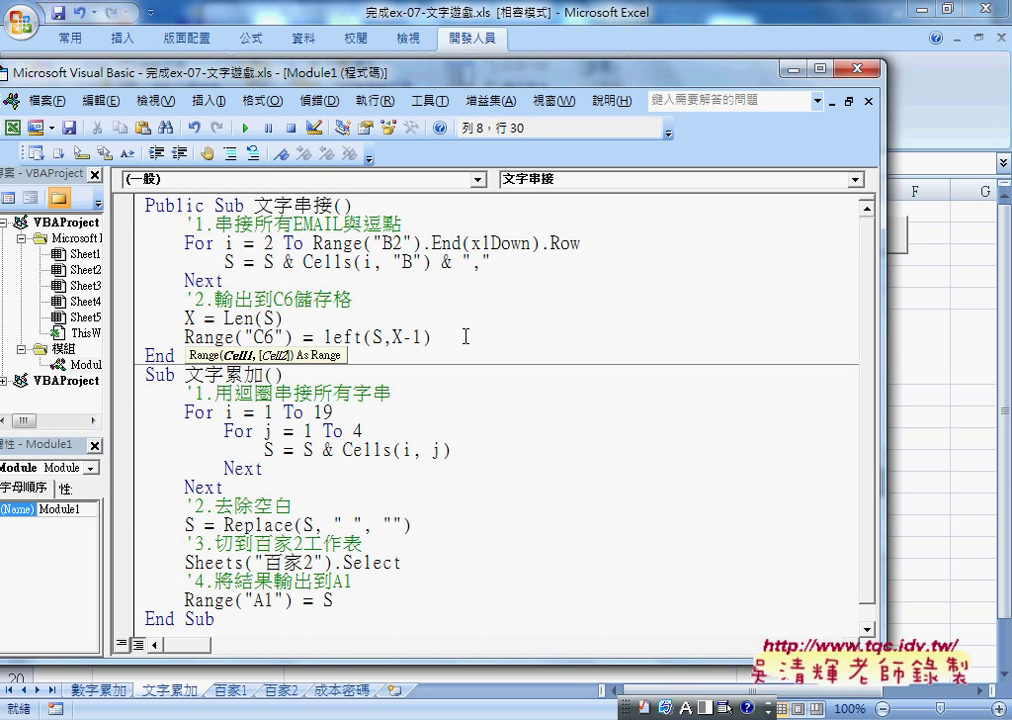
pyautogui.click(474, 394)
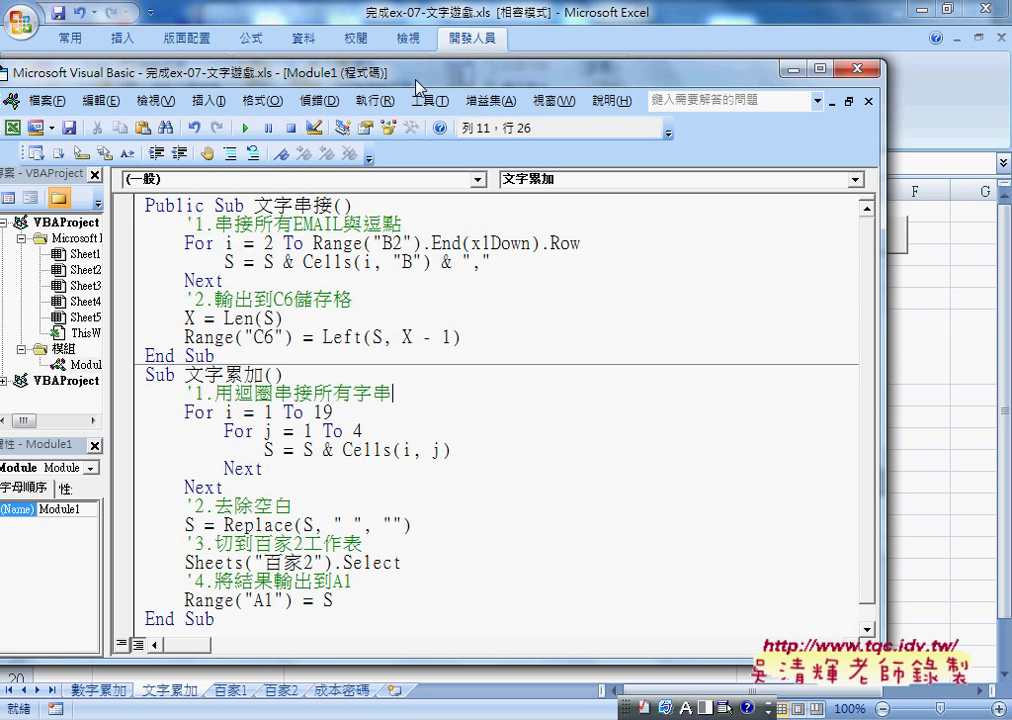
# Rerun the macro with F5 to check C6 has no trailing comma, then restore the editor
pyautogui.moveTo(430, 72)
pyautogui.mouseDown()
pyautogui.moveTo(533, 350)
pyautogui.moveTo(523, 413)
pyautogui.mouseUp()
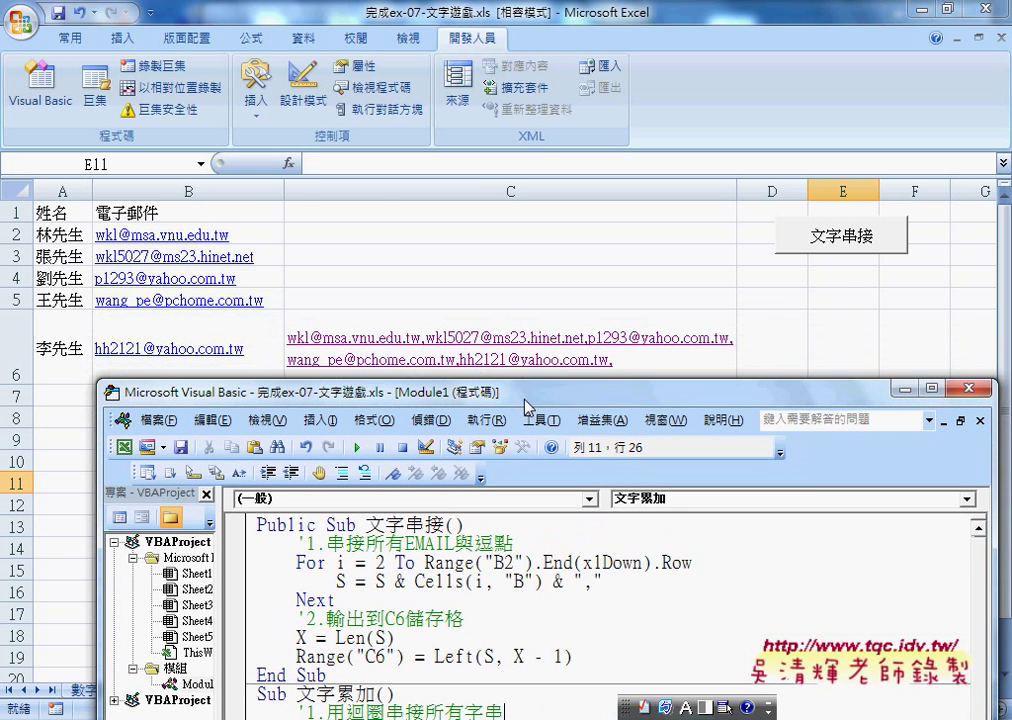
pyautogui.click(497, 590)
pyautogui.press('F5')
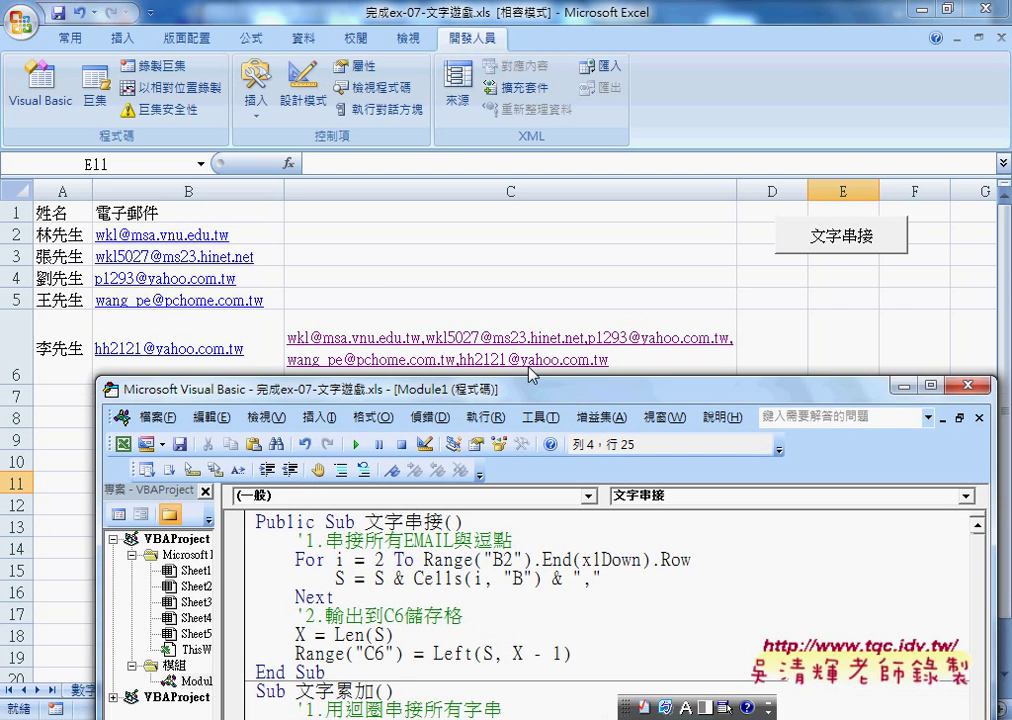
pyautogui.moveTo(430, 404); pyautogui.dragTo(406, 97)
pyautogui.moveTo(271, 343); pyautogui.dragTo(371, 343)
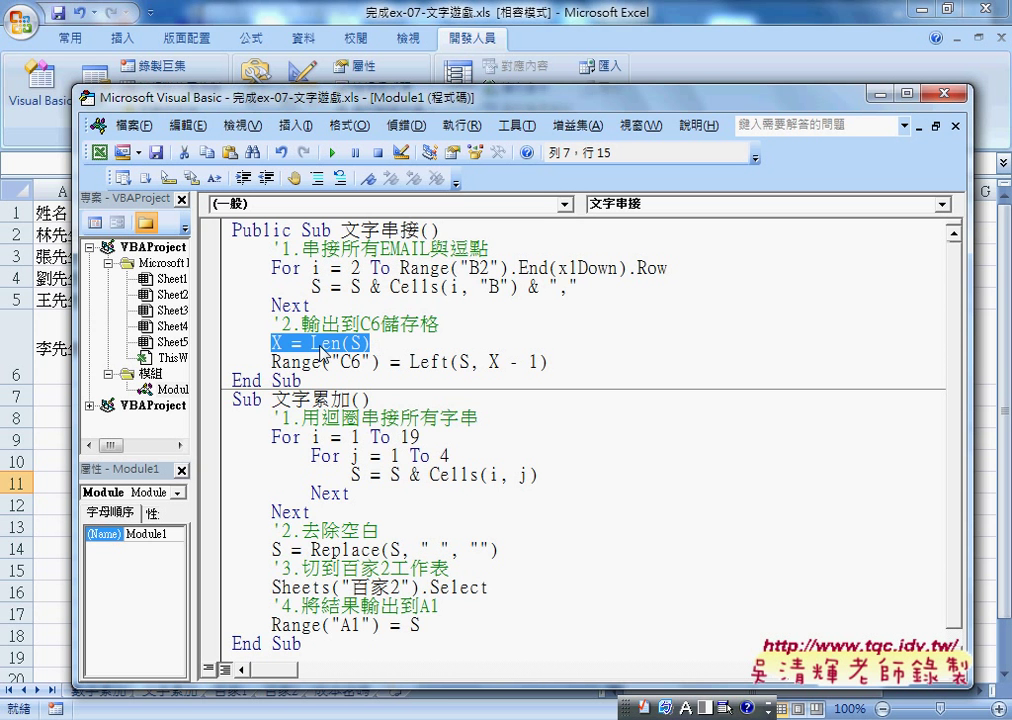
# Move Len(S) into the Left call in place of X and delete the X = Len(S) line
pyautogui.moveTo(311, 343); pyautogui.dragTo(373, 343)
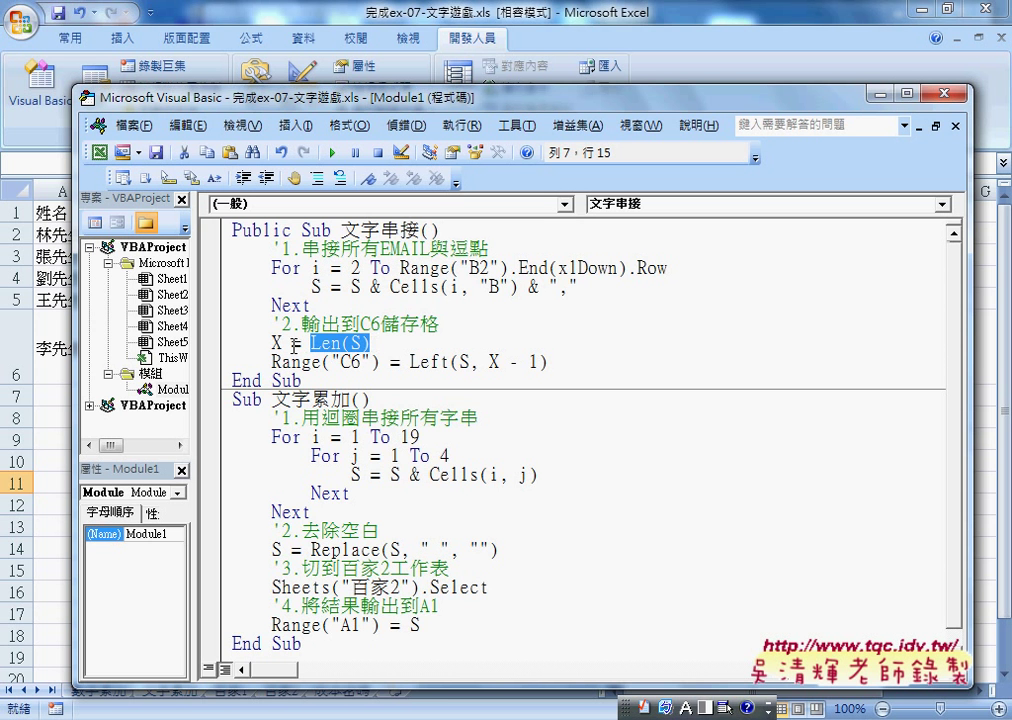
pyautogui.doubleClick(493, 362)
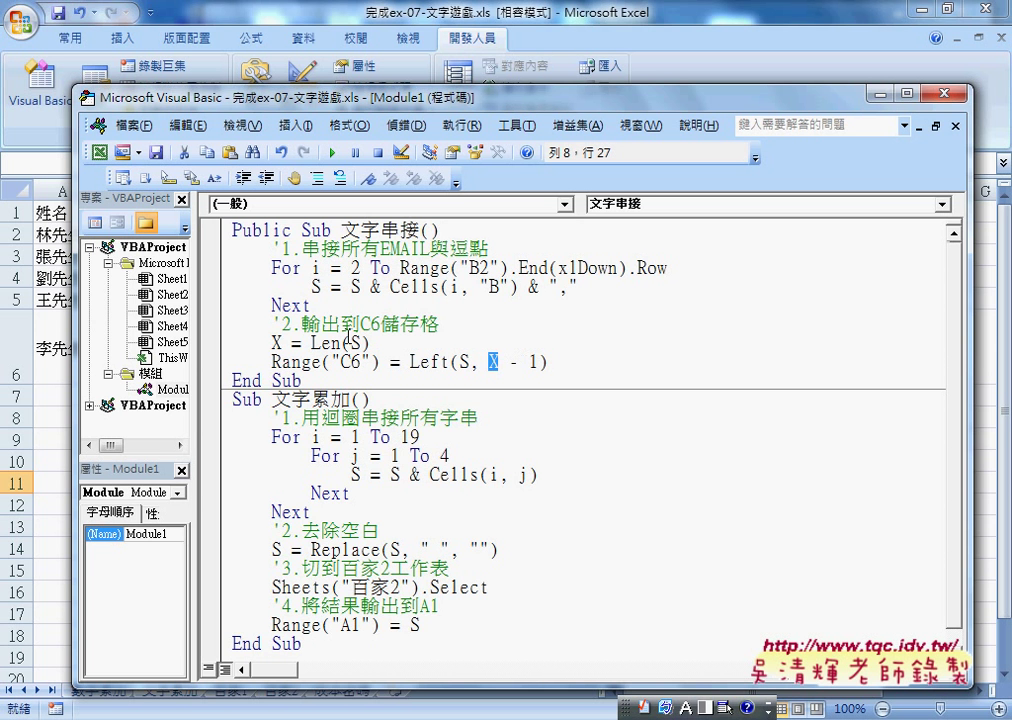
pyautogui.moveTo(311, 343); pyautogui.dragTo(489, 362)
pyautogui.click(556, 362)
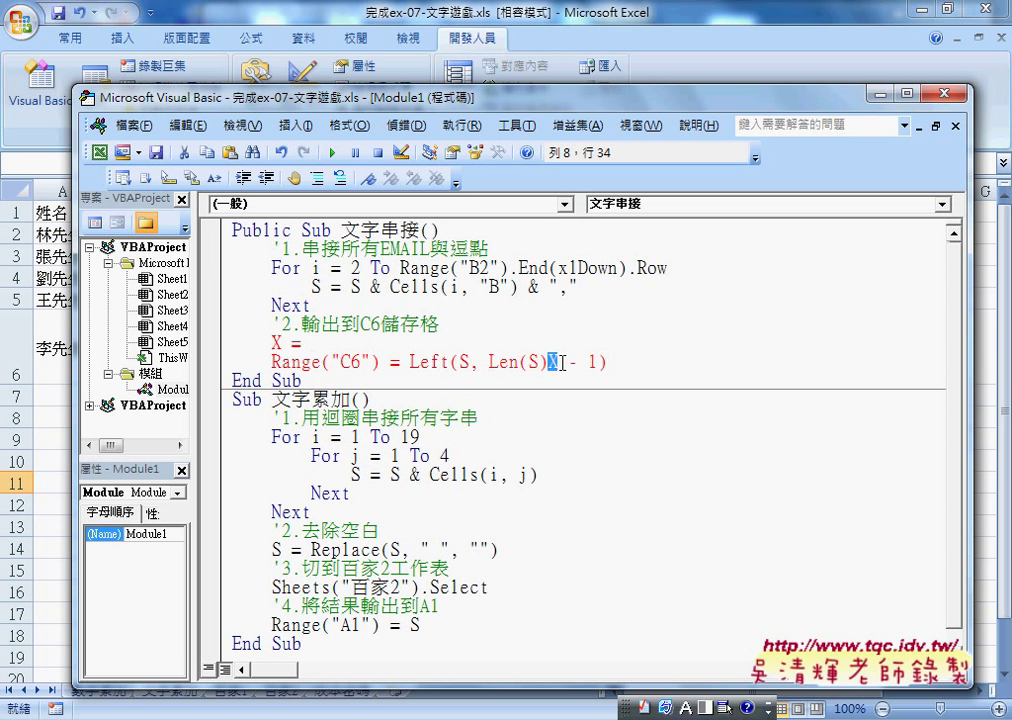
pyautogui.press('BackSpace')
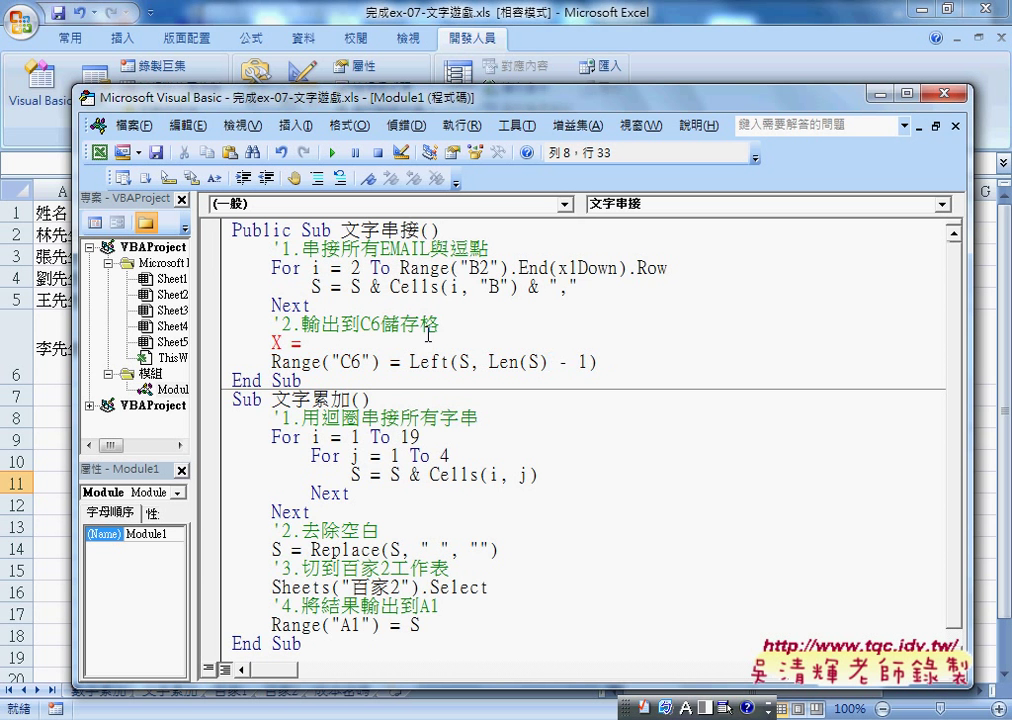
pyautogui.moveTo(300, 343); pyautogui.dragTo(218, 346)
pyautogui.press('Delete')
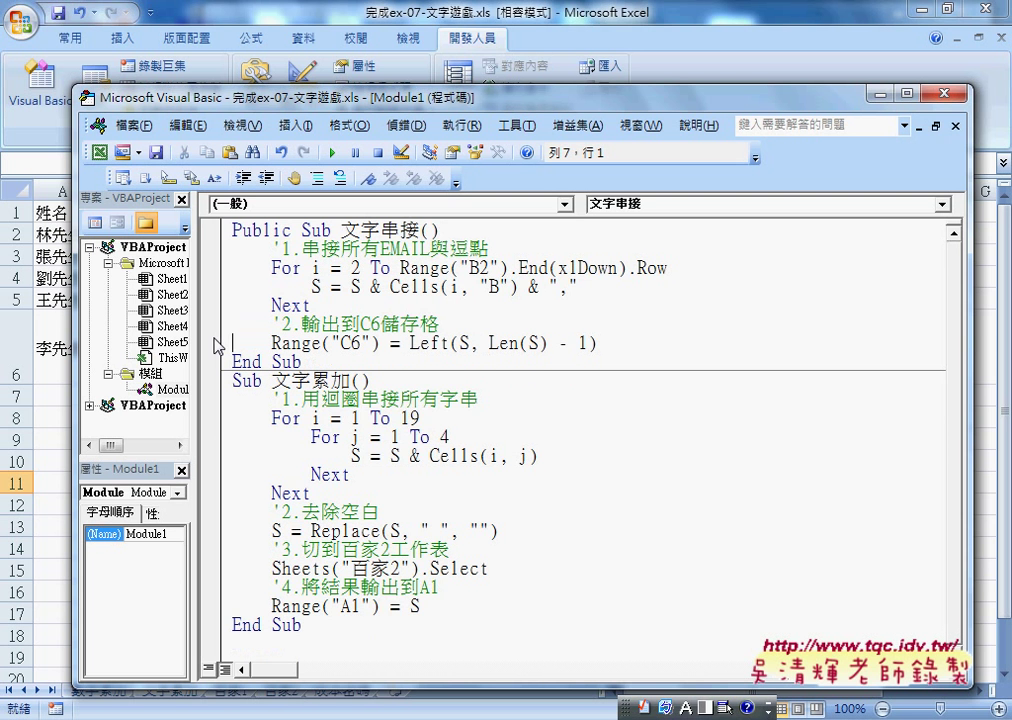
pyautogui.moveTo(488, 343); pyautogui.dragTo(548, 343)
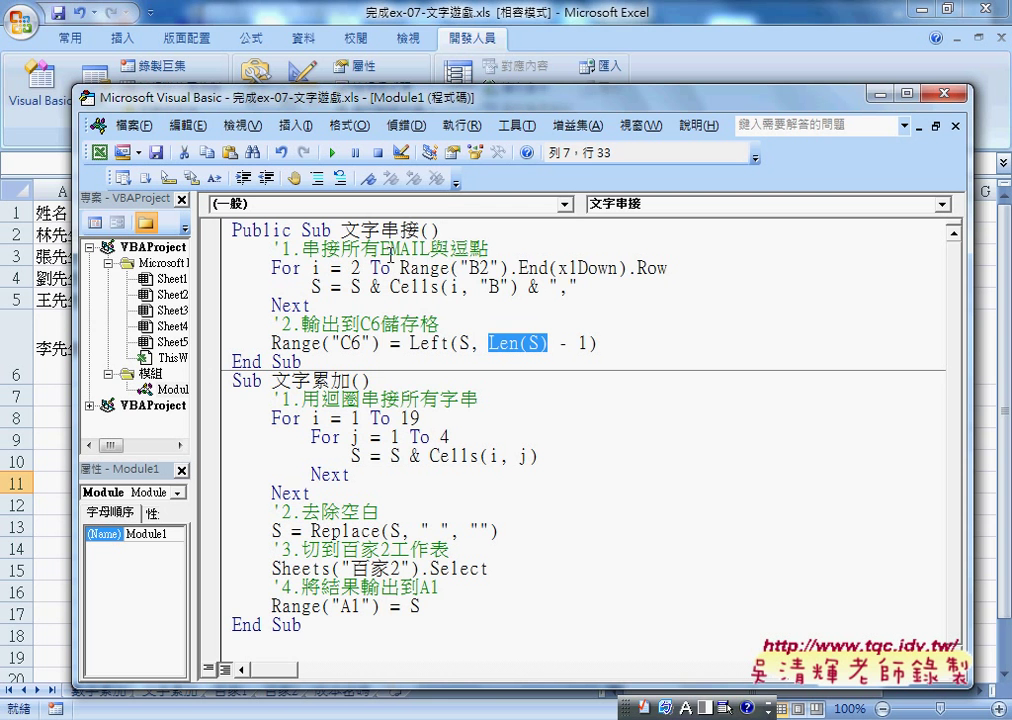
# Highlight the Range("B2").End(xlDown).Row expression and the 6 in C6, then shift the editor right
pyautogui.moveTo(399, 268); pyautogui.dragTo(660, 278)
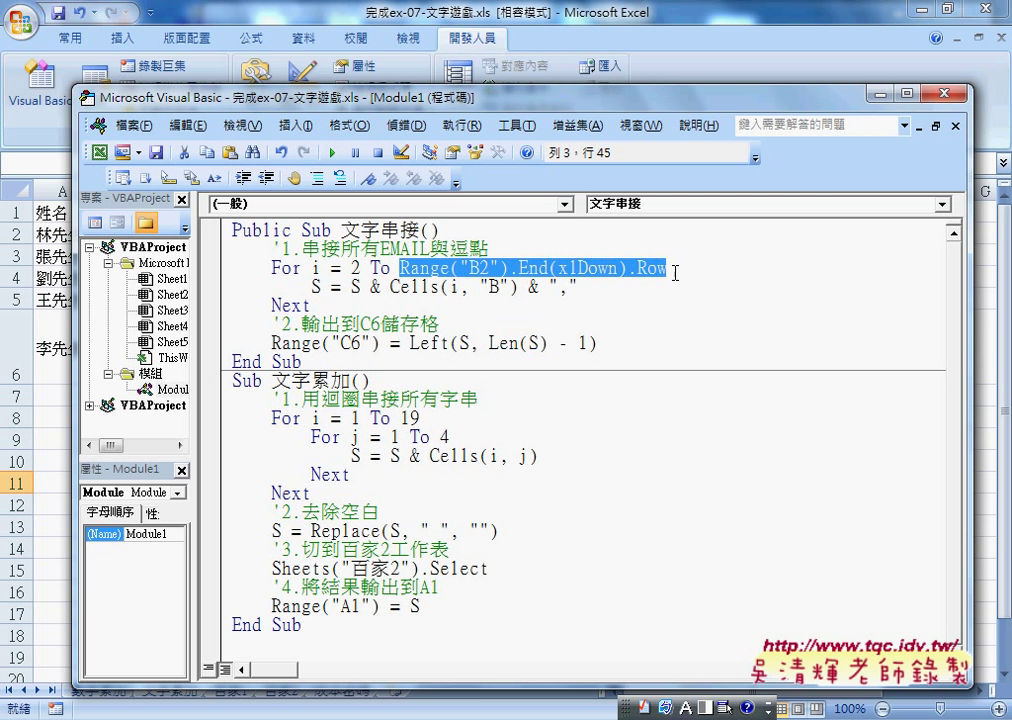
pyautogui.click(365, 343)
pyautogui.doubleClick(365, 343)
pyautogui.moveTo(399, 268); pyautogui.dragTo(666, 270)
pyautogui.rightClick(453, 218)
pyautogui.click(508, 236)
pyautogui.click(357, 343)
pyautogui.hotkey('shift', 'Left')
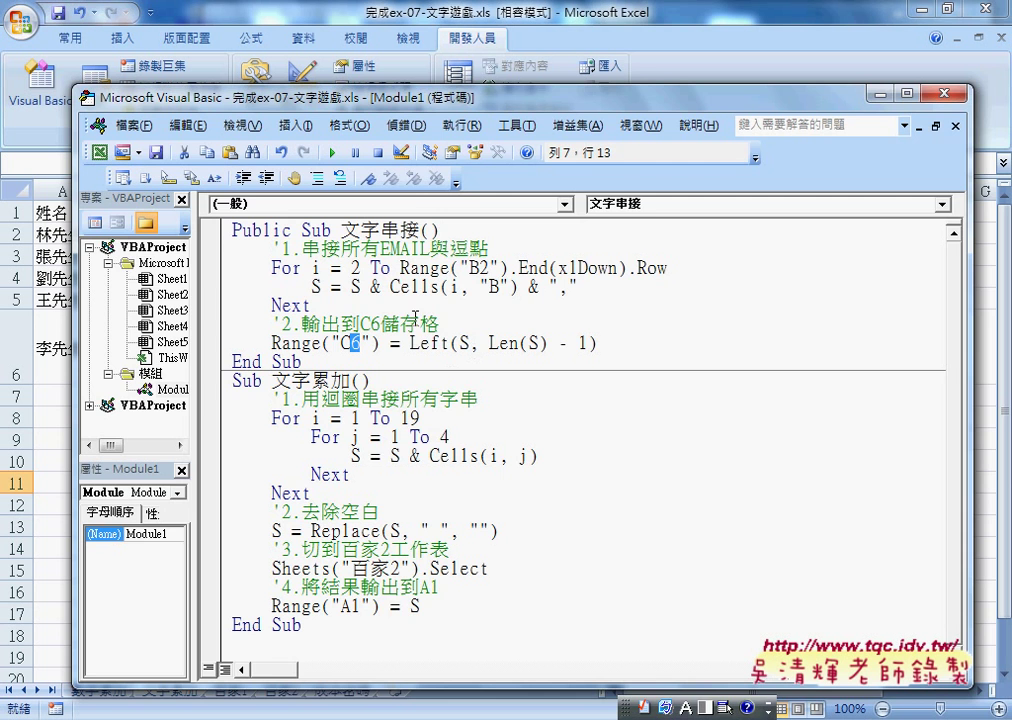
pyautogui.moveTo(419, 100); pyautogui.dragTo(716, 106)
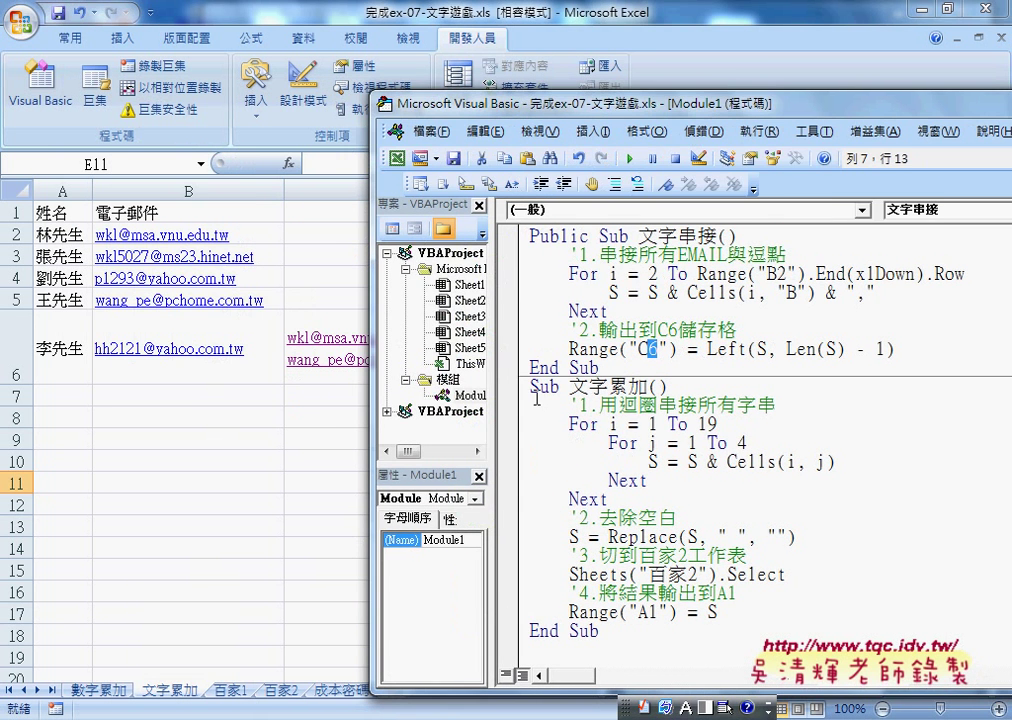
# Copy the names and e-mails in A2:B6 and paste them starting at A7
pyautogui.click(176, 418)
pyautogui.click(228, 380)
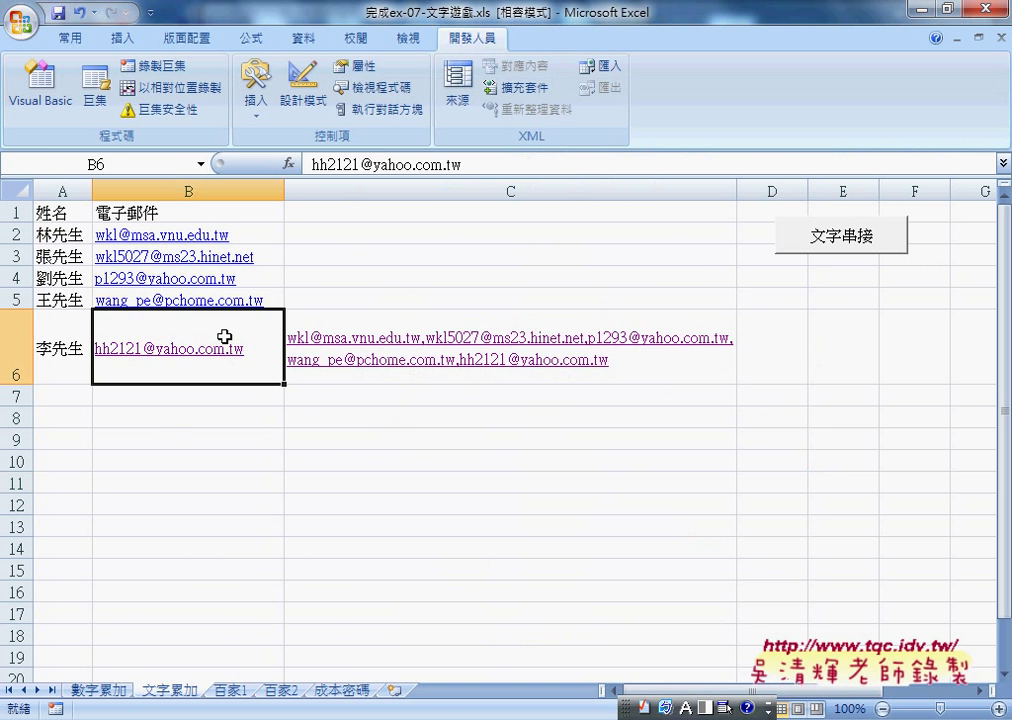
pyautogui.moveTo(50, 228); pyautogui.dragTo(205, 375)
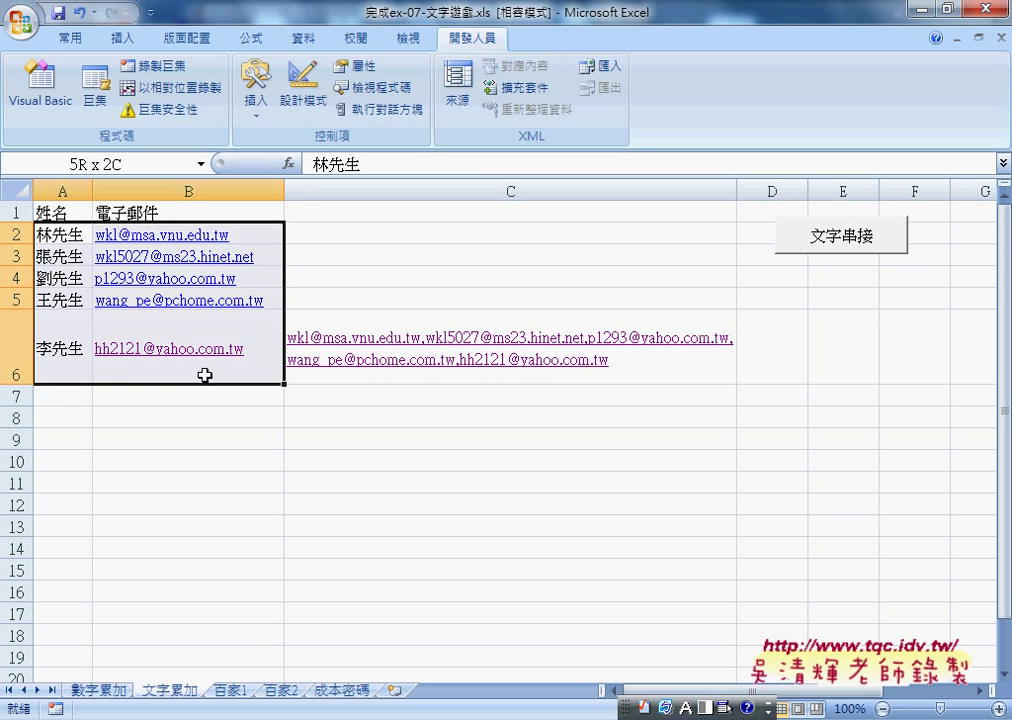
pyautogui.hotkey('ctrl', 'c')
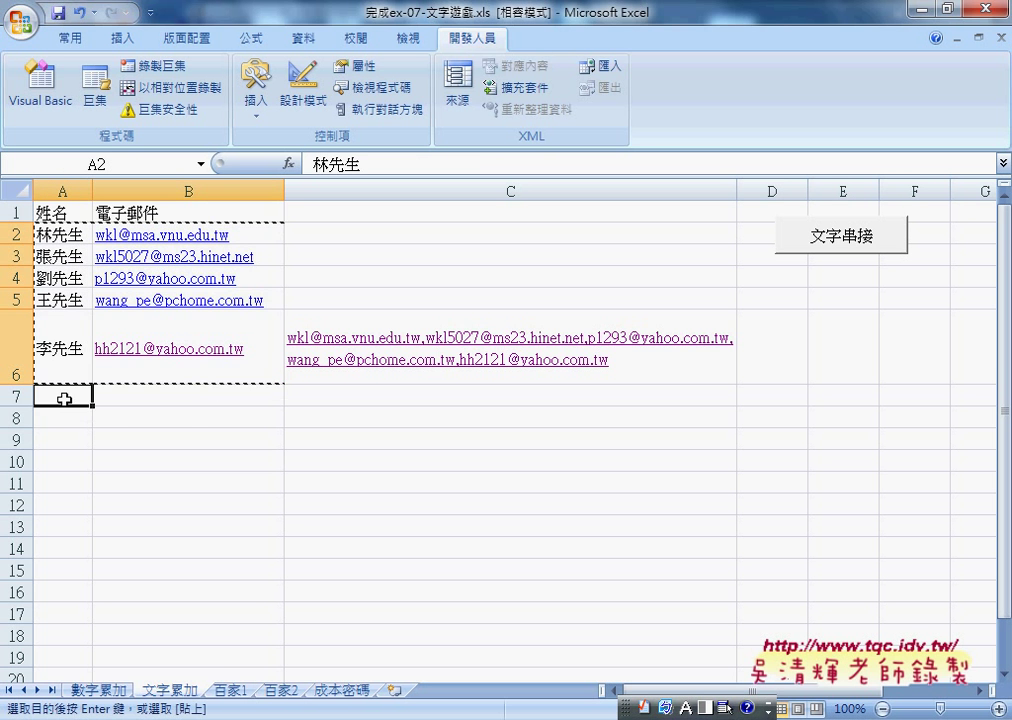
pyautogui.click(68, 397)
pyautogui.hotkey('ctrl', 'v')
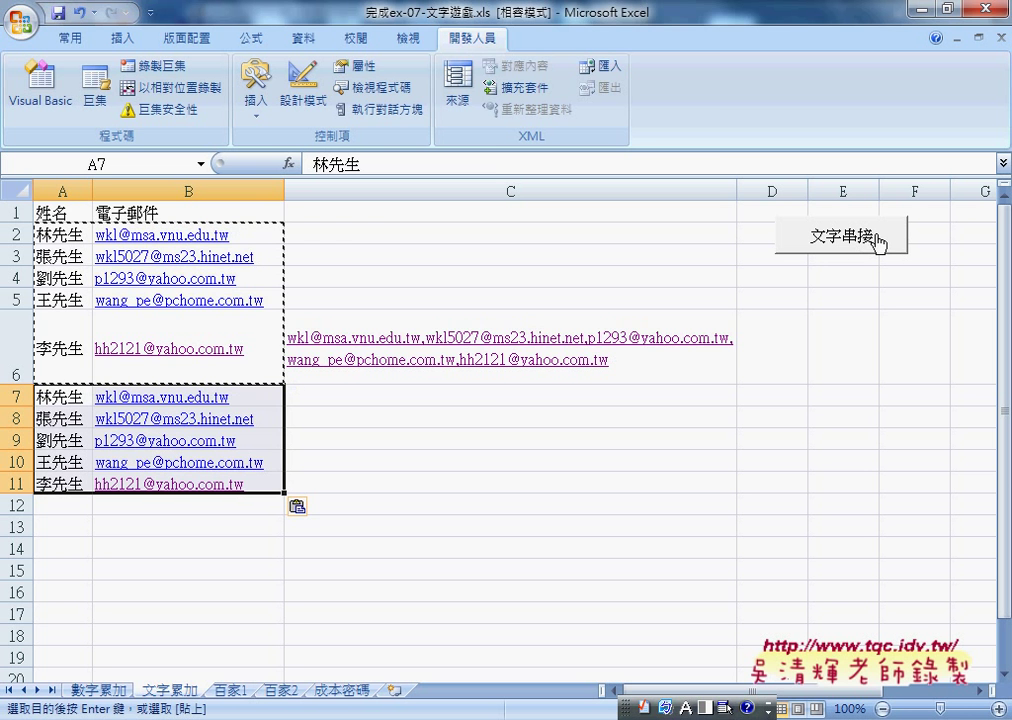
# Rerun the e-mail joining macro, then clear the joined e-mails from column C
pyautogui.click(830, 236)
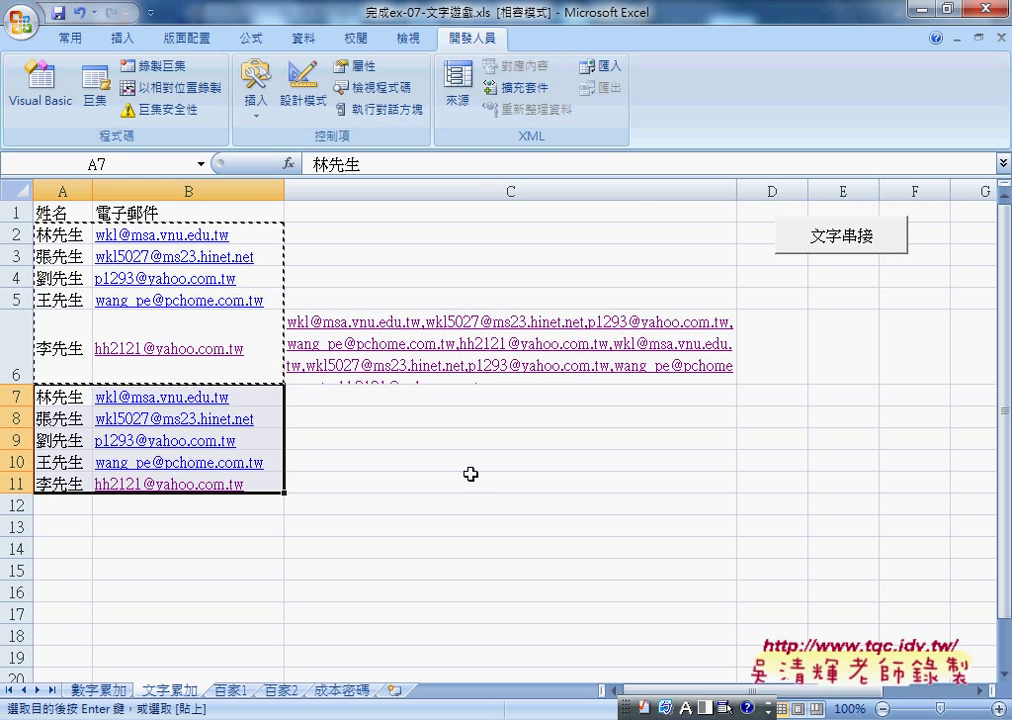
pyautogui.click(733, 312)
pyautogui.moveTo(660, 256); pyautogui.dragTo(667, 449)
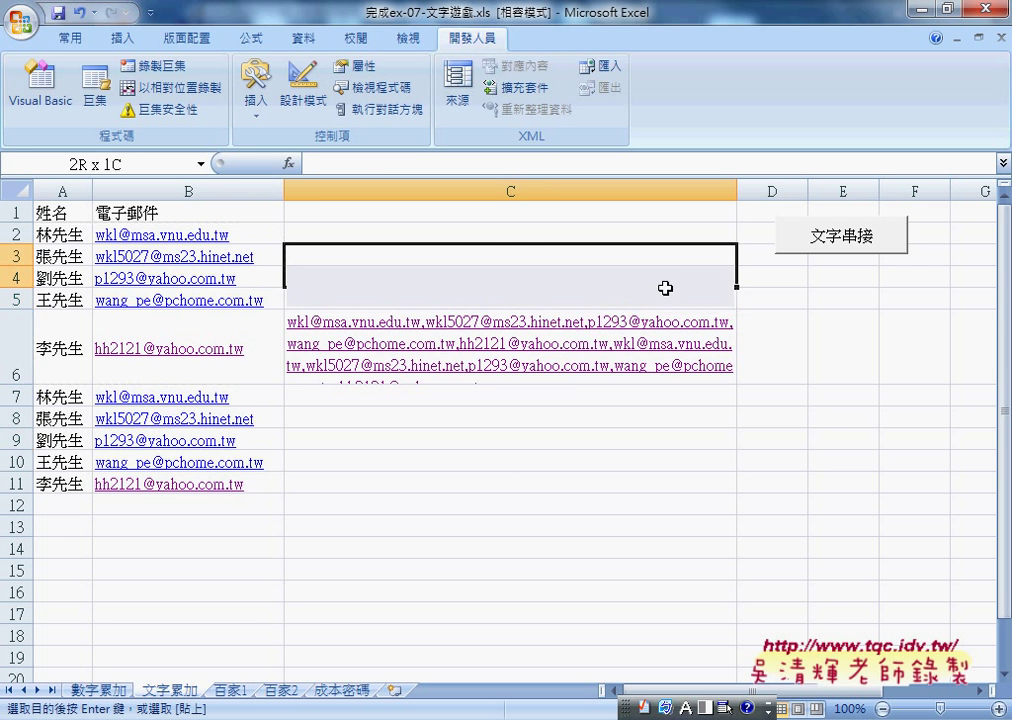
pyautogui.press('Delete')
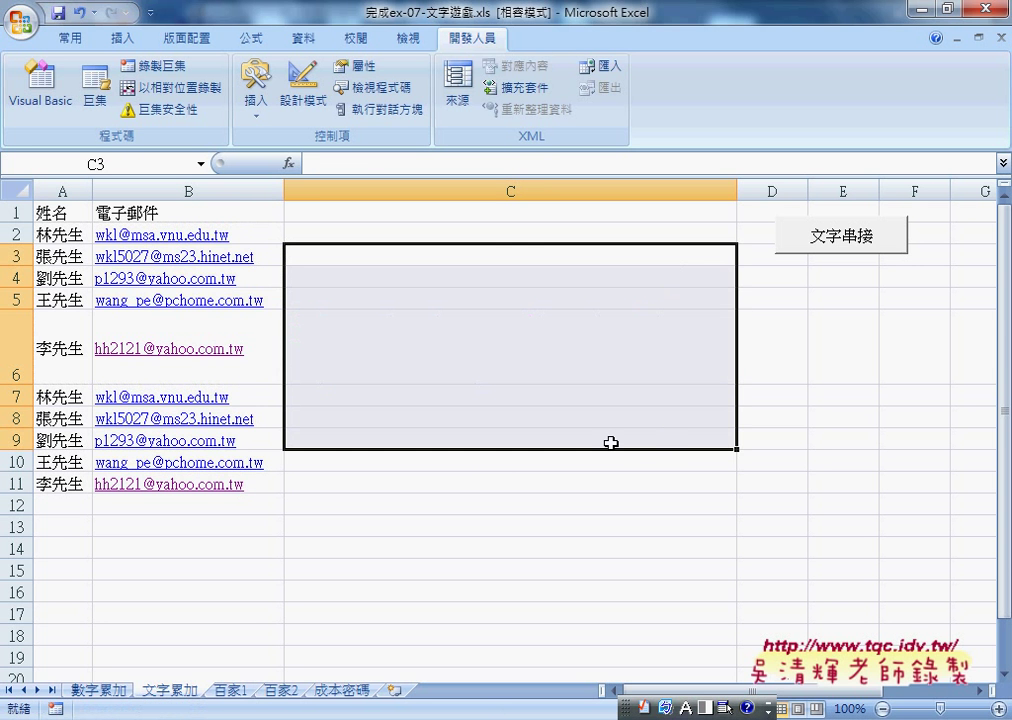
pyautogui.moveTo(727, 707)
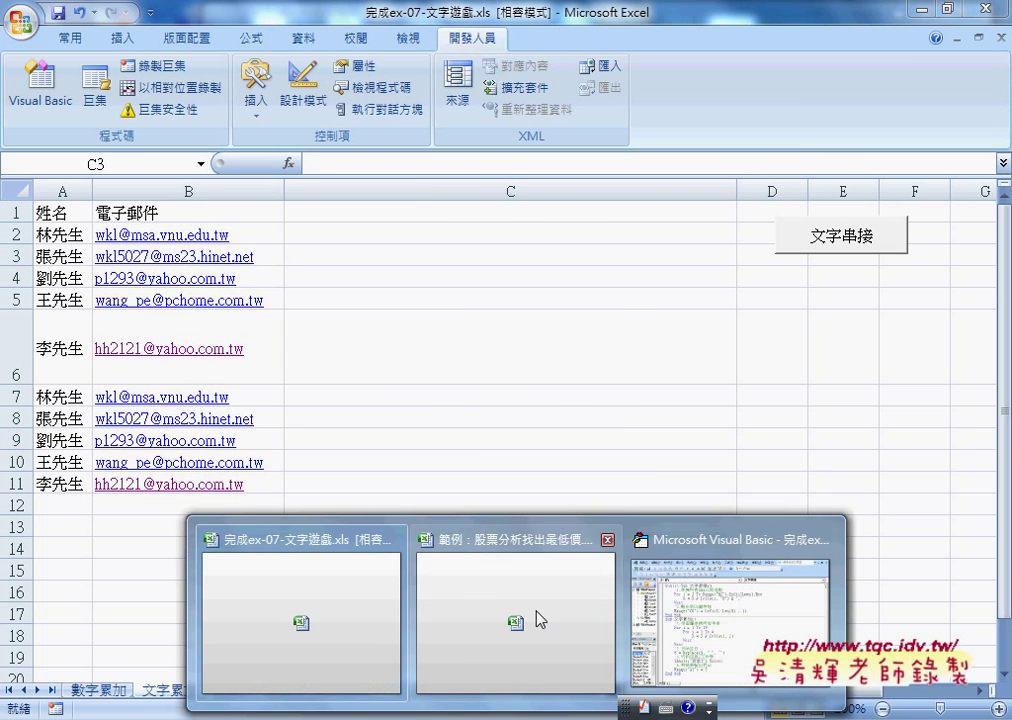
# Bring back the VBA editor and replace the 6 in Range("C6") with &
pyautogui.click(735, 590)
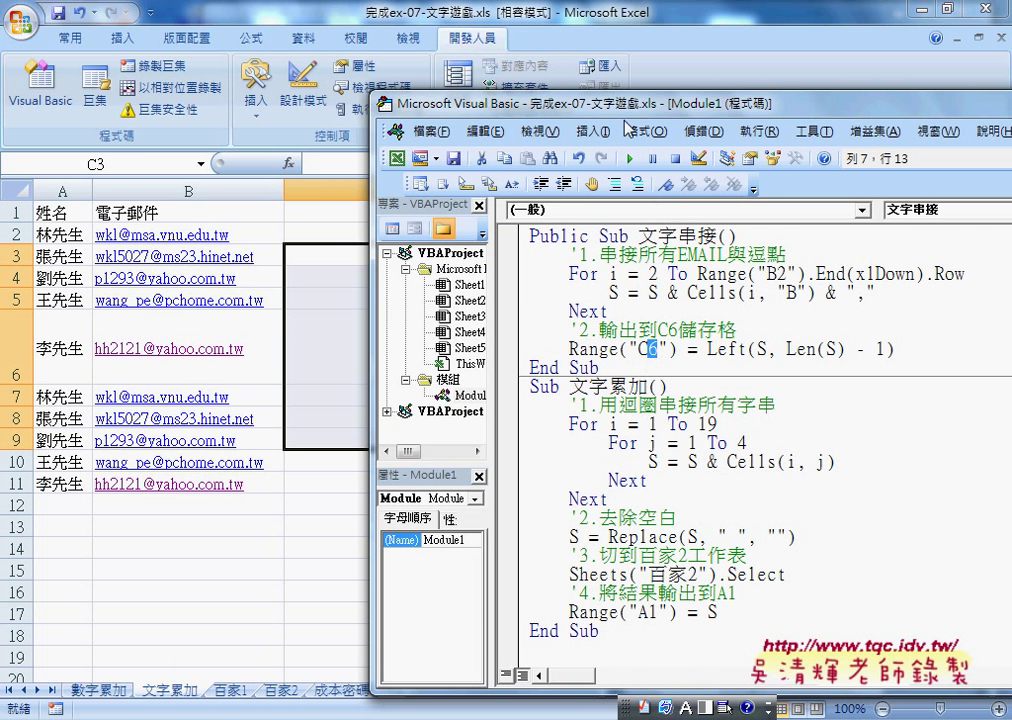
pyautogui.moveTo(495, 100); pyautogui.dragTo(282, 68)
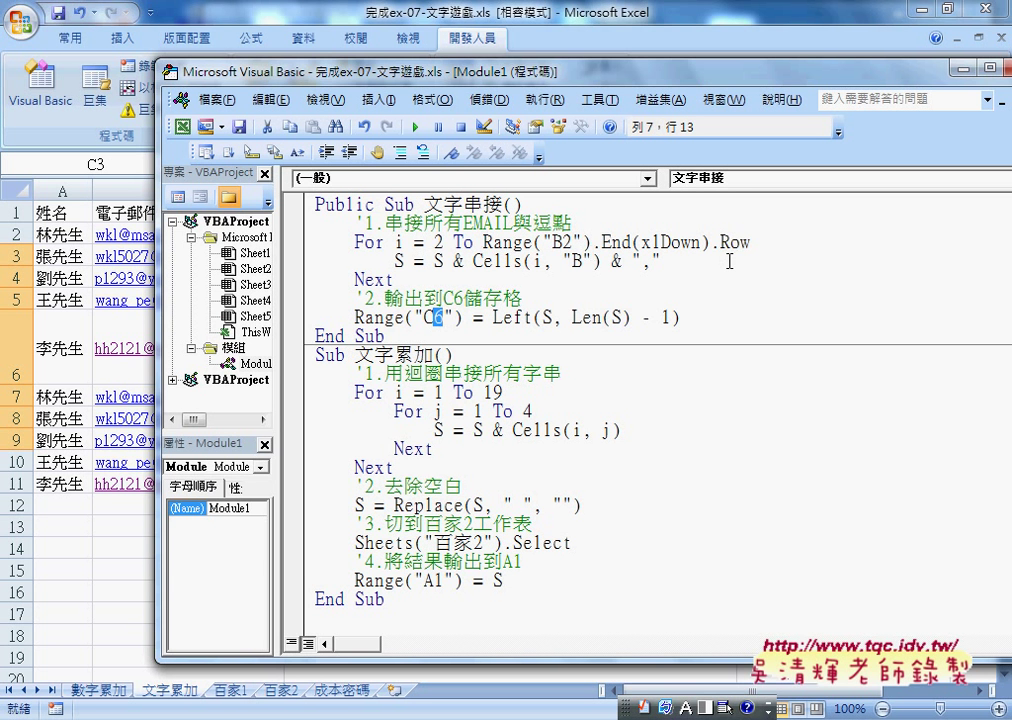
pyautogui.press('Delete')
pyautogui.press('Right')
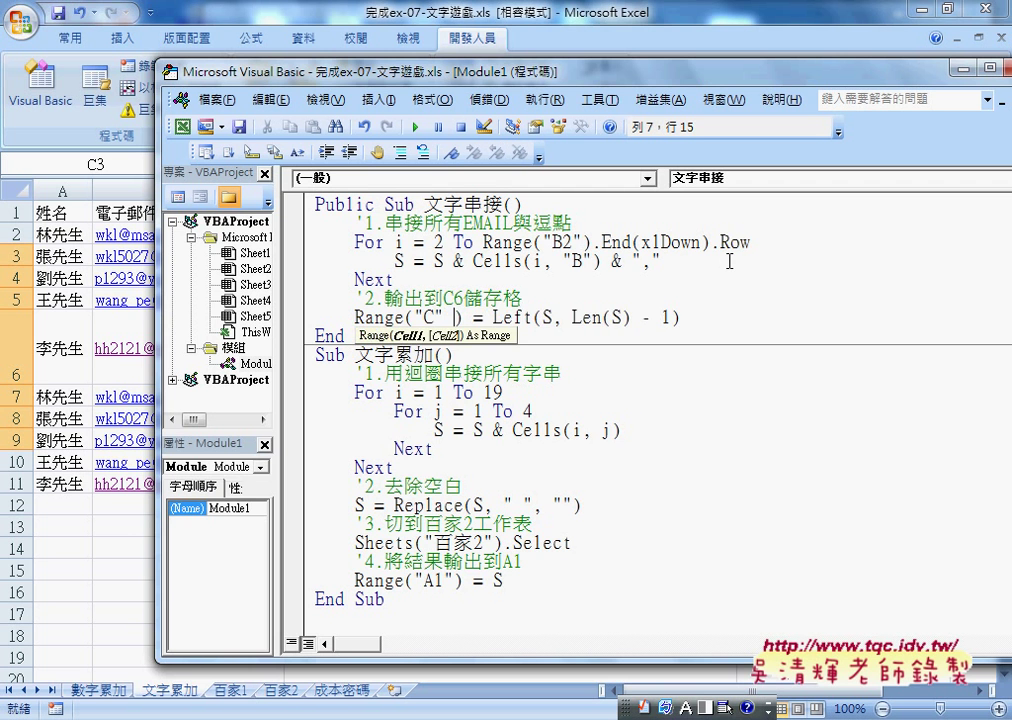
pyautogui.write('&')
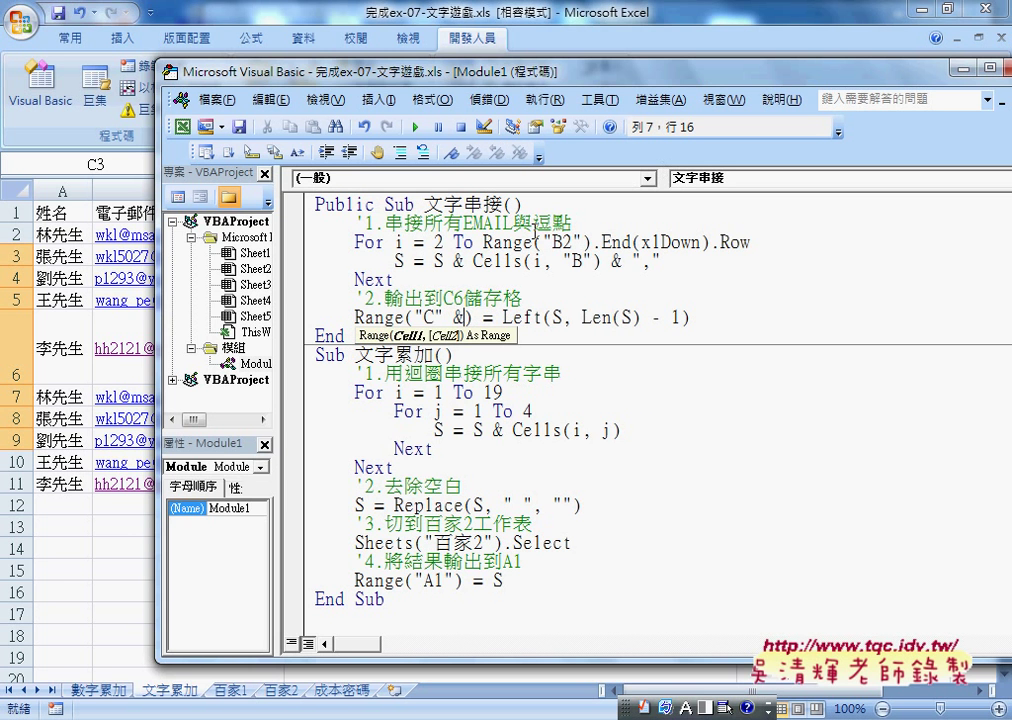
# Paste Range("B2").End(xlDown).Row after the & and add a blank line under comment 1
pyautogui.click(366, 251)
pyautogui.click(477, 446)
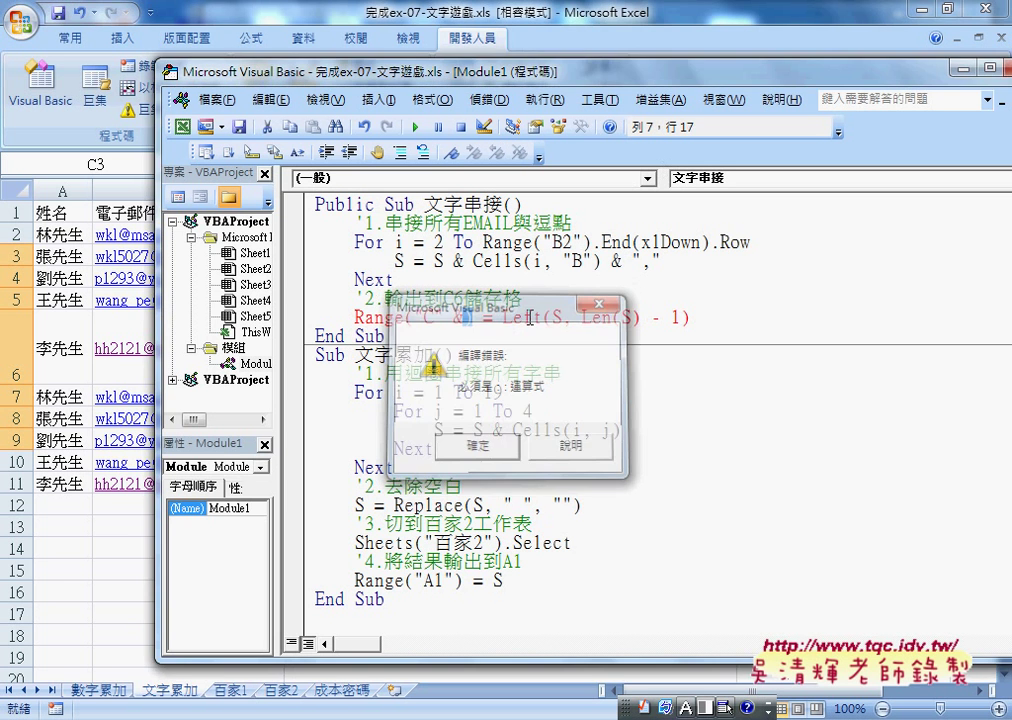
pyautogui.moveTo(483, 242); pyautogui.dragTo(750, 242)
pyautogui.rightClick(755, 242)
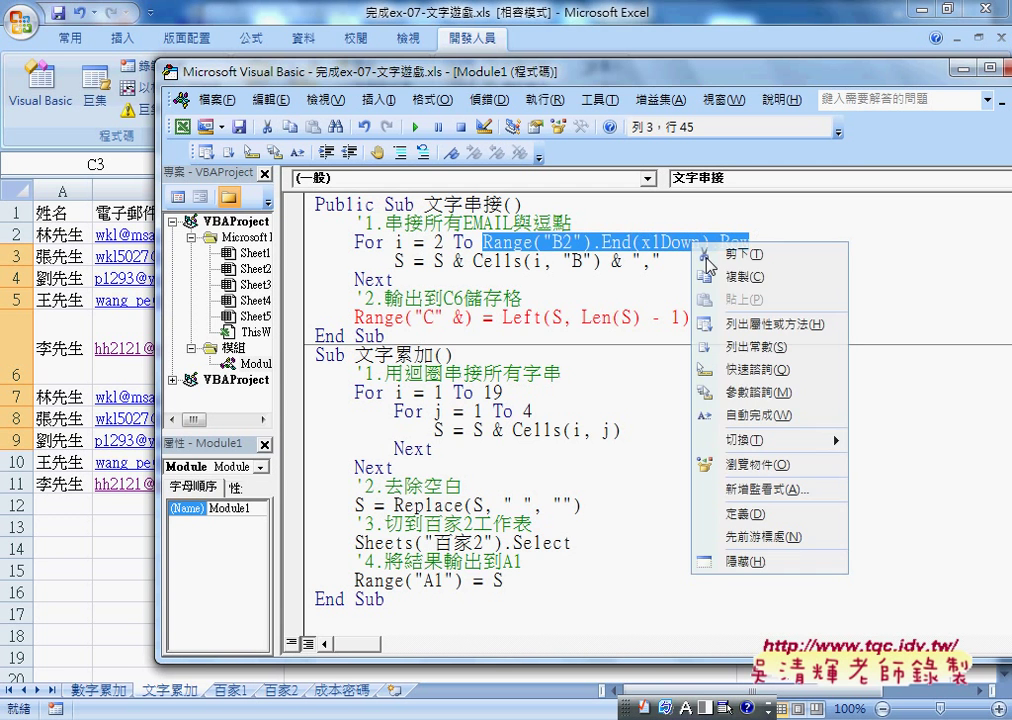
pyautogui.click(730, 271)
pyautogui.click(463, 317)
pyautogui.rightClick(463, 317)
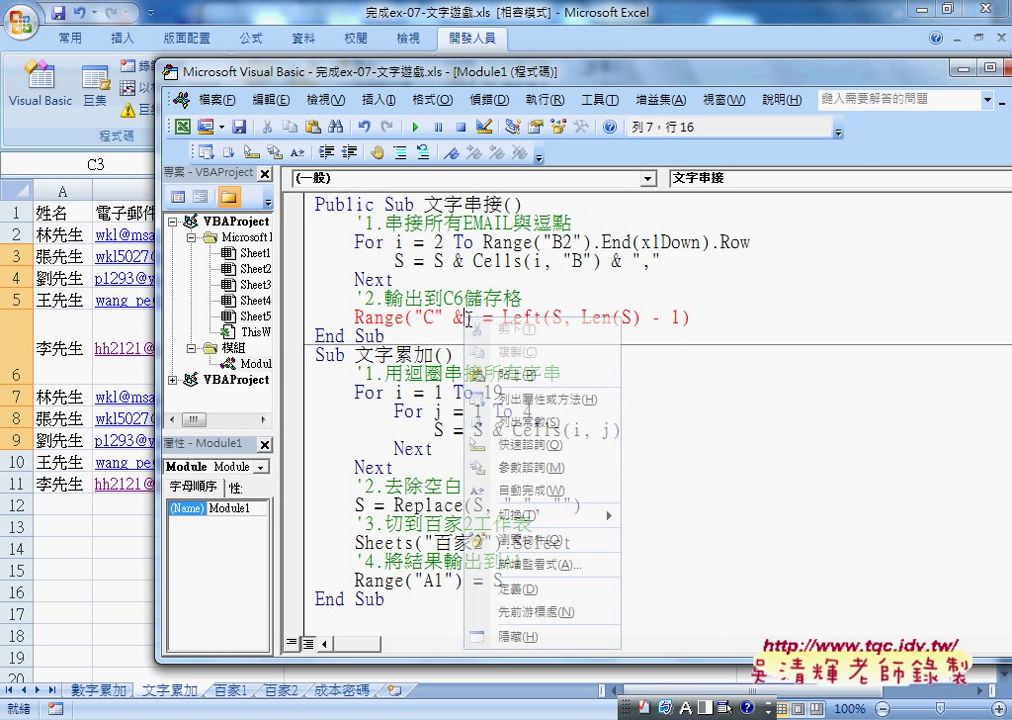
pyautogui.click(498, 373)
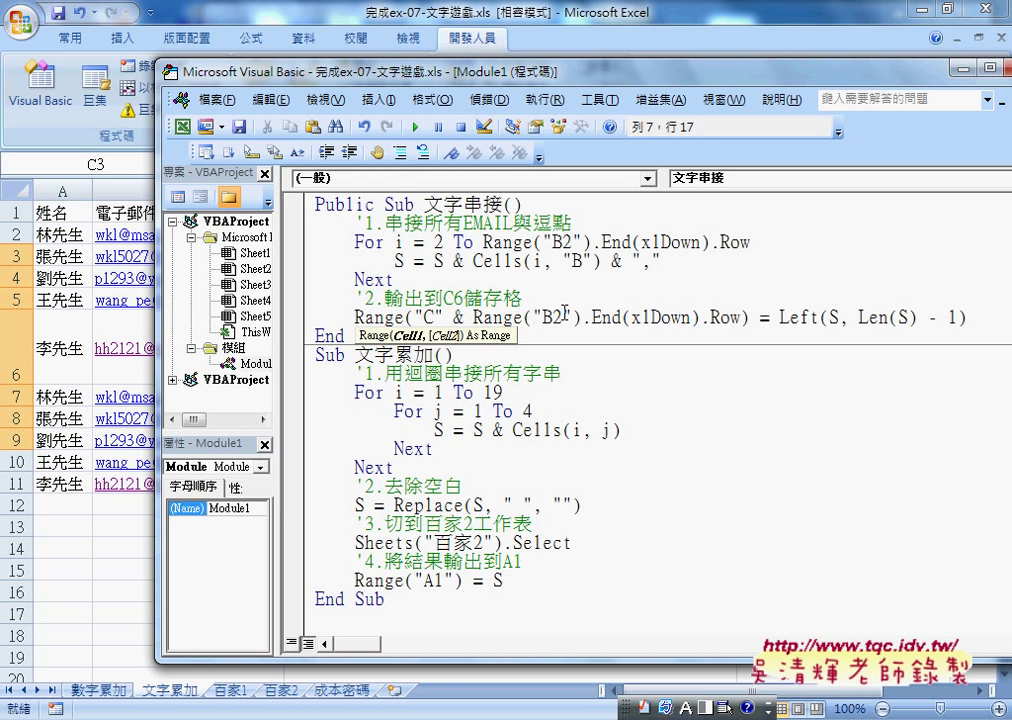
pyautogui.click(691, 272)
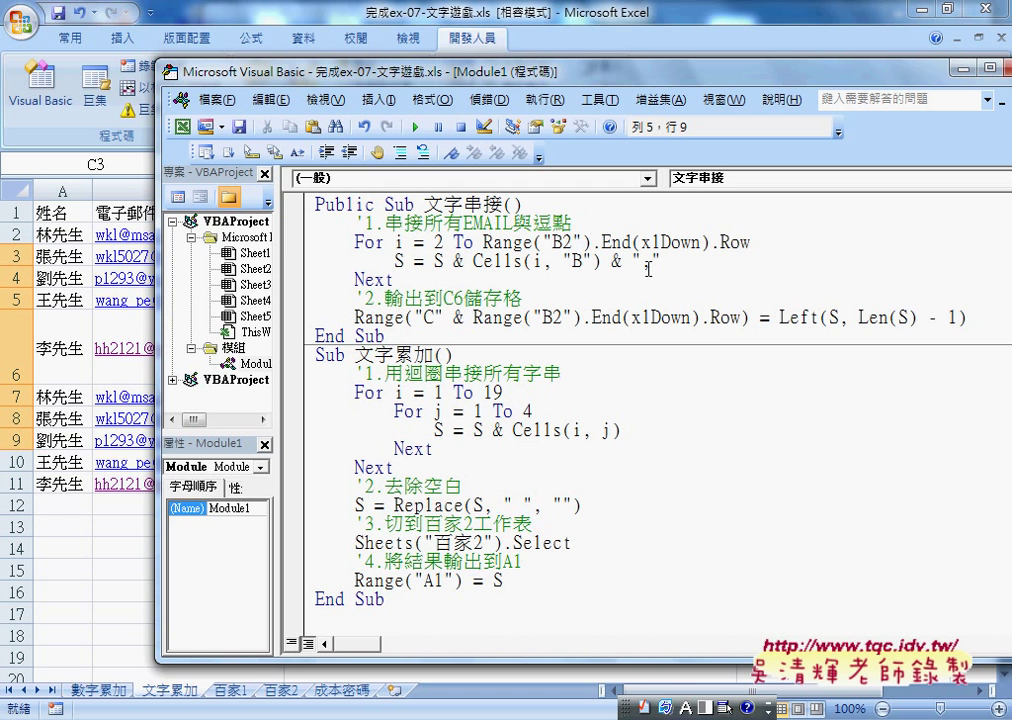
pyautogui.click(594, 224)
pyautogui.press('Return')
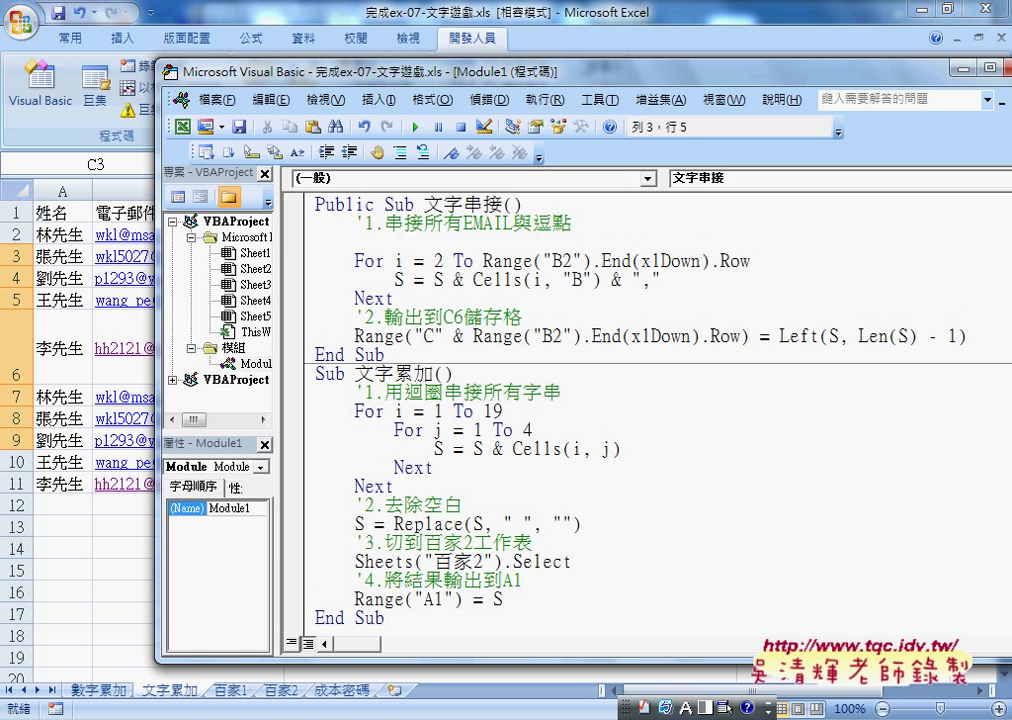
# Add the line r = Range("B2").End(xlDown).Row to store the last row
pyautogui.write('r')
pyautogui.write('=')
pyautogui.hotkey('ctrl', 'v')
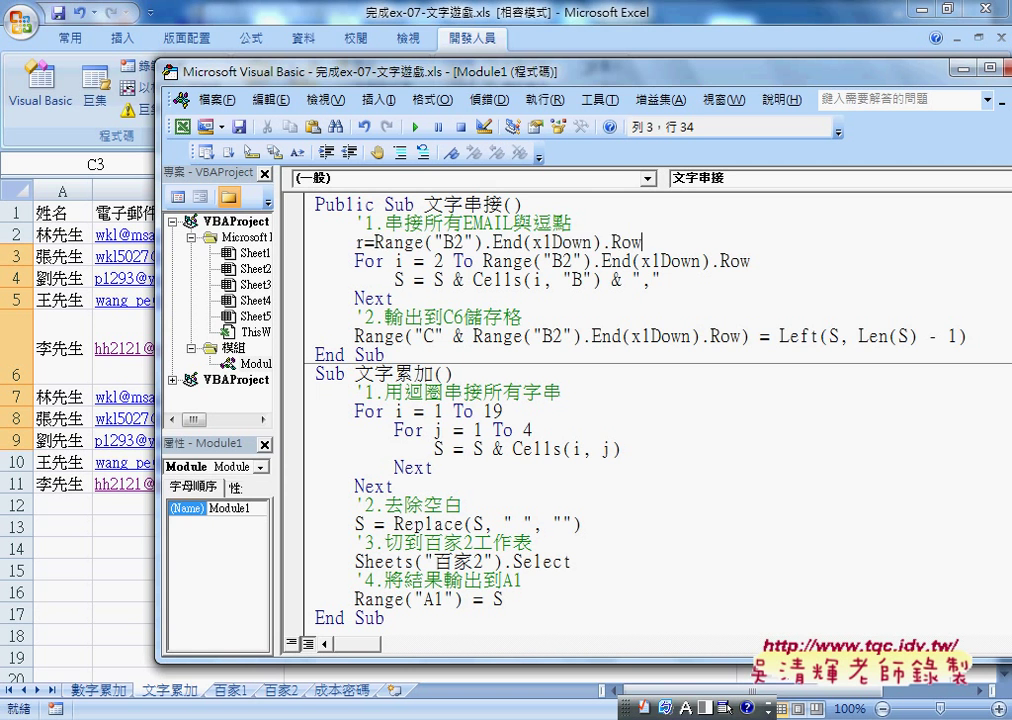
pyautogui.click(458, 250)
pyautogui.moveTo(660, 242); pyautogui.dragTo(352, 243)
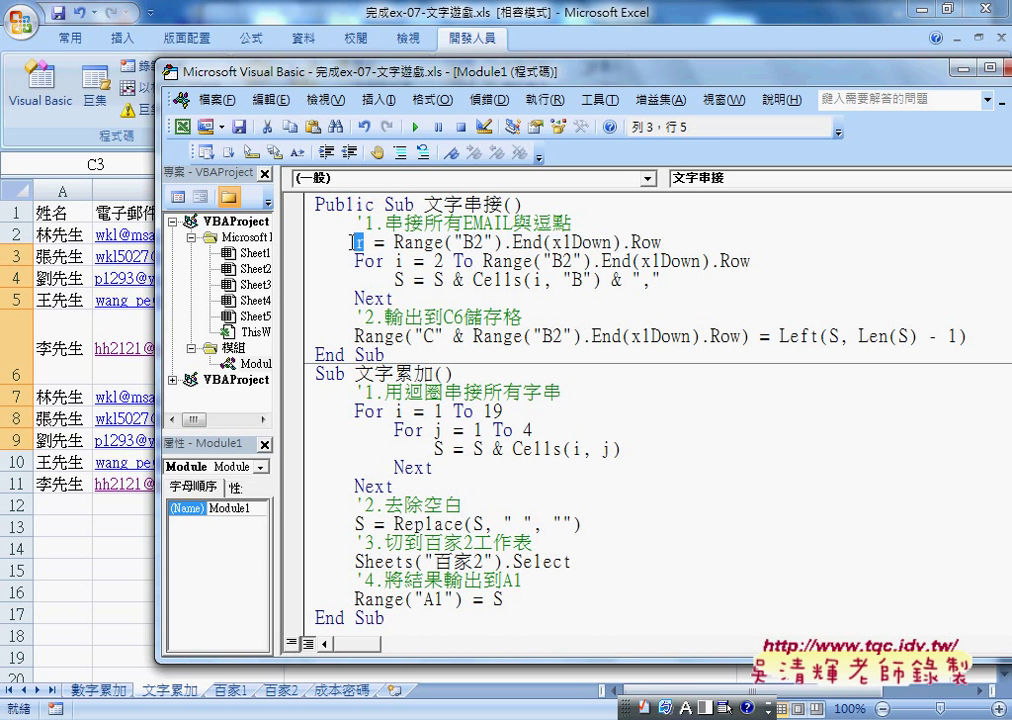
# Replace the last-row expression with r in the For line and in the output line
pyautogui.moveTo(482, 261); pyautogui.dragTo(752, 262)
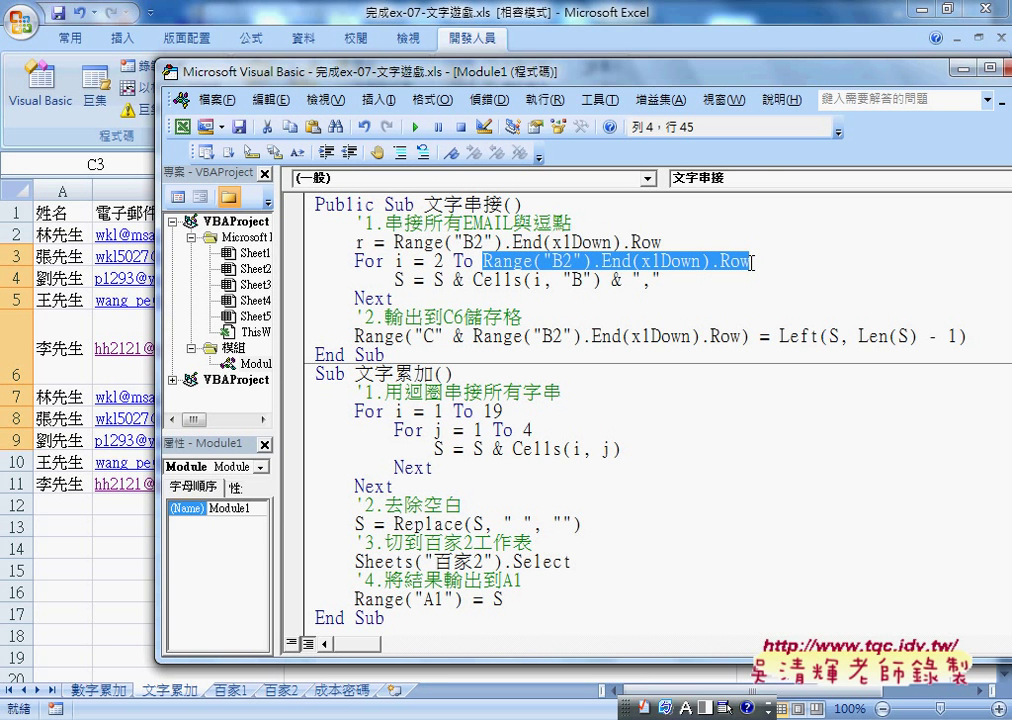
pyautogui.write('r i = 2 To r')
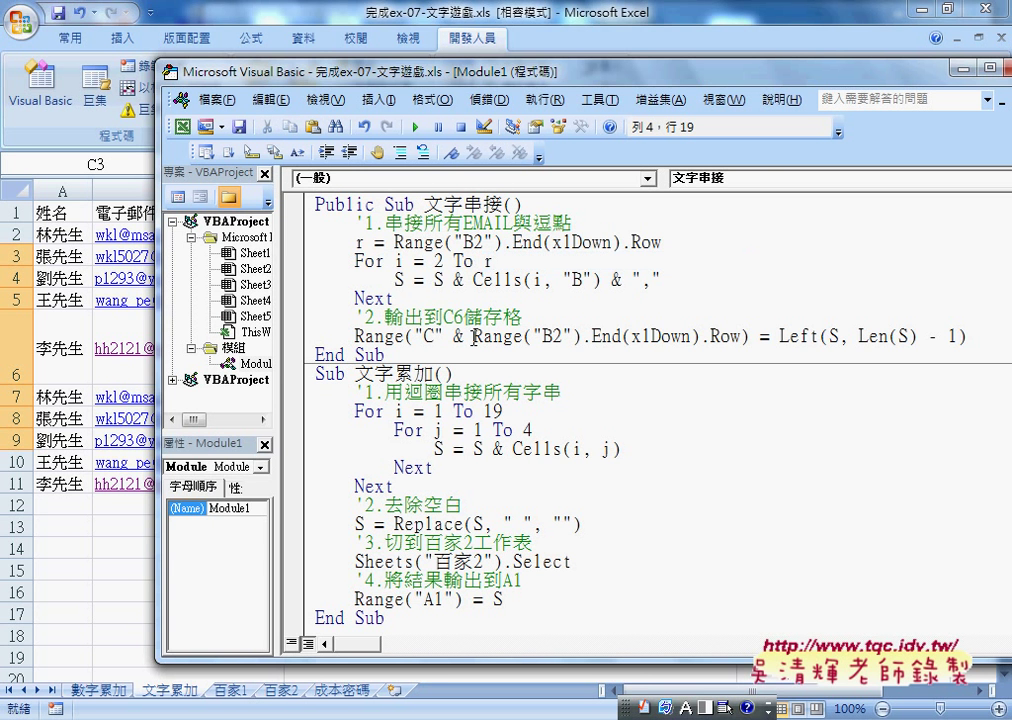
pyautogui.moveTo(472, 336); pyautogui.dragTo(737, 337)
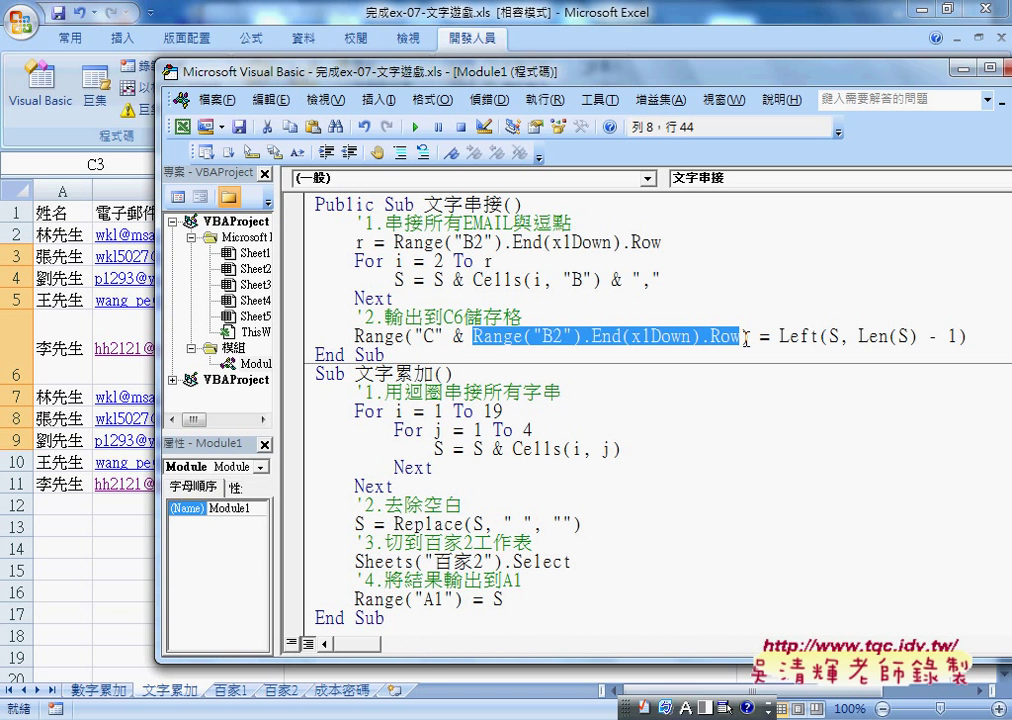
pyautogui.write('r')
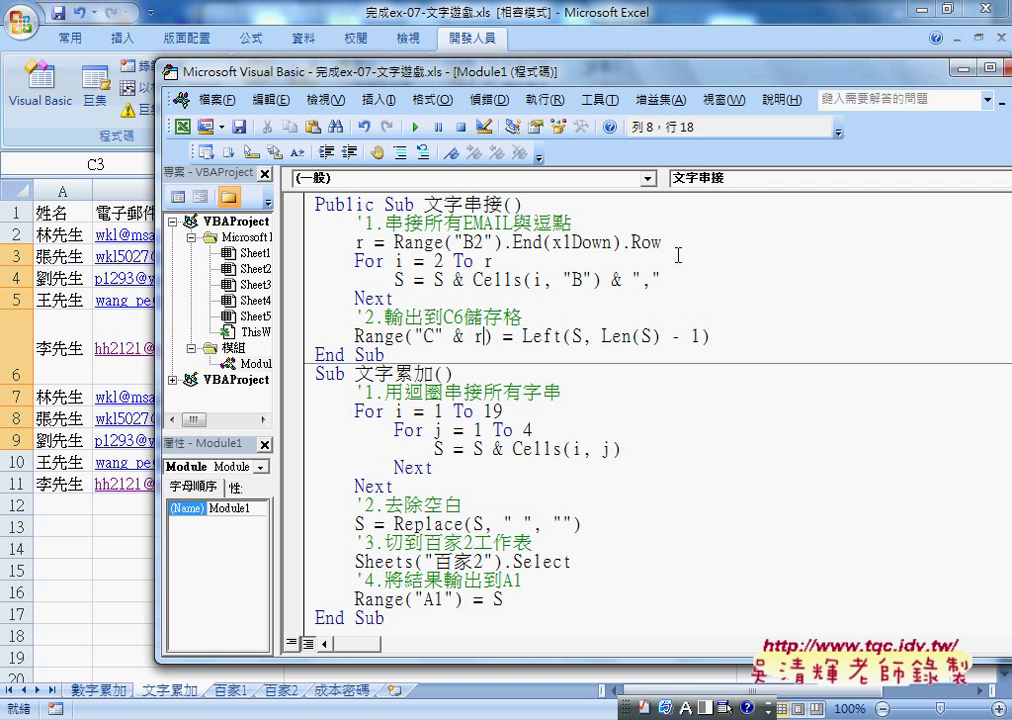
pyautogui.moveTo(660, 242); pyautogui.dragTo(394, 242)
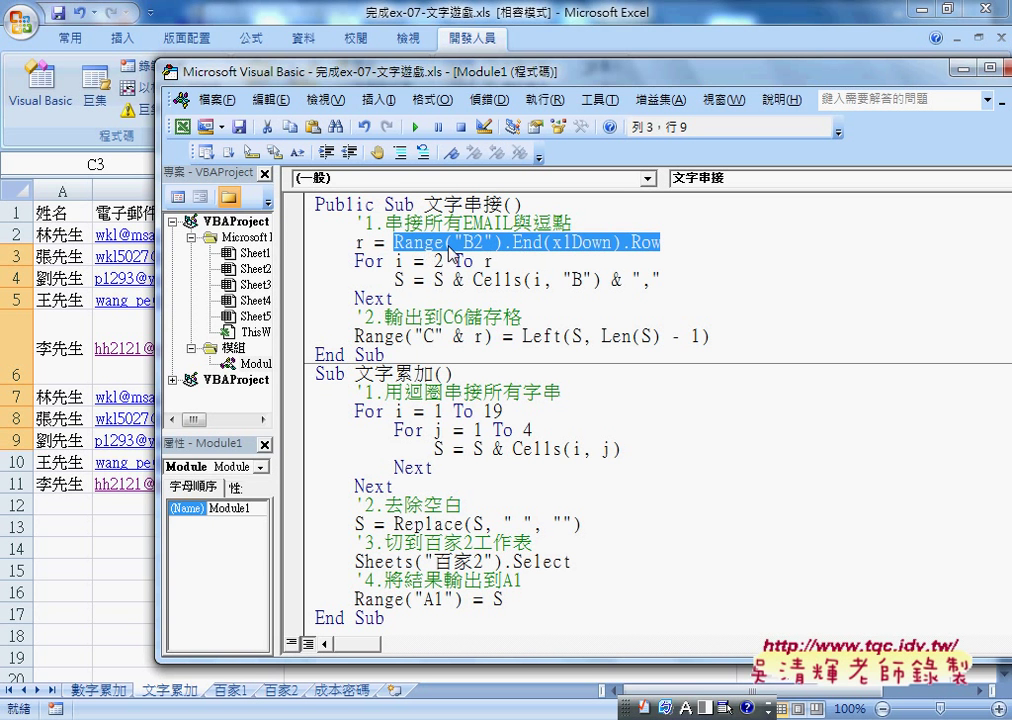
pyautogui.click(357, 242)
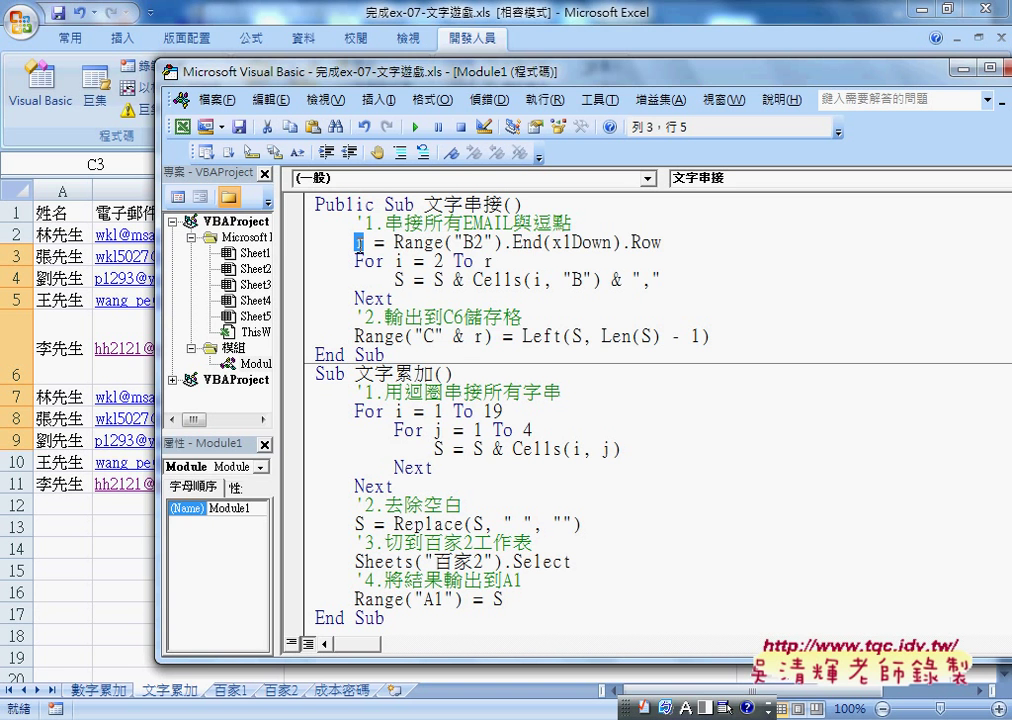
pyautogui.doubleClick(487, 260)
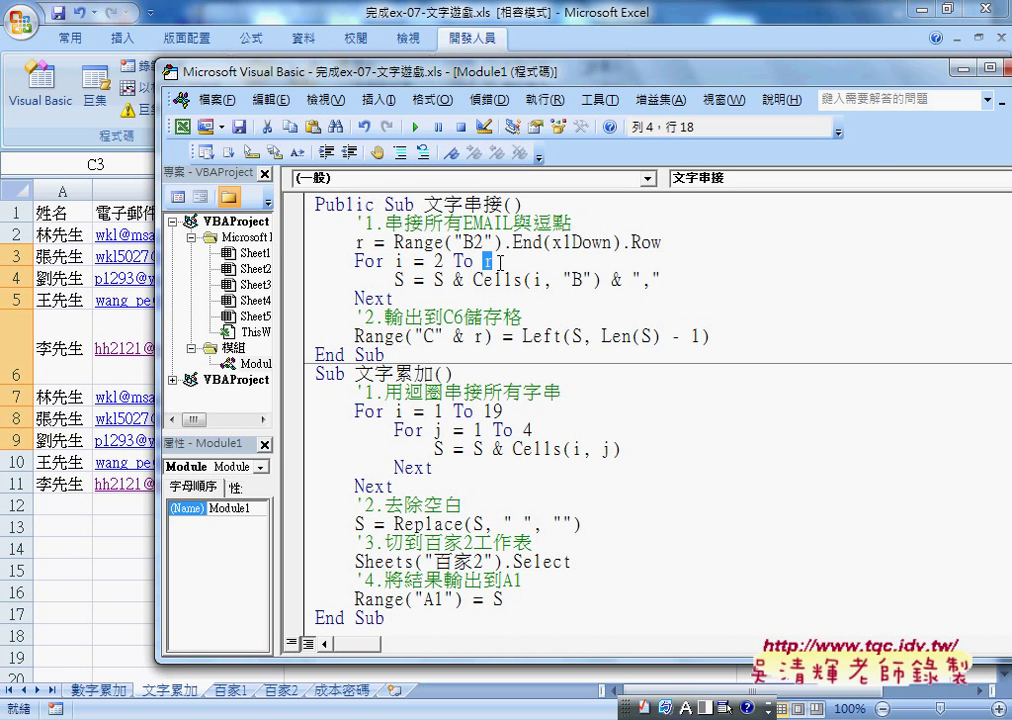
# Return to the worksheet and run the 文字串接 macro to put all ten joined e-mails in C11
pyautogui.click(110, 560)
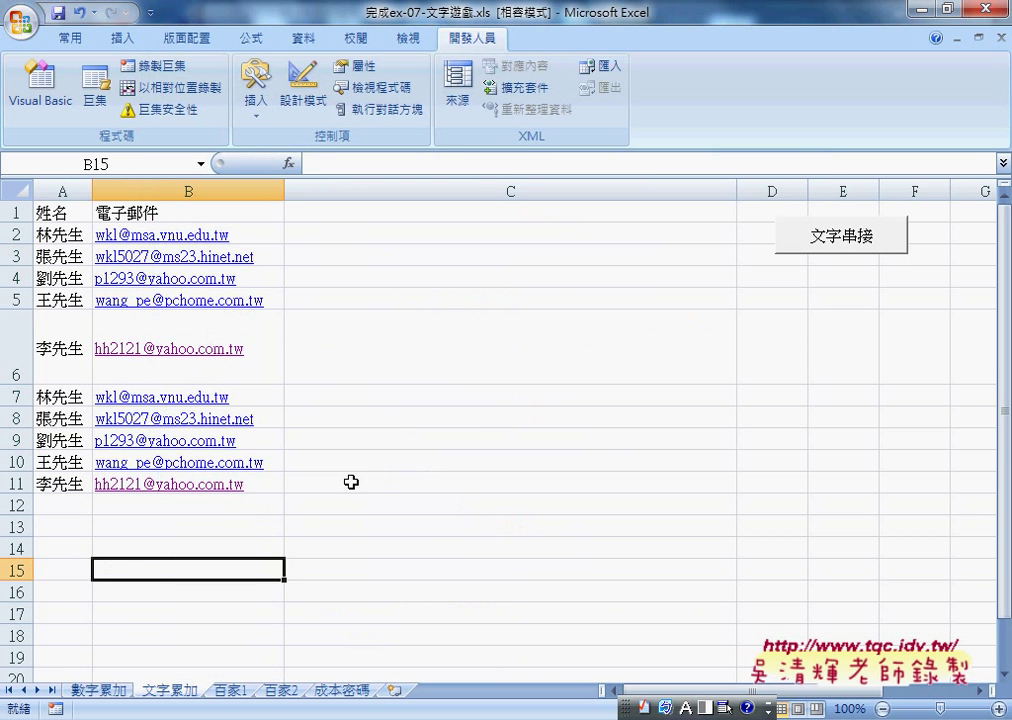
pyautogui.click(845, 250)
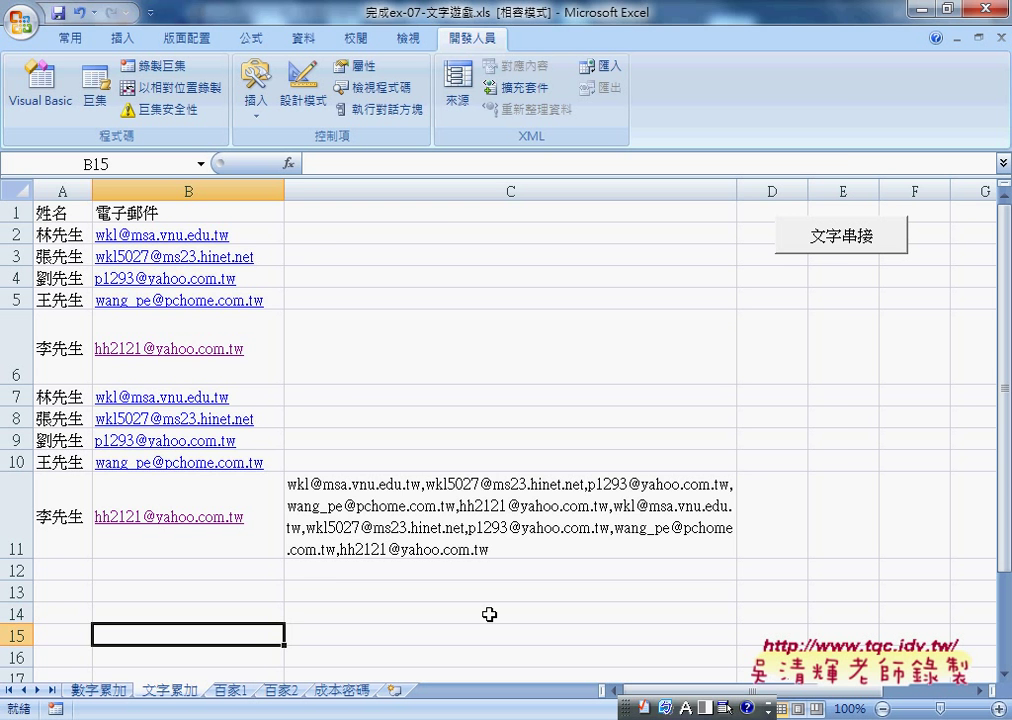
# Cancel the Outlook 2007 startup wizard, confirm with Yes, and return to the Visual Basic editor
pyautogui.click(776, 555)
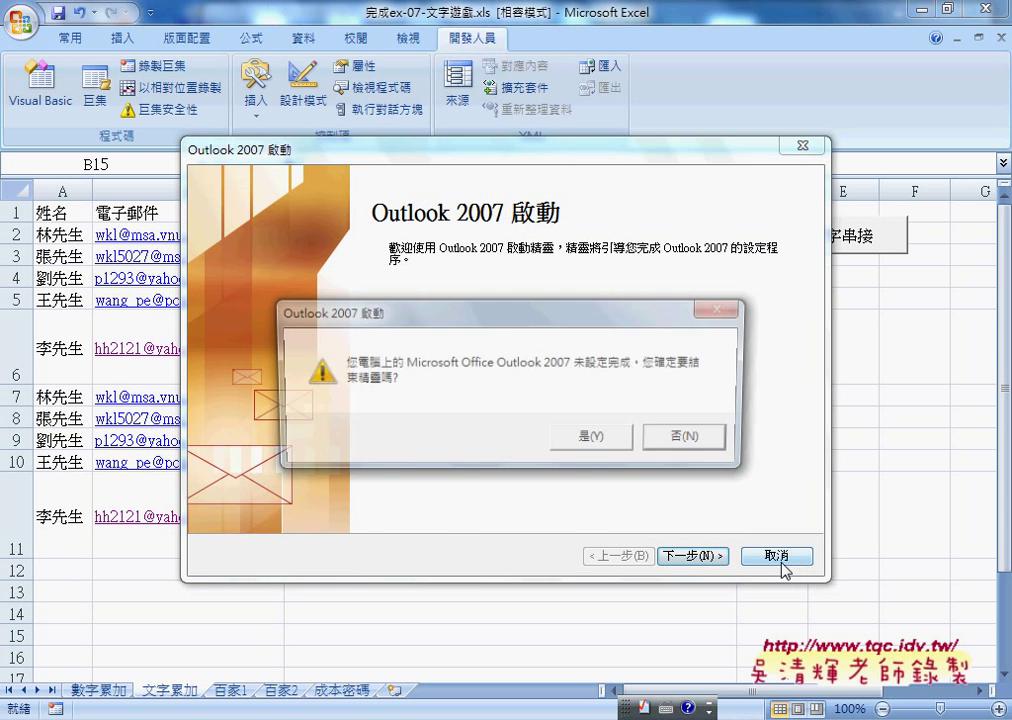
pyautogui.click(634, 446)
pyautogui.moveTo(645, 708)
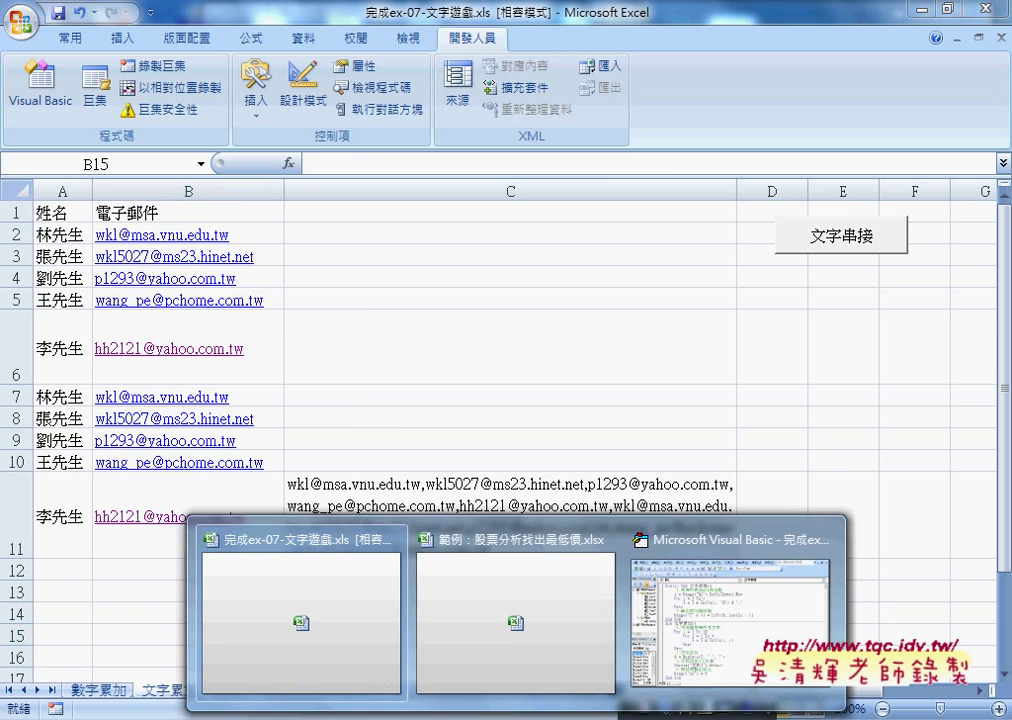
pyautogui.click(718, 594)
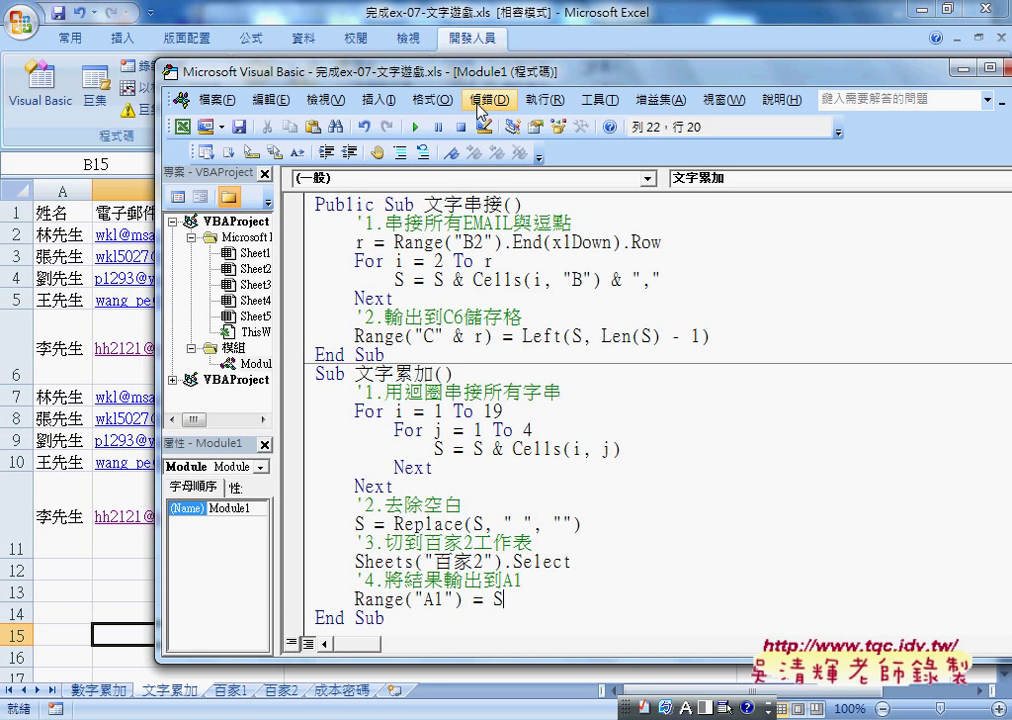
# Tick the Microsoft Outlook 12.0 Object Library in Tools > References
pyautogui.click(600, 100)
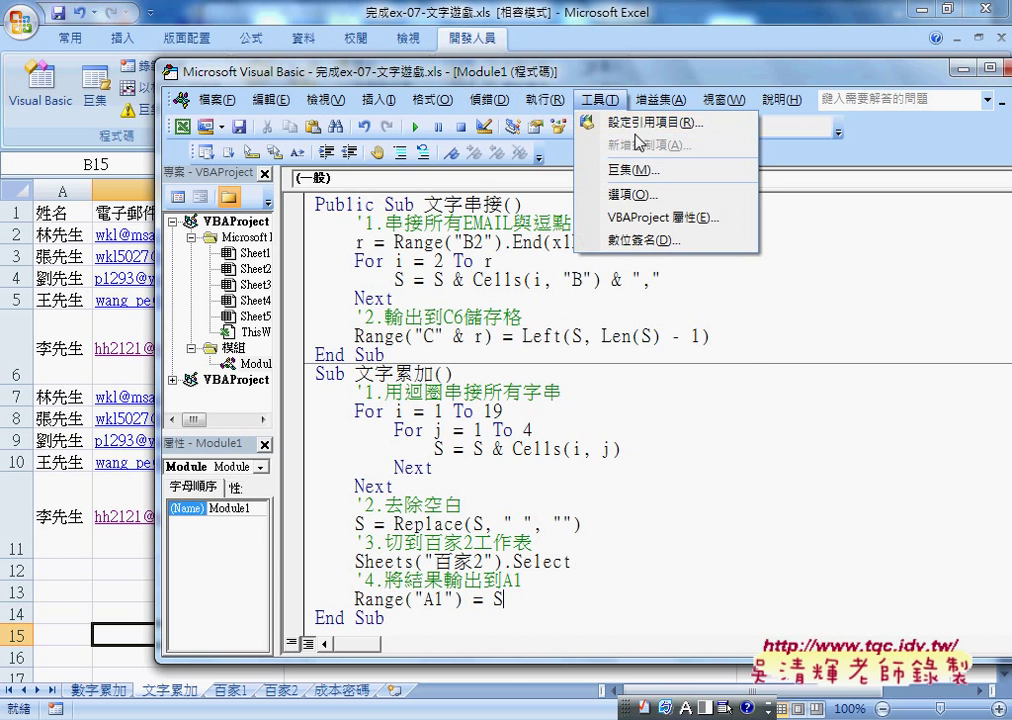
pyautogui.click(650, 122)
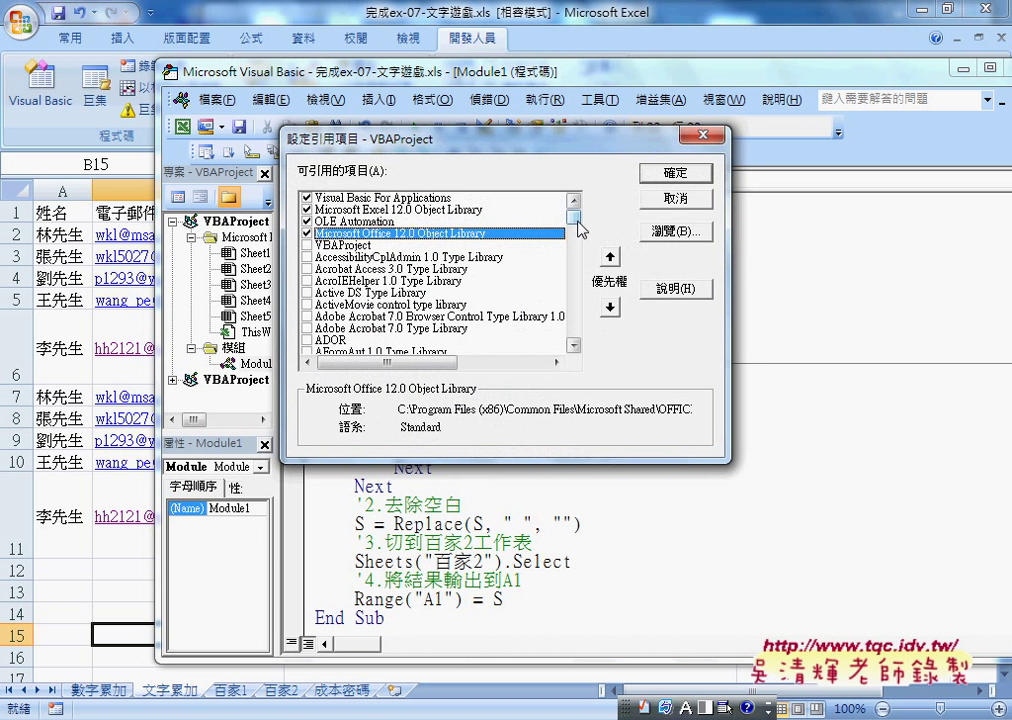
pyautogui.moveTo(578, 229); pyautogui.dragTo(580, 282)
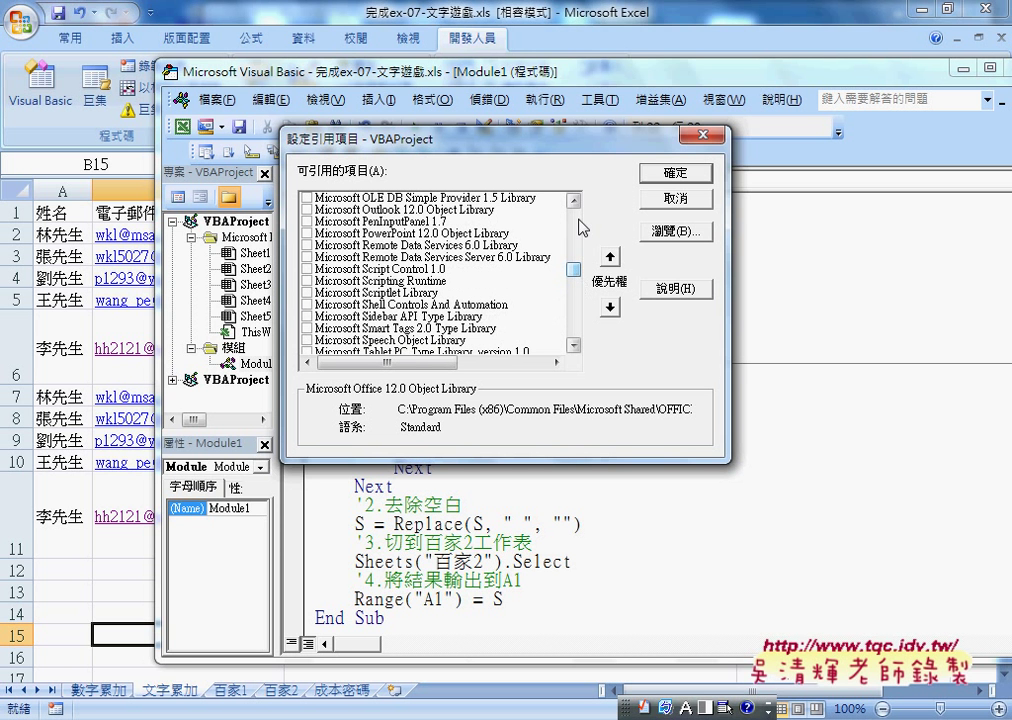
pyautogui.click(449, 209)
pyautogui.click(307, 210)
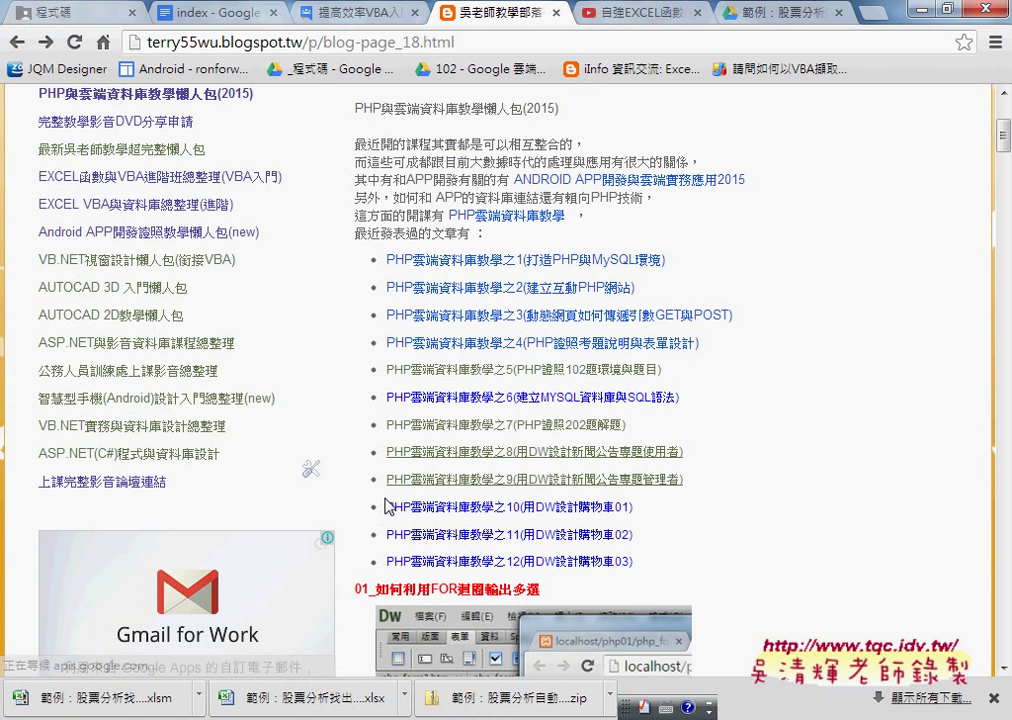
# Open Gmail in a new tab and search the mailbox for 'outlook'
pyautogui.click(873, 18)
pyautogui.click(684, 298)
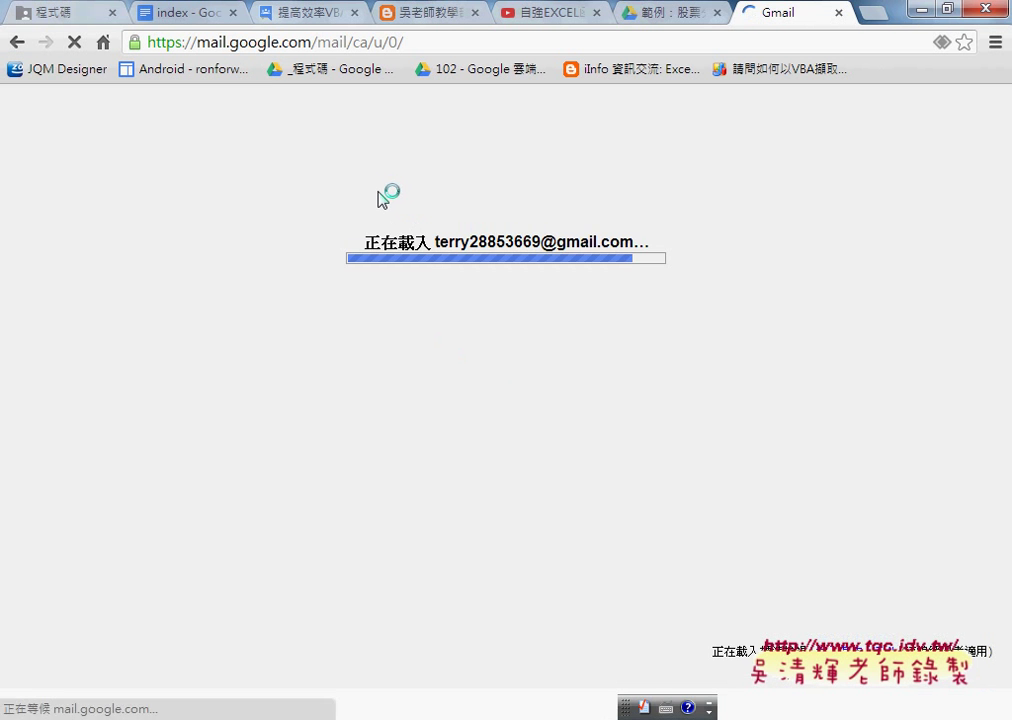
pyautogui.click(365, 145)
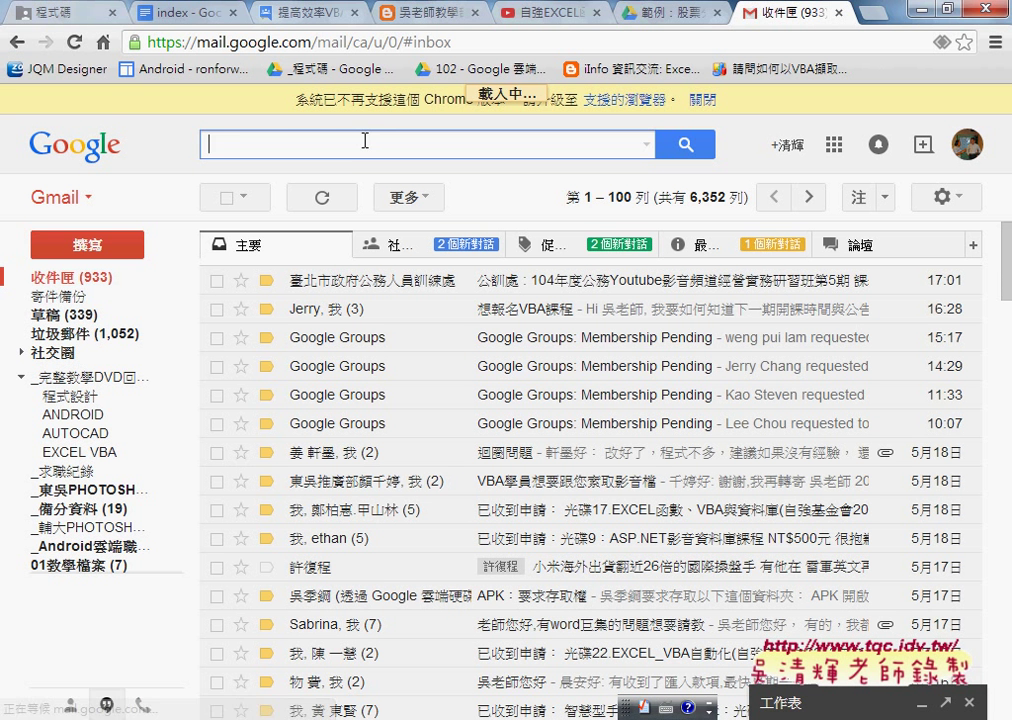
pyautogui.write('ou')
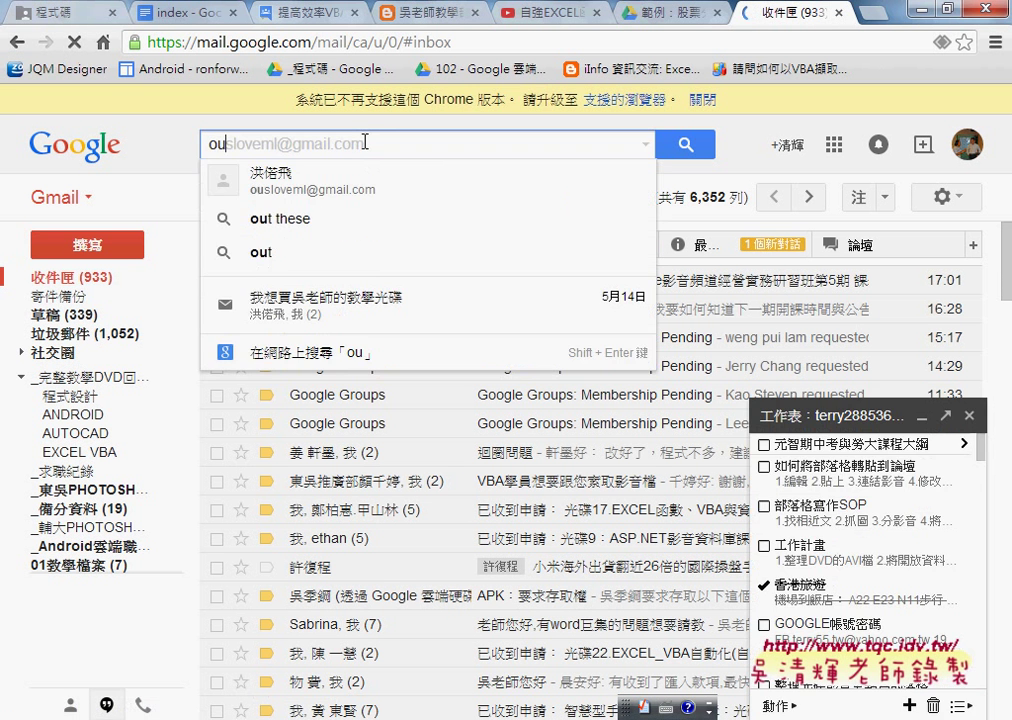
pyautogui.write('tlo')
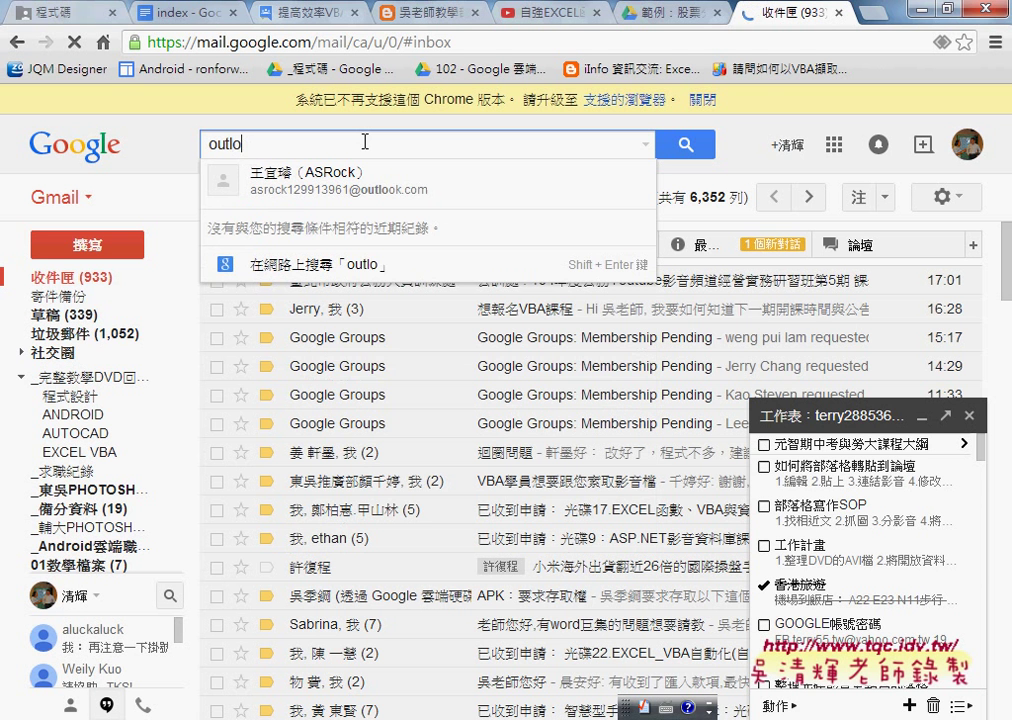
pyautogui.write('ok')
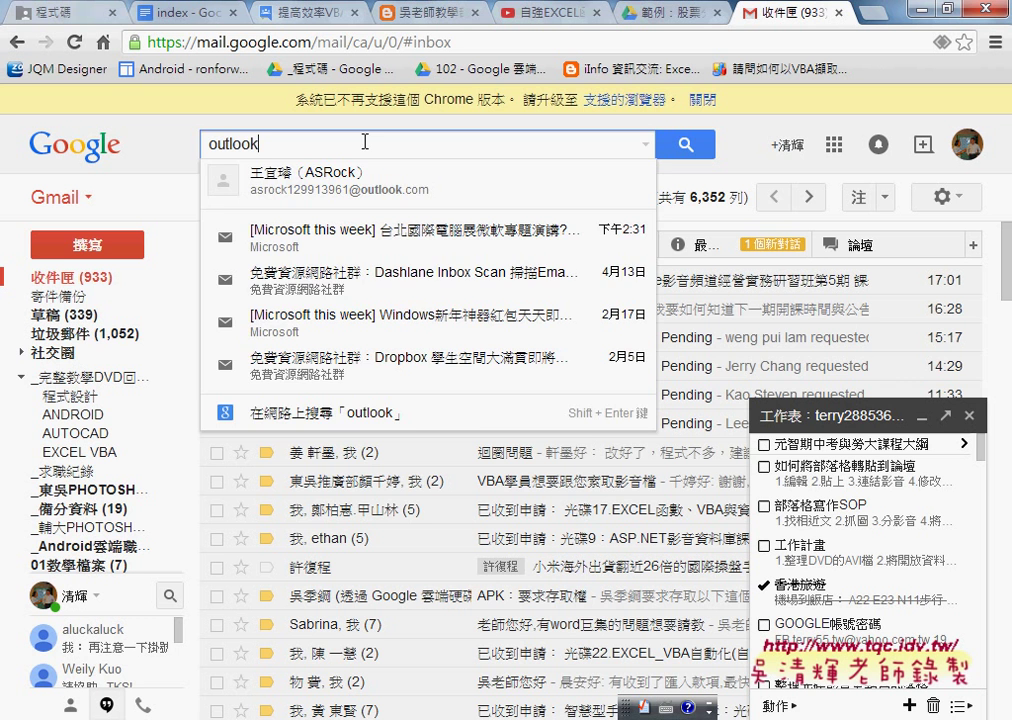
pyautogui.press('Return')
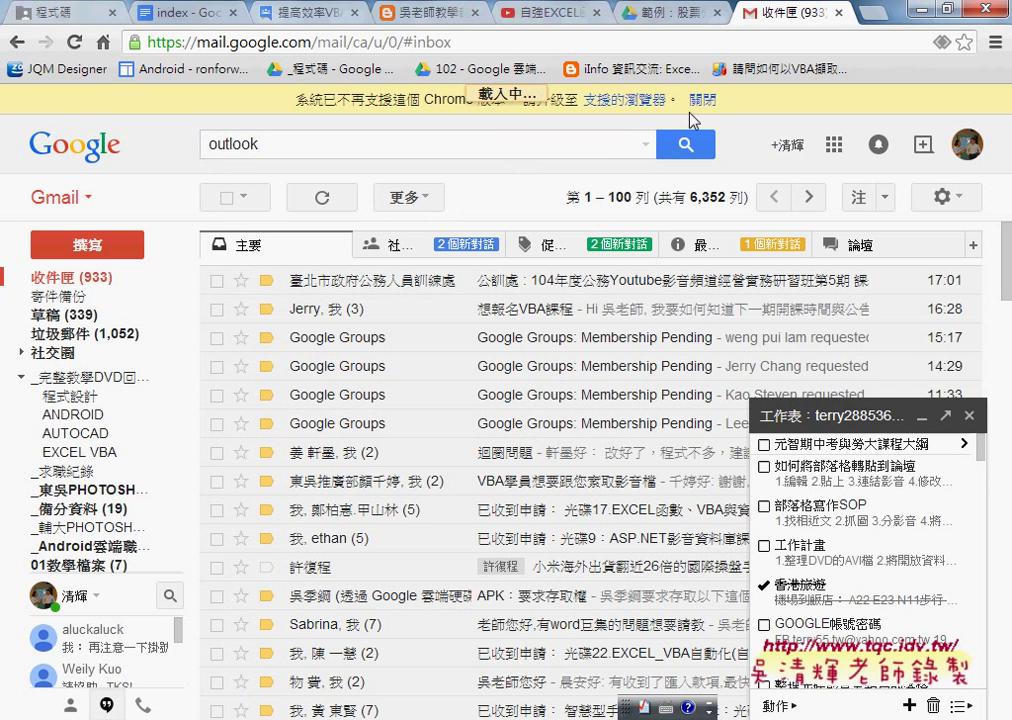
# Dismiss the unsupported-browser notice and refine the search to 'outlook VBA'
pyautogui.click(706, 101)
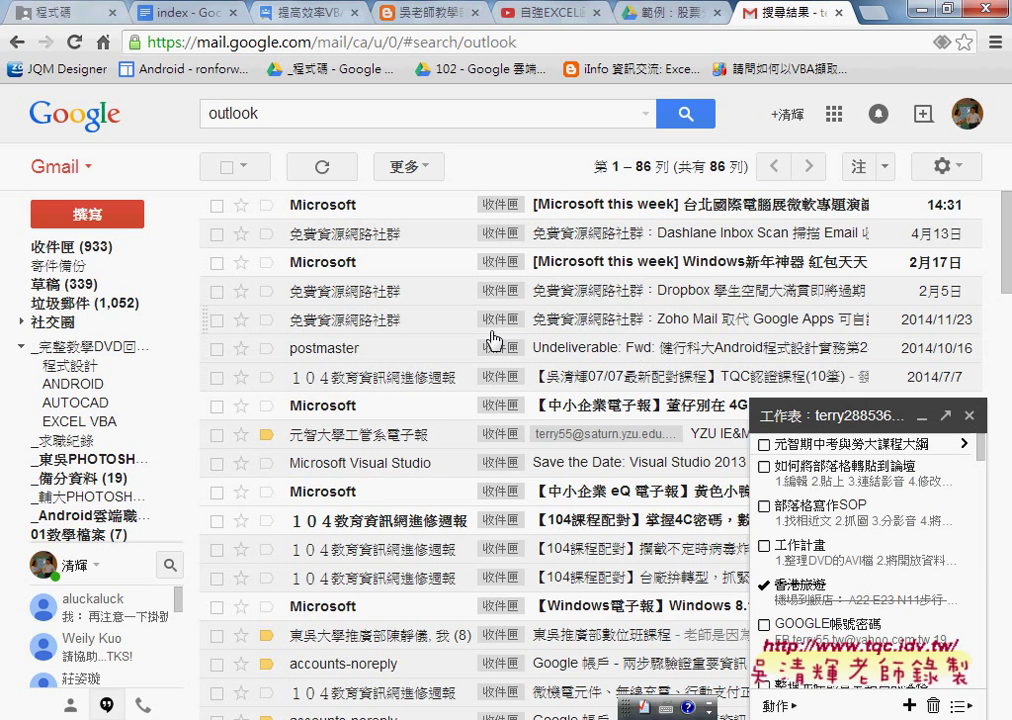
pyautogui.scroll(-1, 493, 341)
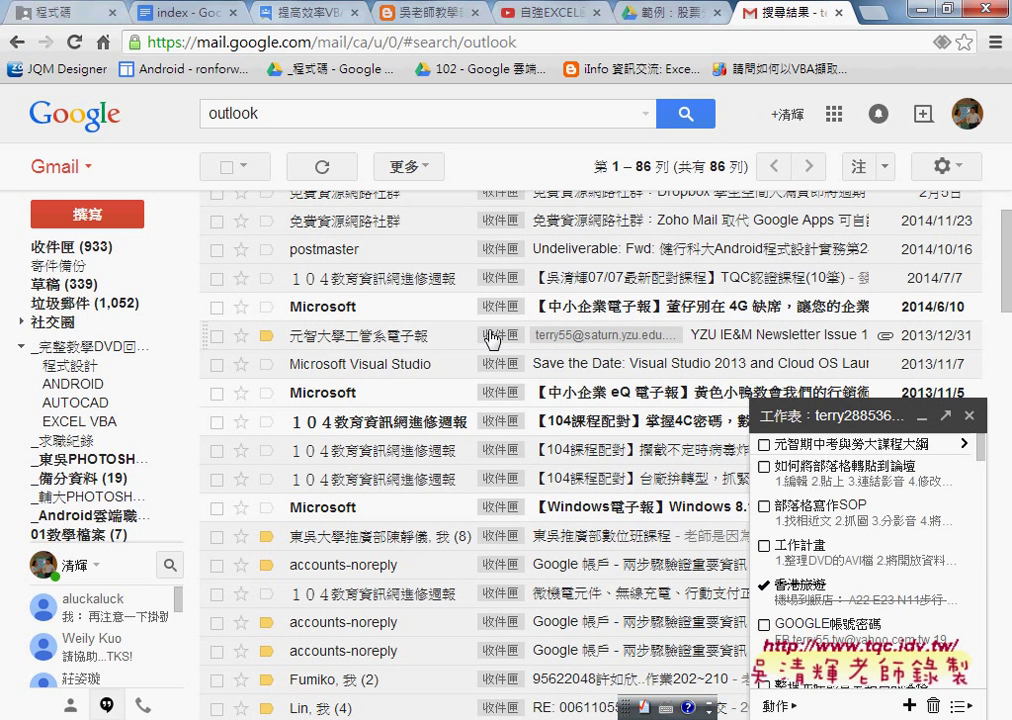
pyautogui.scroll(1, 480, 290)
pyautogui.click(319, 114)
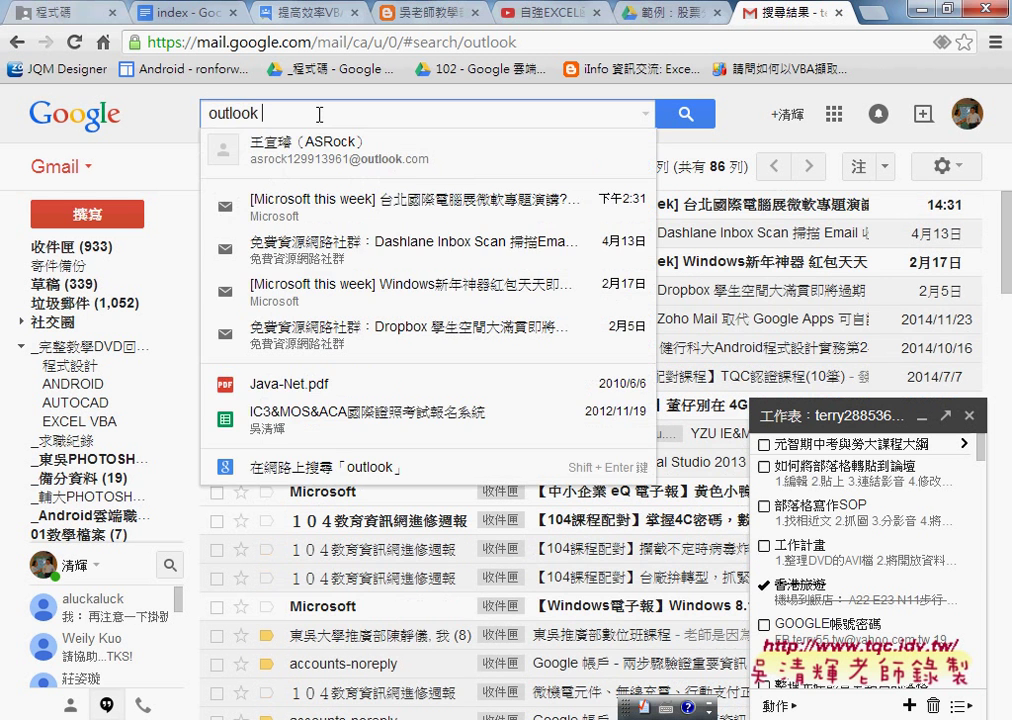
pyautogui.write('VBA')
pyautogui.press('Return')
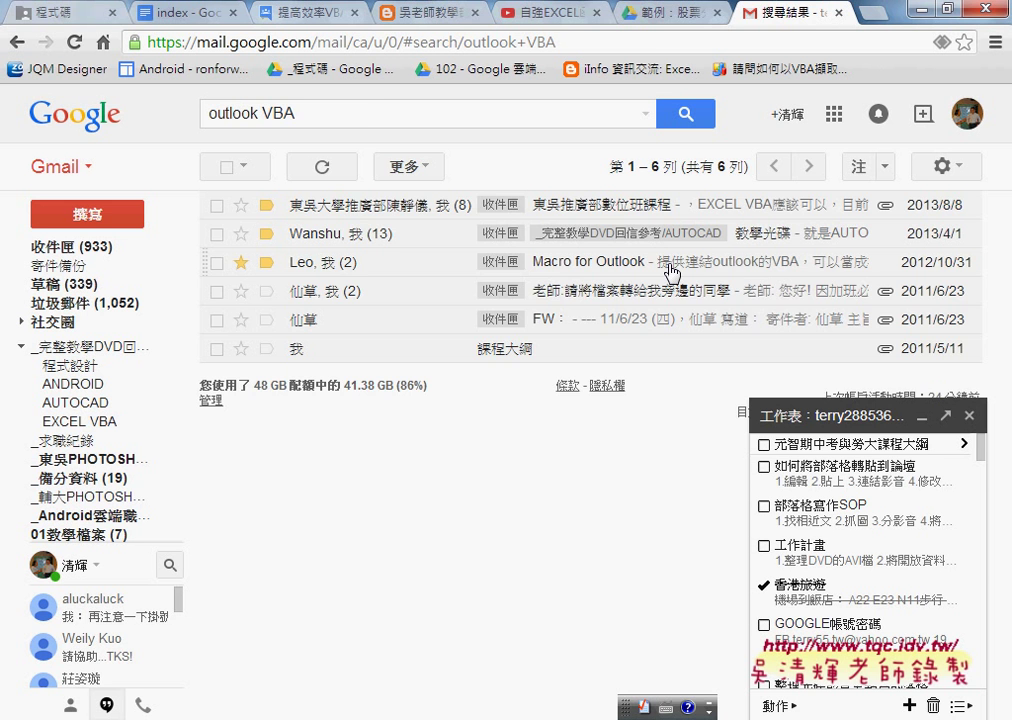
# Open the 'Macro for Outlook' email and highlight its intro sentence and the two Set lines
pyautogui.click(672, 274)
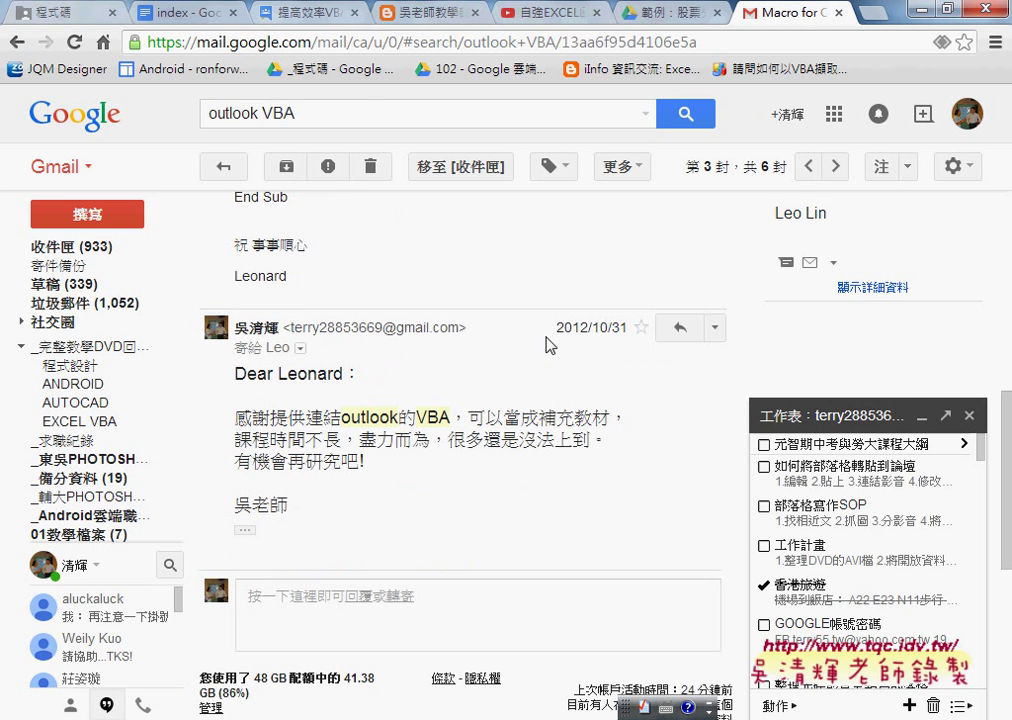
pyautogui.scroll(3, 546, 339)
pyautogui.scroll(3, 546, 339)
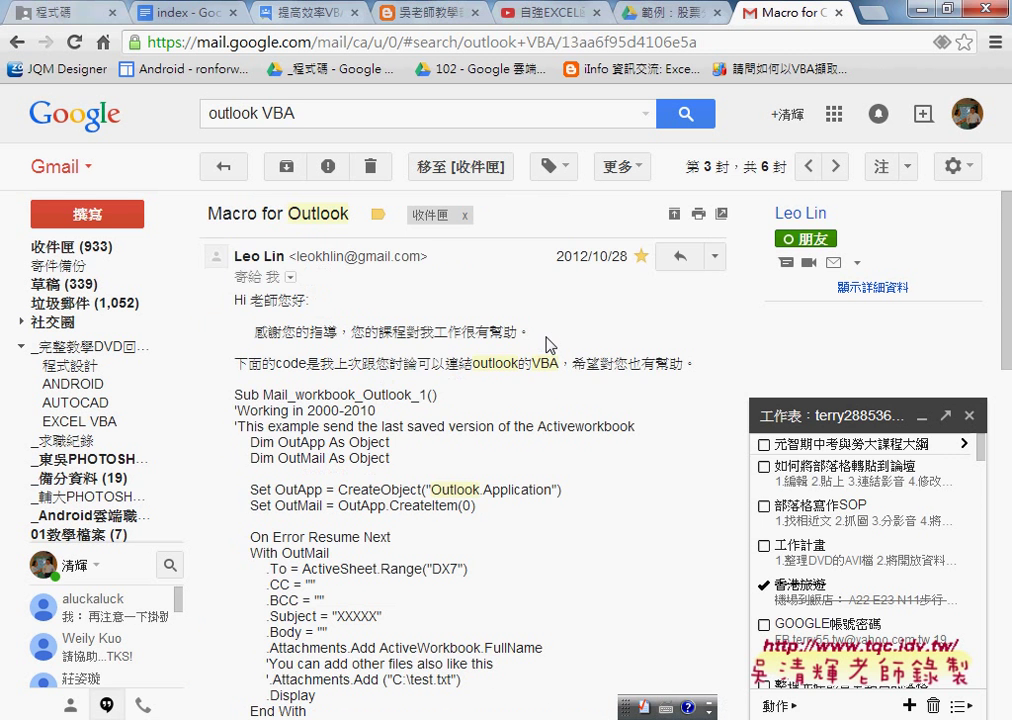
pyautogui.scroll(-1, 546, 339)
pyautogui.moveTo(297, 265); pyautogui.dragTo(690, 266)
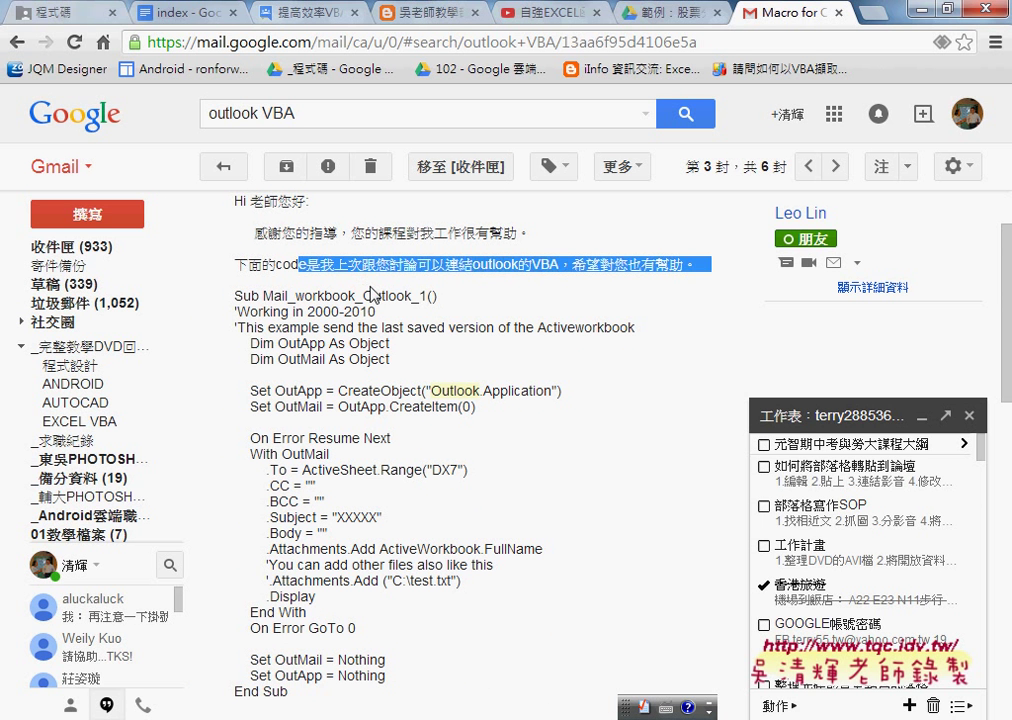
pyautogui.click(325, 361)
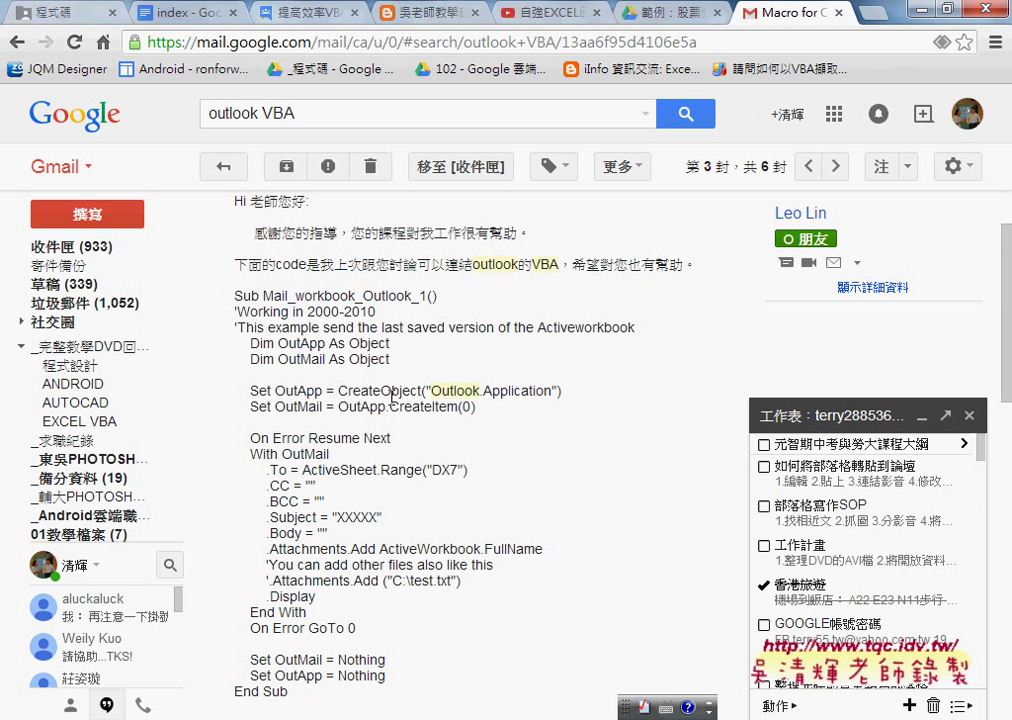
pyautogui.moveTo(247, 390)
pyautogui.mouseDown()
pyautogui.moveTo(591, 404)
pyautogui.moveTo(594, 395)
pyautogui.mouseUp()
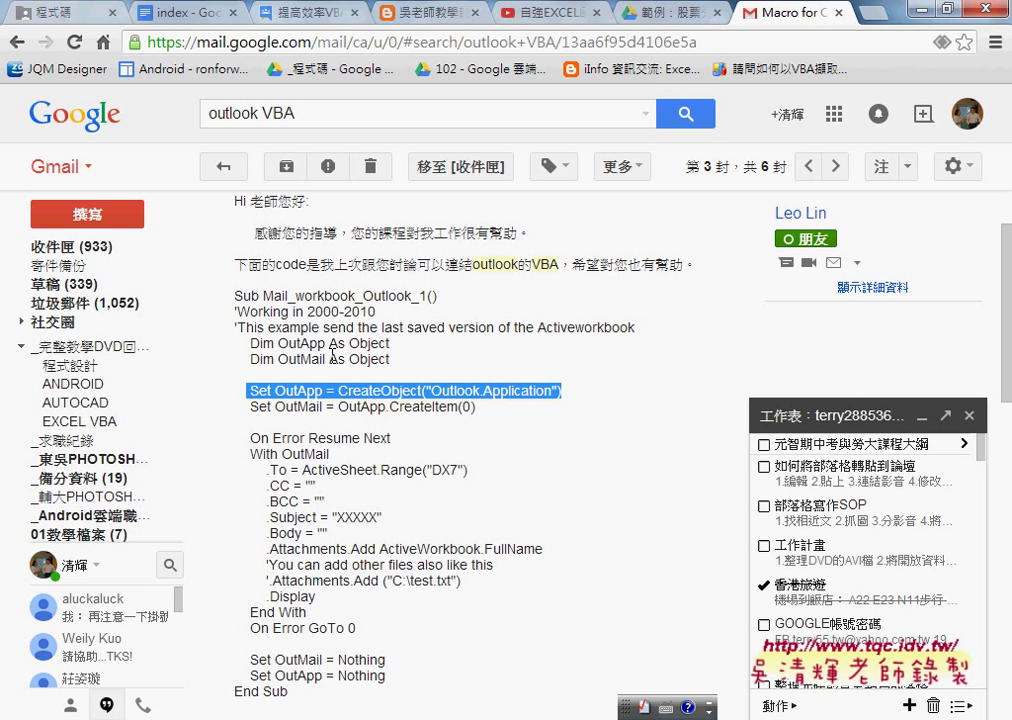
pyautogui.click(354, 402)
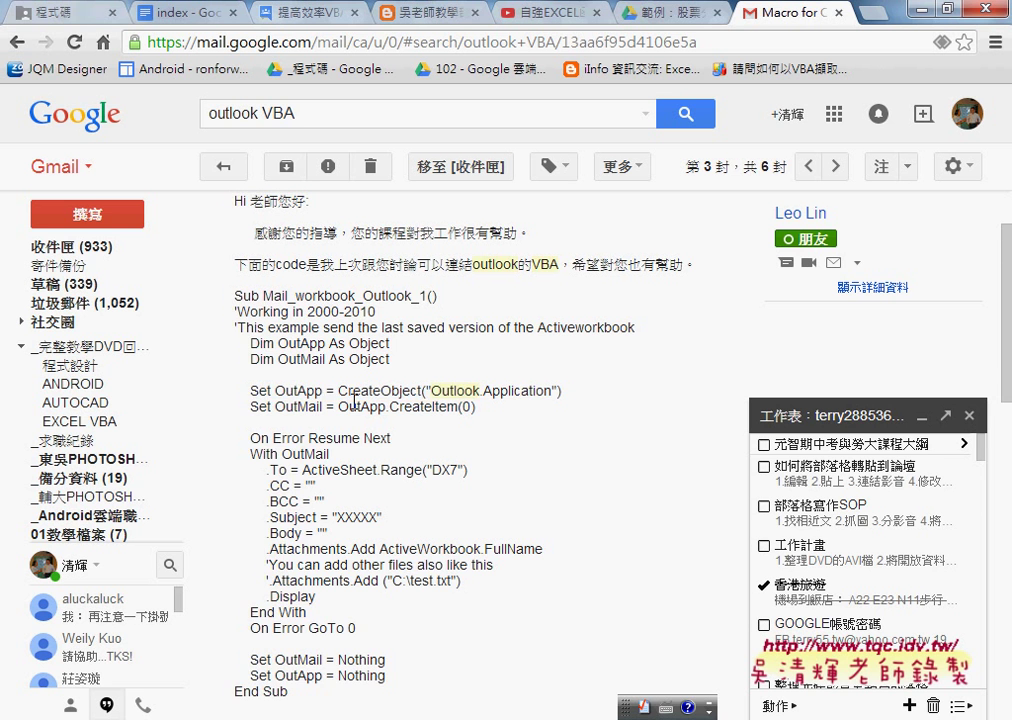
# Highlight OutMail in the With OutMail block and the macro's attachment lines
pyautogui.scroll(-1, 354, 402)
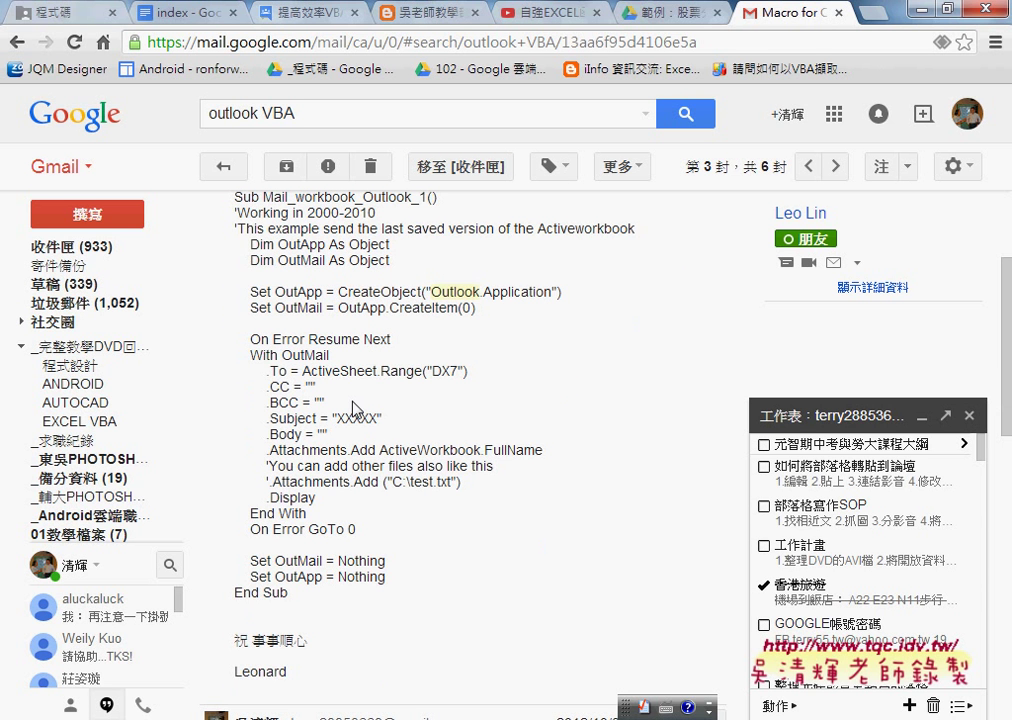
pyautogui.doubleClick(290, 355)
pyautogui.click(292, 364)
pyautogui.moveTo(461, 483)
pyautogui.mouseDown()
pyautogui.moveTo(243, 466)
pyautogui.moveTo(243, 450)
pyautogui.mouseUp()
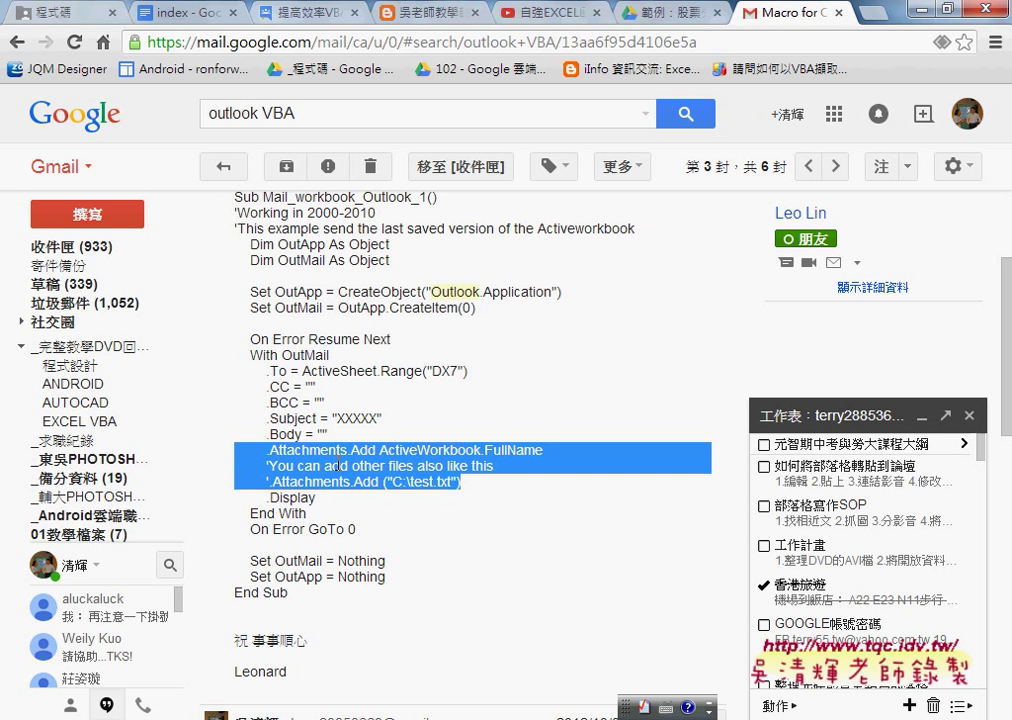
pyautogui.scroll(1, 338, 465)
pyautogui.scroll(1, 338, 463)
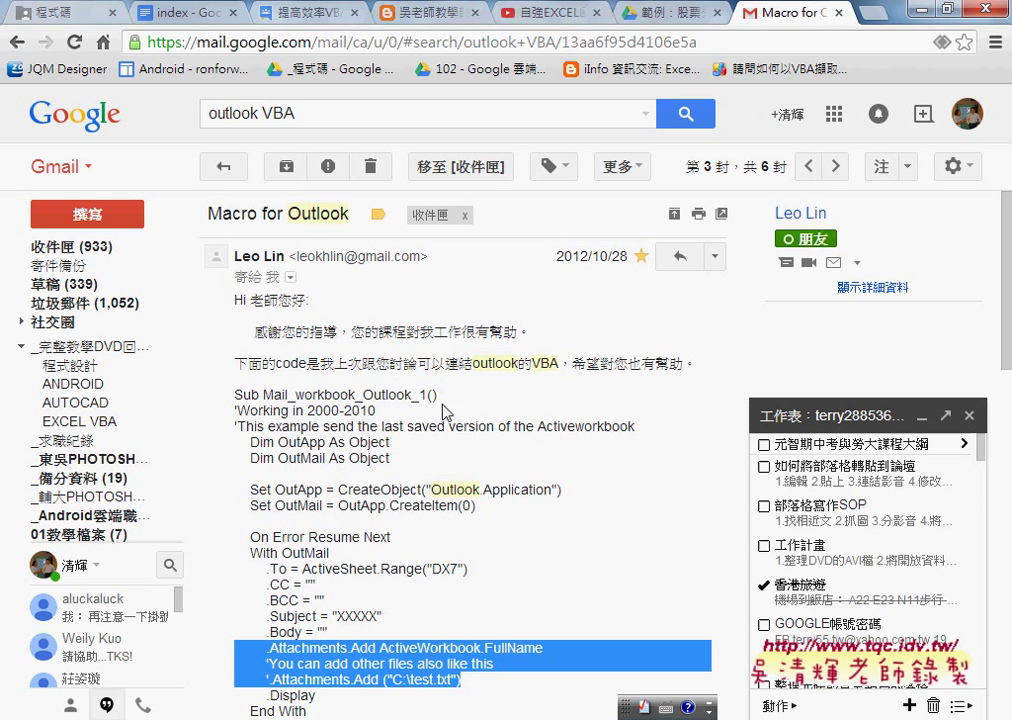
pyautogui.click(344, 489)
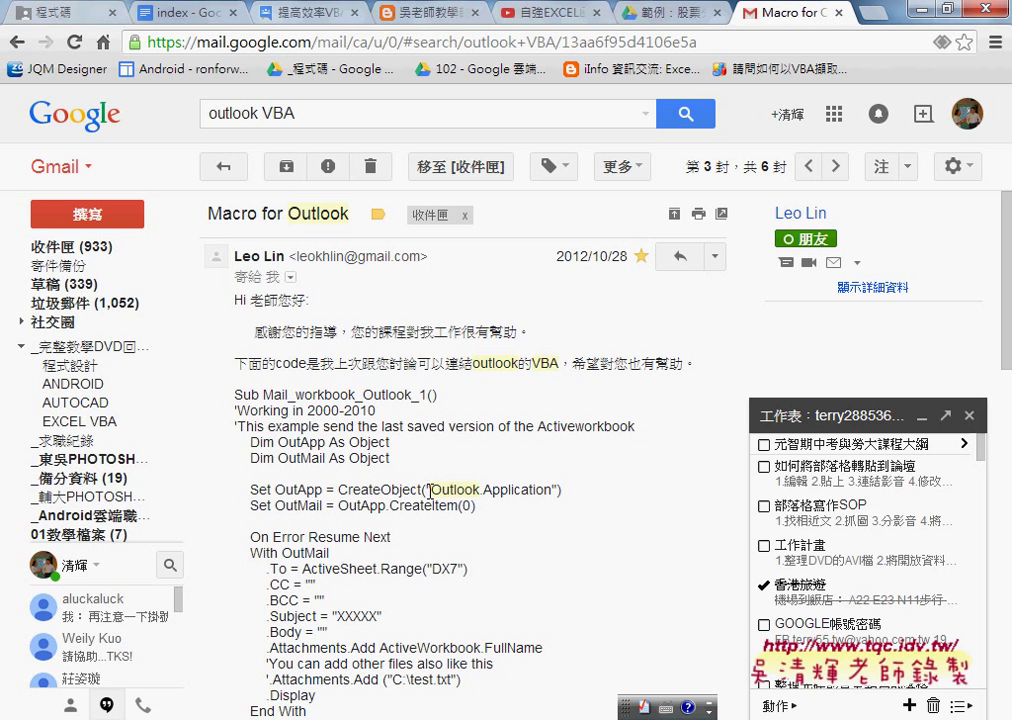
# Highlight CreateObject, the Outlook.Application string, and the 'Working in 2000-2010' comment line
pyautogui.moveTo(338, 490); pyautogui.dragTo(425, 492)
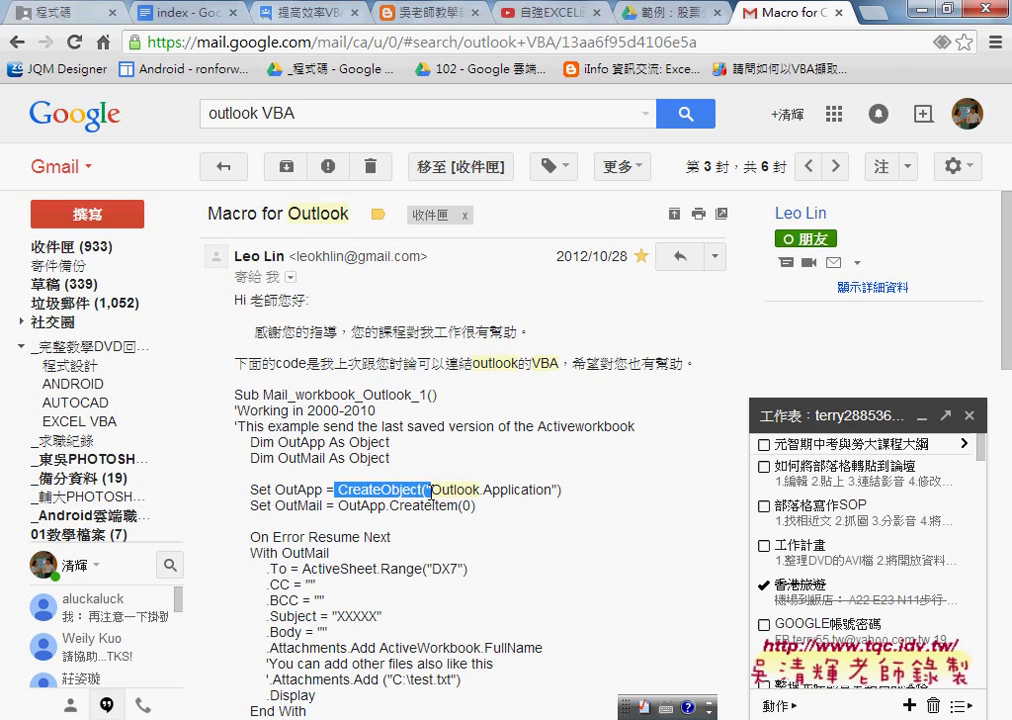
pyautogui.click(418, 492)
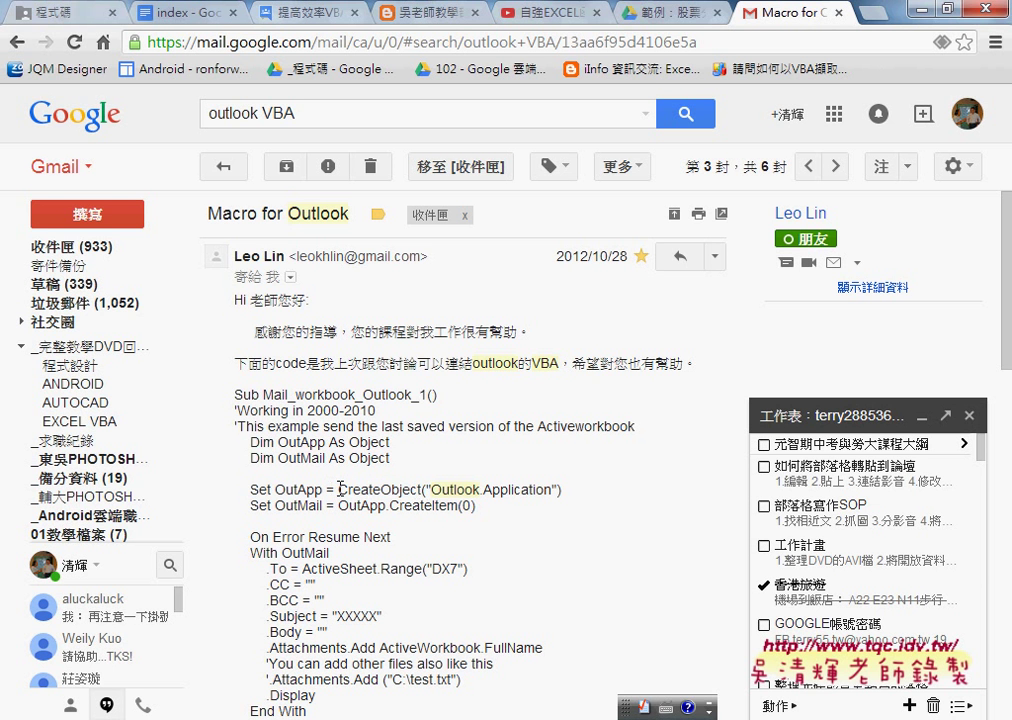
pyautogui.moveTo(340, 489); pyautogui.dragTo(562, 494)
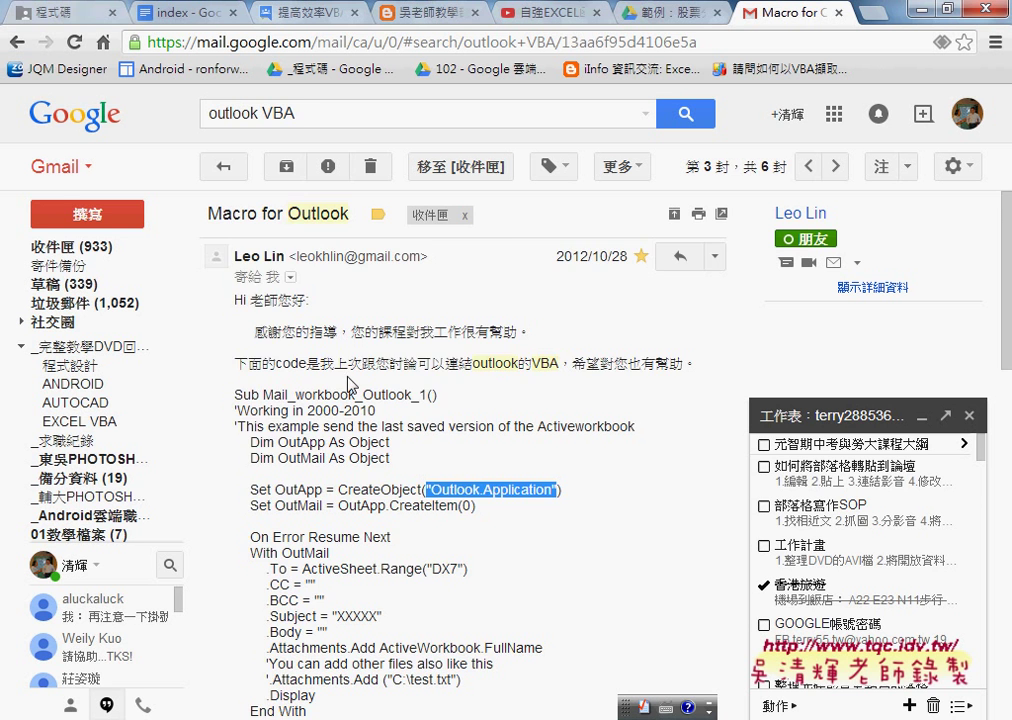
pyautogui.scroll(-1, 280, 305)
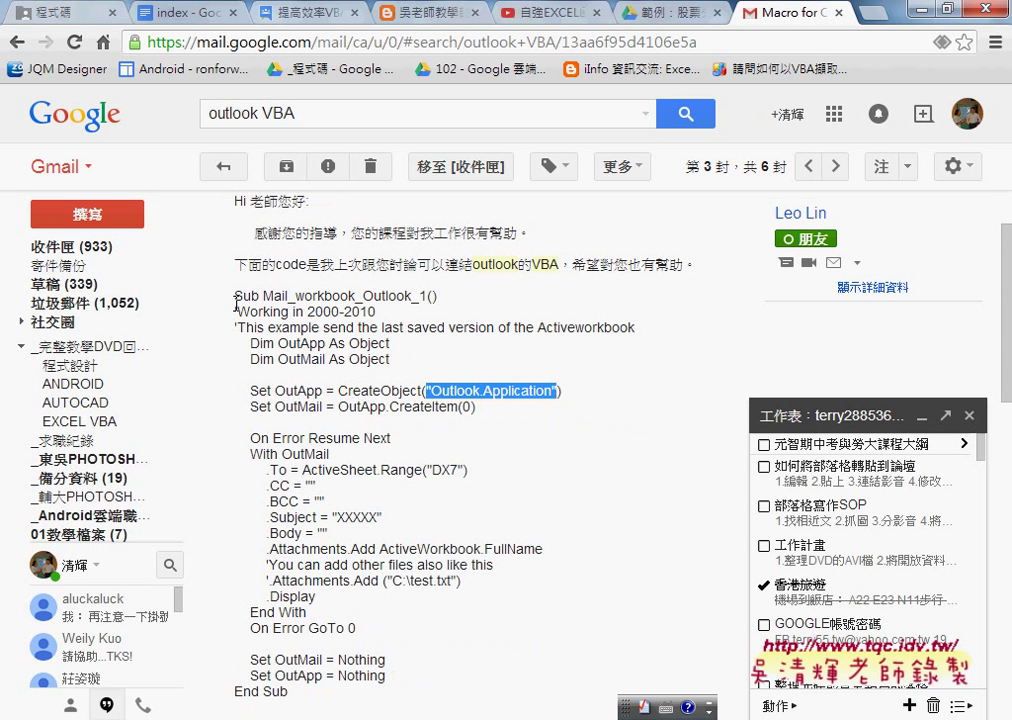
pyautogui.moveTo(235, 311); pyautogui.dragTo(377, 312)
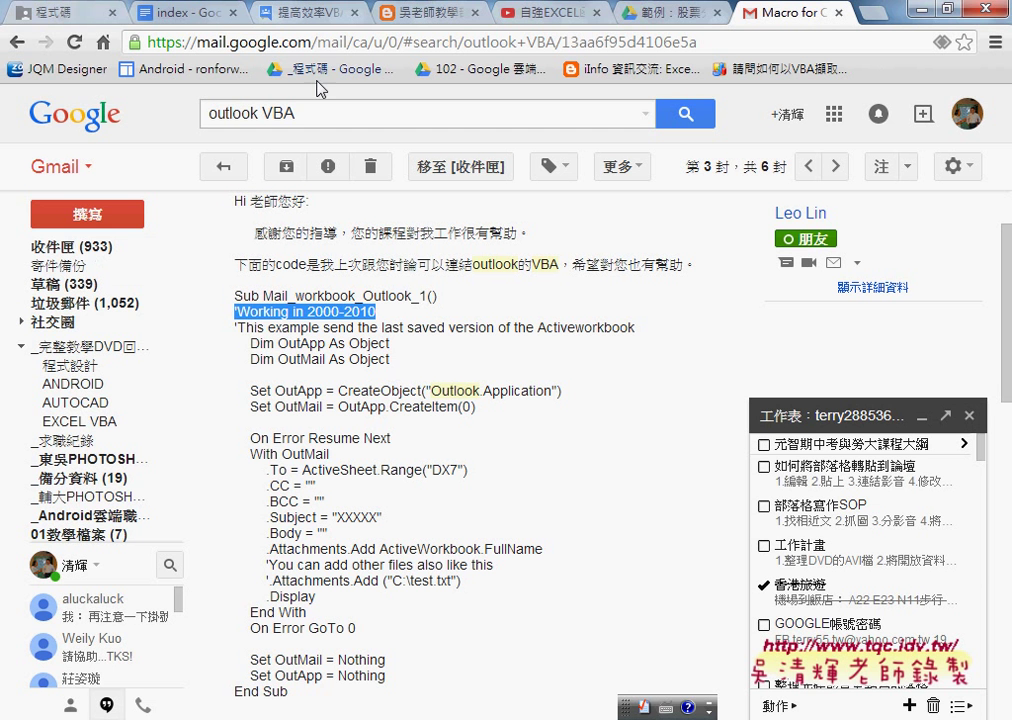
# Select the archived macros in the index code document, then return to the Macro for Outlook email
pyautogui.click(55, 12)
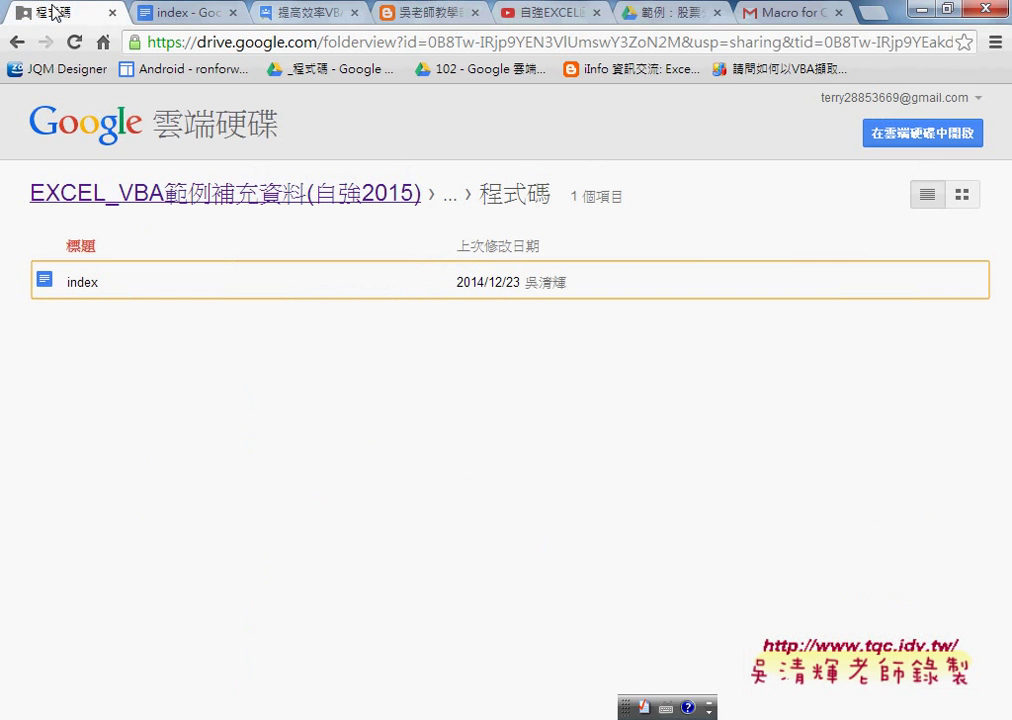
pyautogui.click(166, 19)
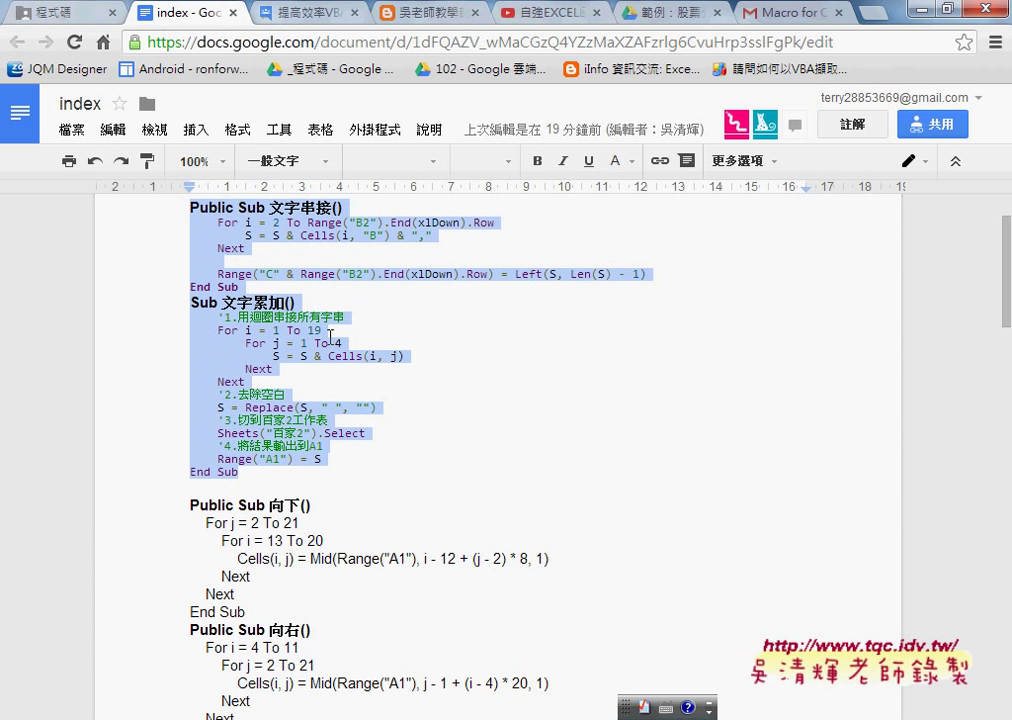
pyautogui.moveTo(250, 472); pyautogui.dragTo(160, 300)
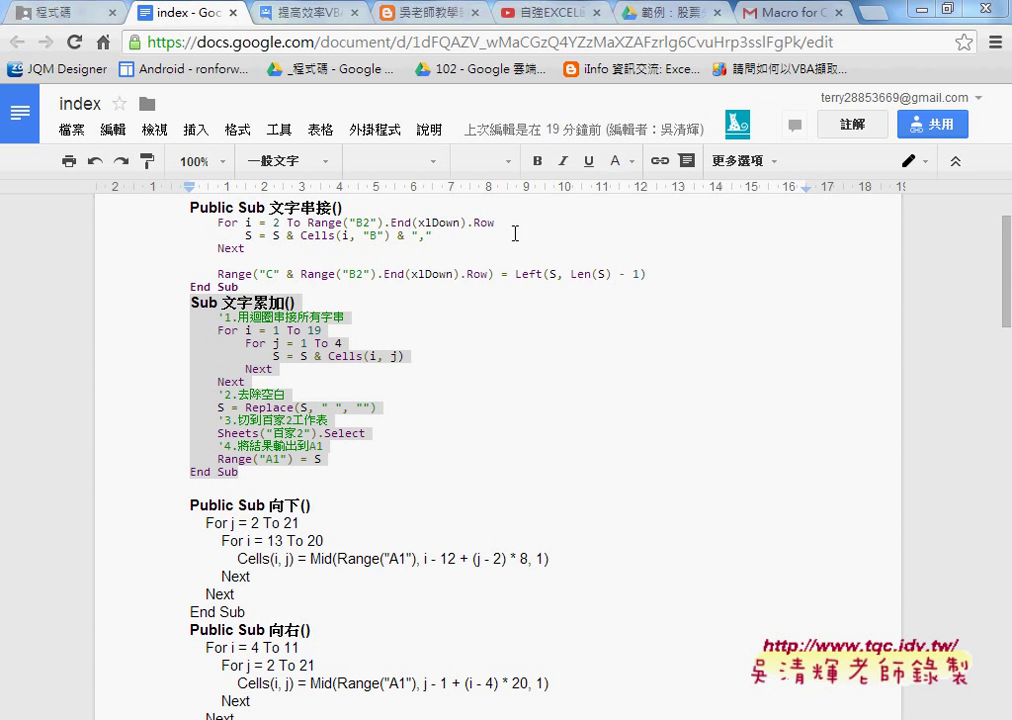
pyautogui.click(786, 12)
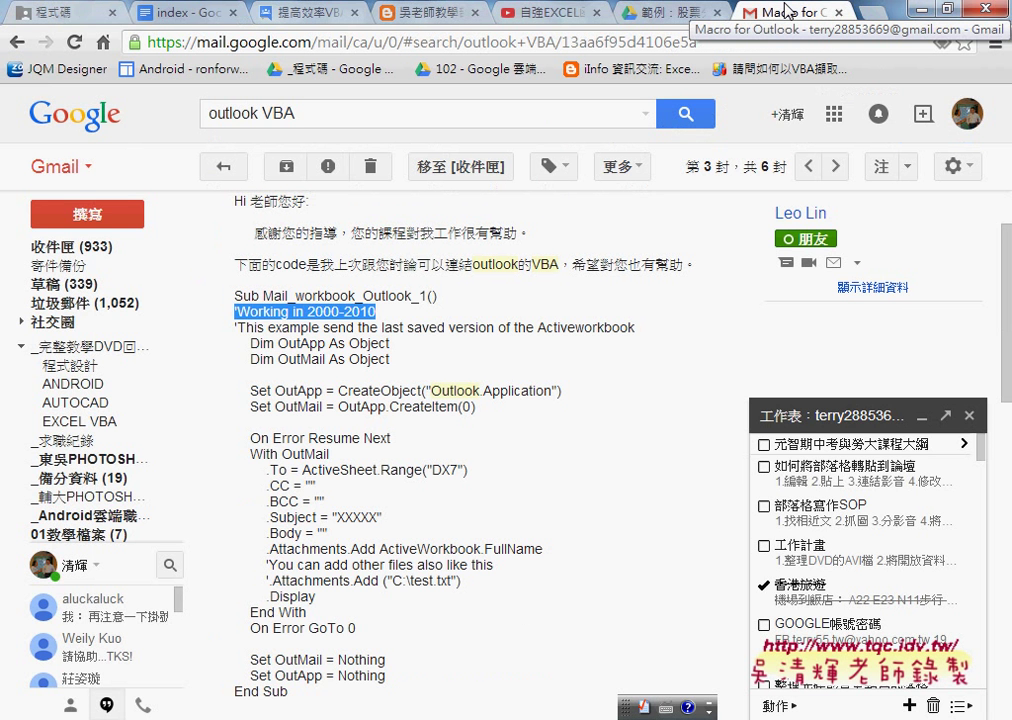
# Bring up the 吳老師教學部落格 Blogger tab and its home page
pyautogui.click(538, 10)
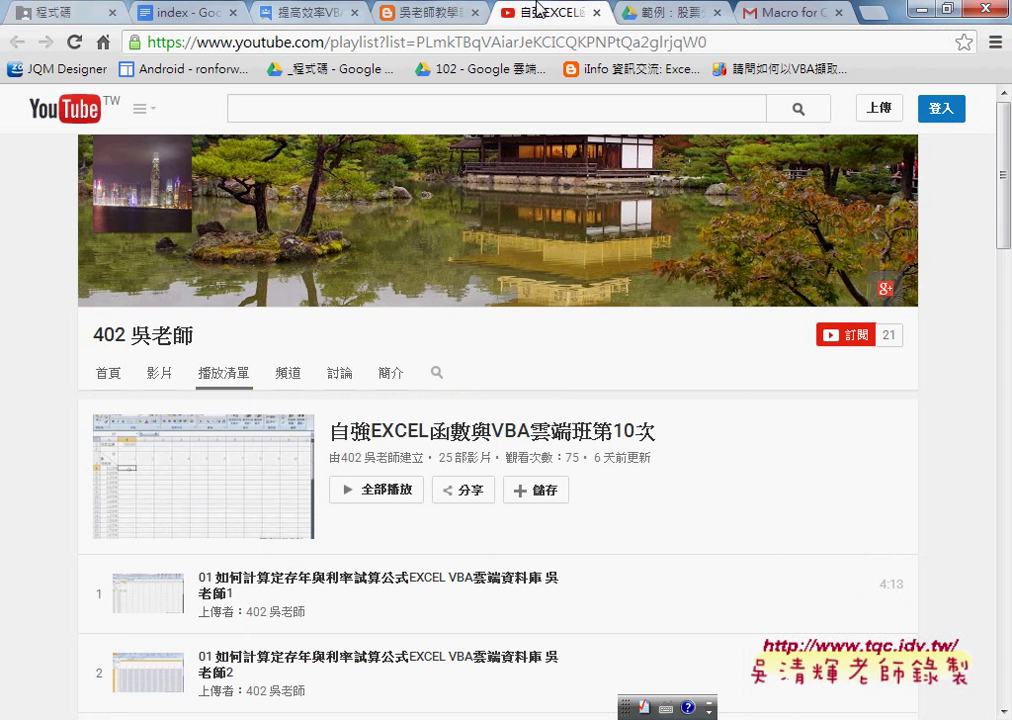
pyautogui.click(425, 12)
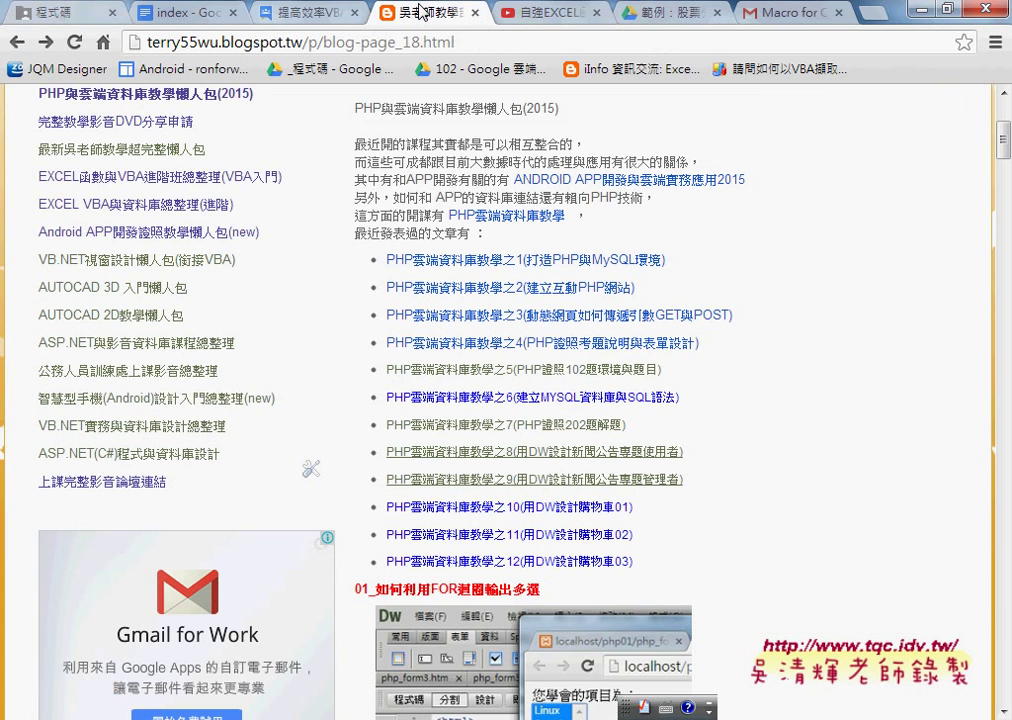
pyautogui.scroll(3, 536, 203)
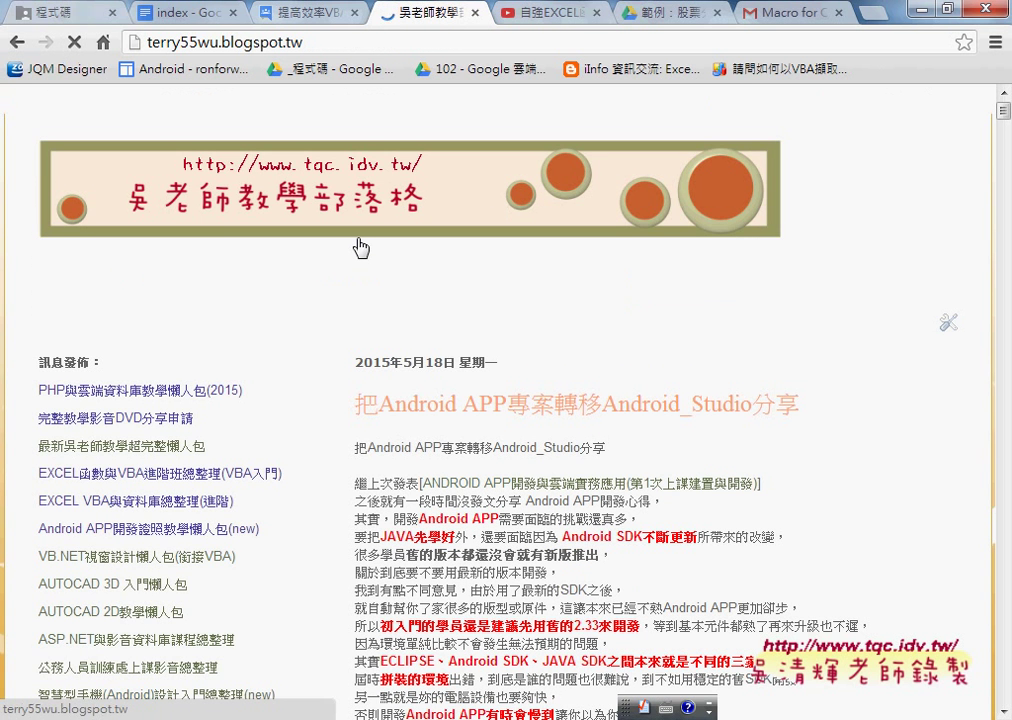
pyautogui.scroll(-1, 362, 247)
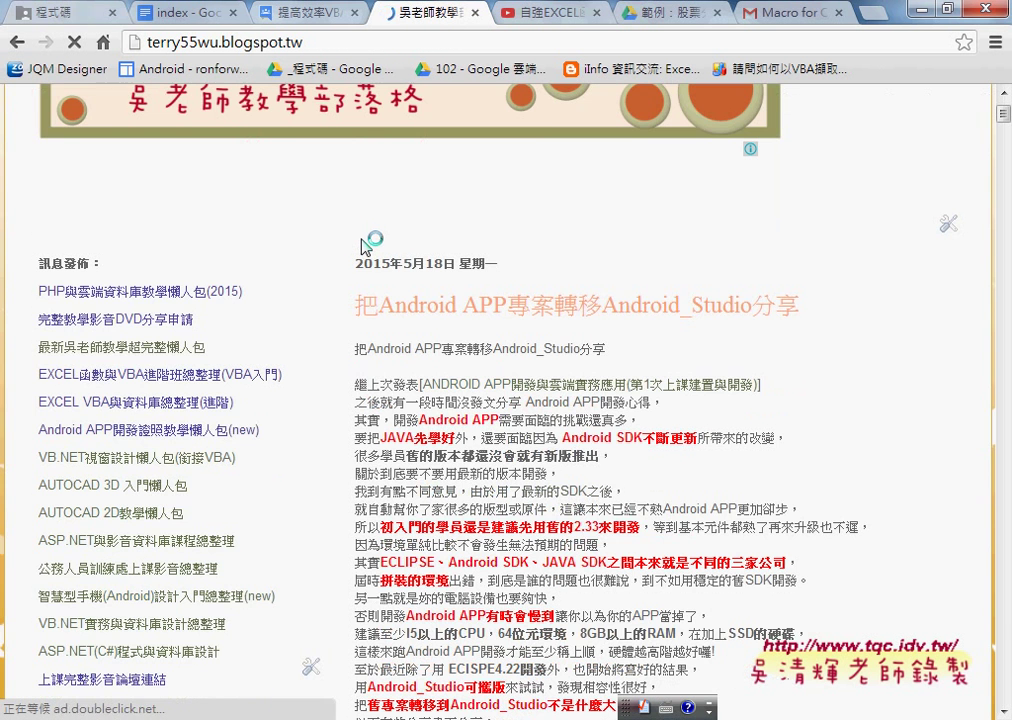
pyautogui.scroll(-2, 362, 247)
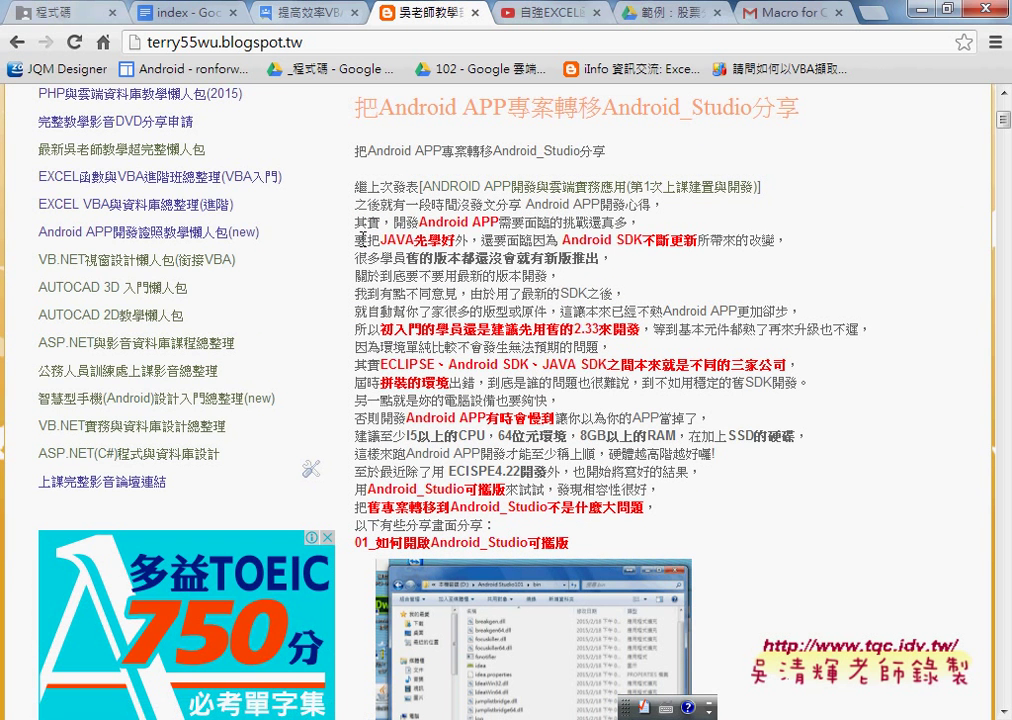
# Scroll through the Android Studio migration post and its illustrated setup screenshots
pyautogui.scroll(-2, 362, 238)
pyautogui.scroll(-2, 362, 240)
pyautogui.scroll(-3, 362, 242)
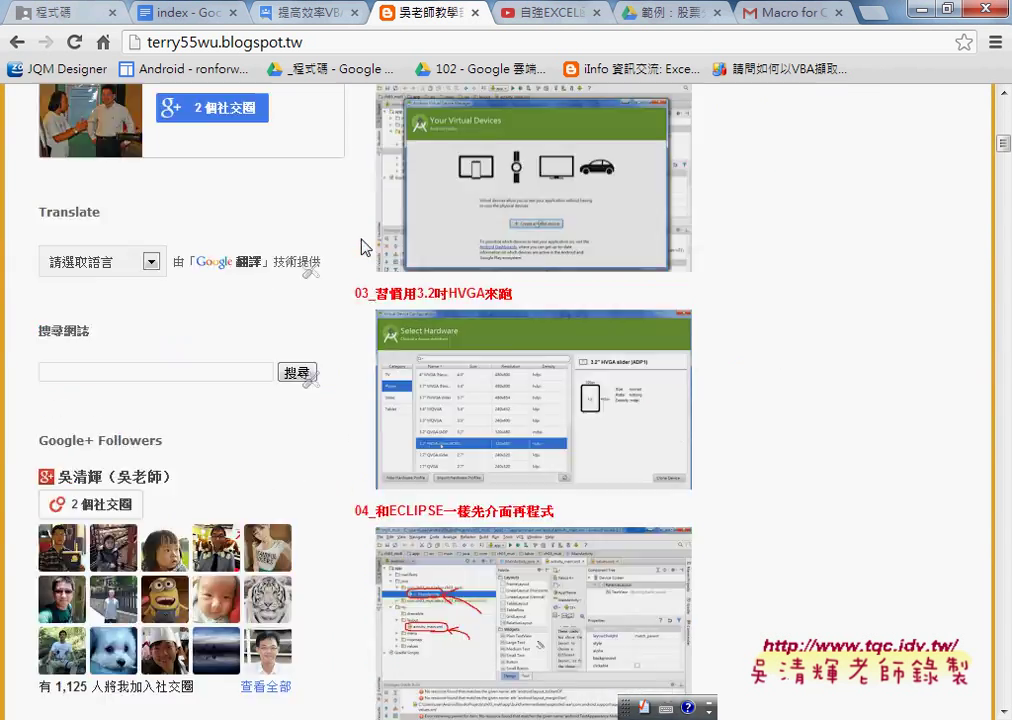
pyautogui.scroll(-2, 364, 245)
pyautogui.scroll(-6, 362, 246)
pyautogui.scroll(-4, 362, 244)
pyautogui.scroll(-6, 362, 244)
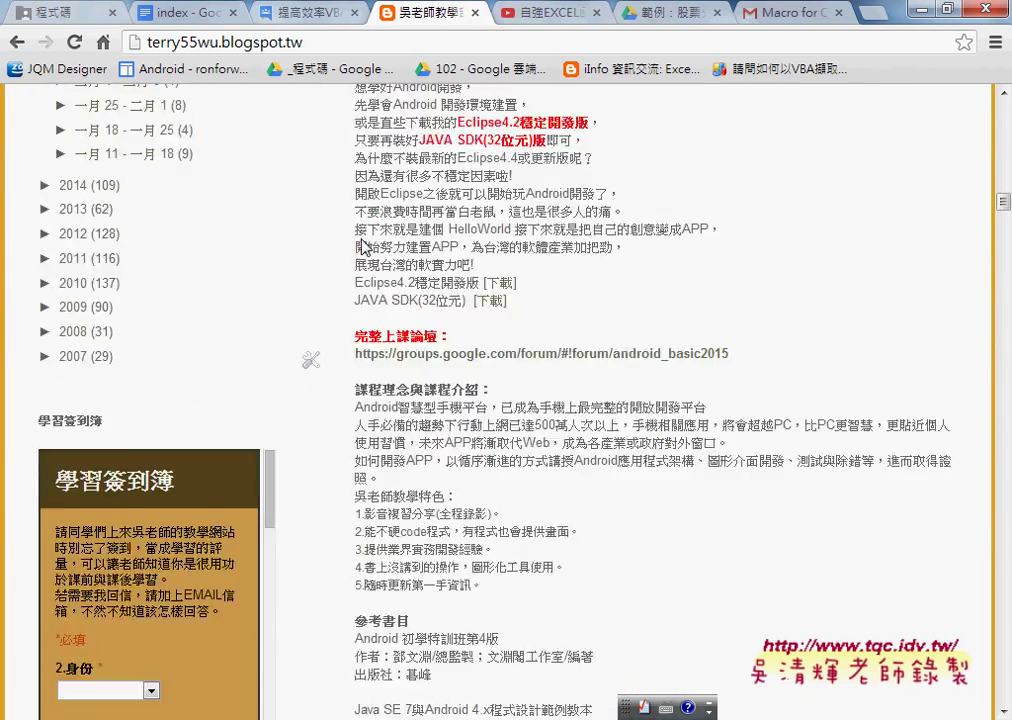
pyautogui.scroll(-3, 362, 240)
pyautogui.scroll(-4, 362, 240)
pyautogui.scroll(-1, 362, 242)
pyautogui.scroll(-3, 362, 240)
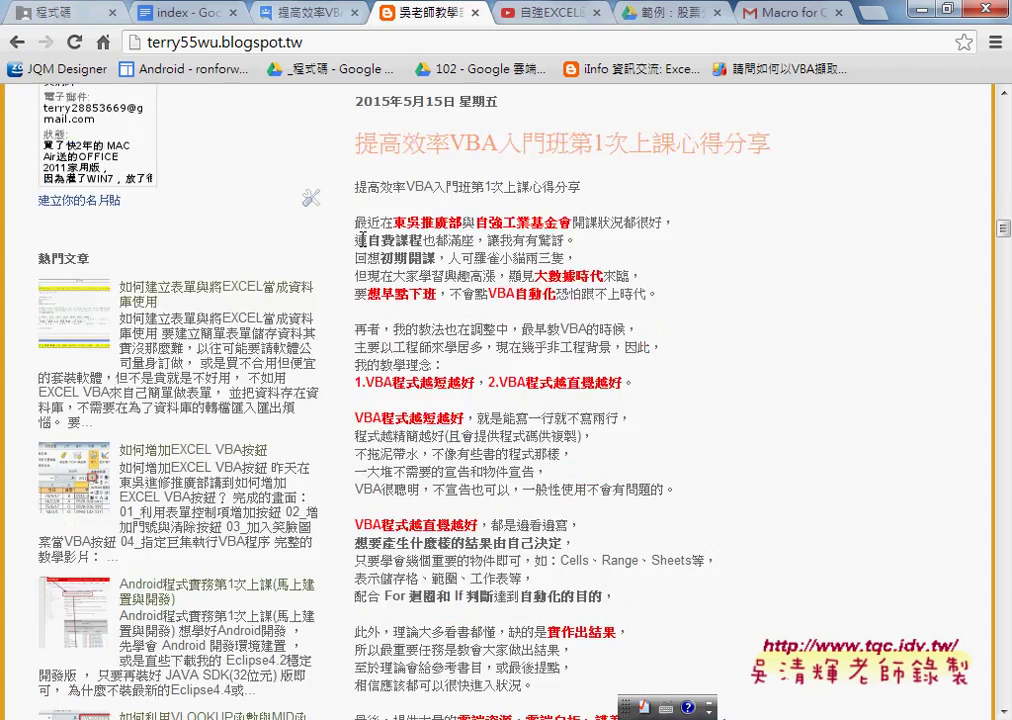
pyautogui.scroll(-5, 362, 233)
pyautogui.scroll(-5, 362, 240)
pyautogui.scroll(-5, 362, 244)
pyautogui.scroll(-5, 362, 244)
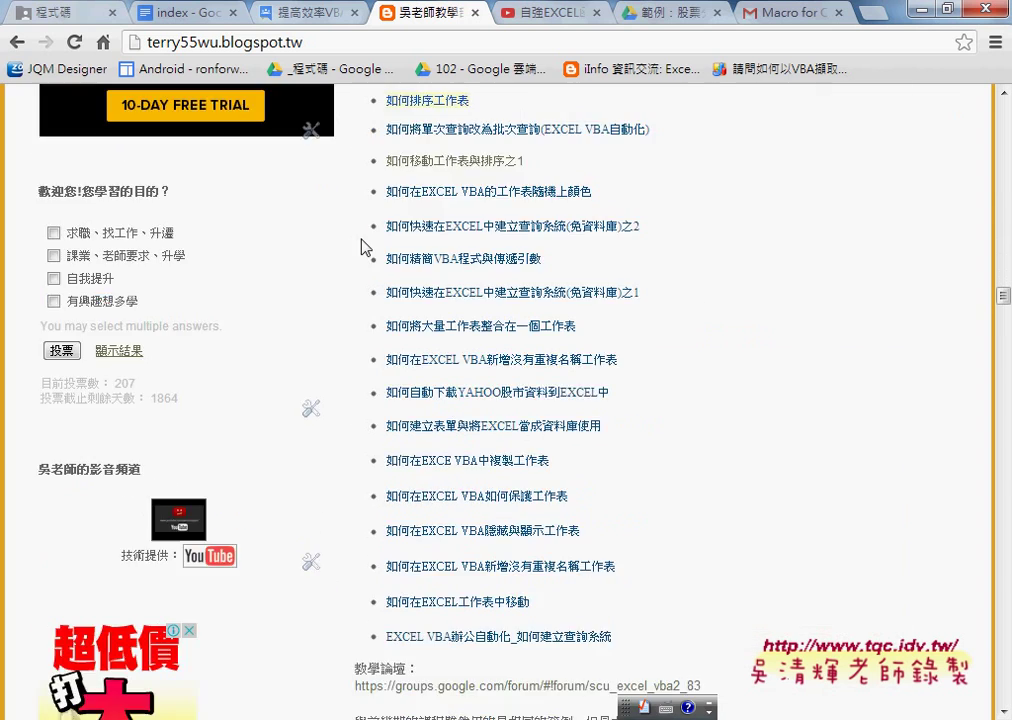
pyautogui.scroll(-4, 364, 246)
pyautogui.scroll(-4, 366, 246)
pyautogui.scroll(-2, 364, 244)
pyautogui.scroll(-2, 364, 242)
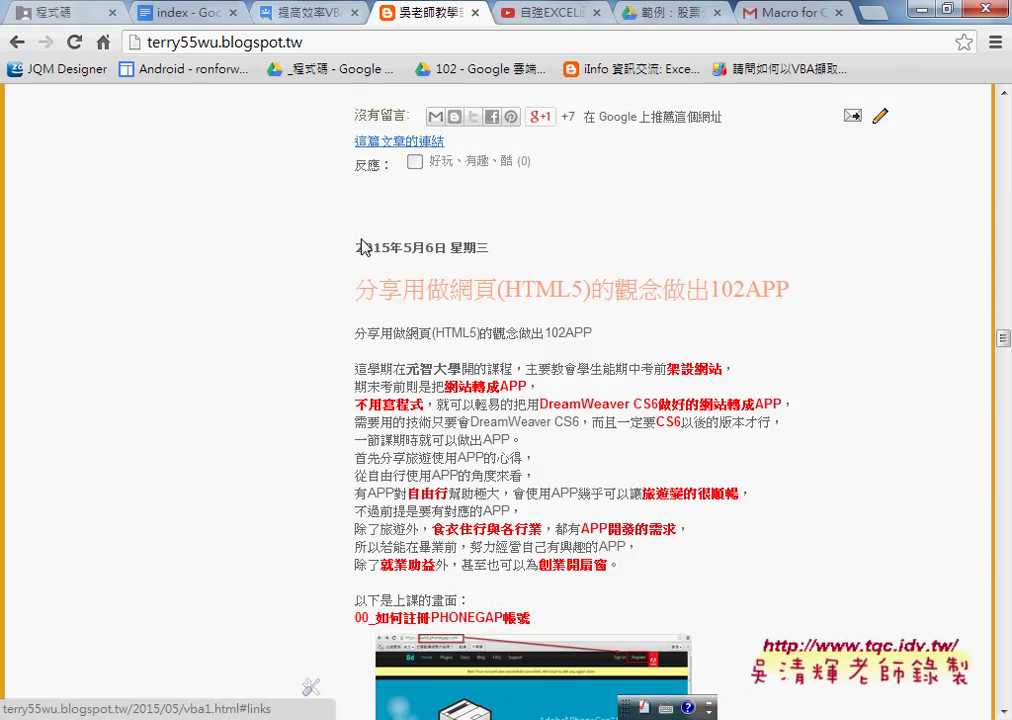
pyautogui.scroll(-1, 362, 238)
pyautogui.scroll(-3, 362, 242)
pyautogui.scroll(-5, 365, 248)
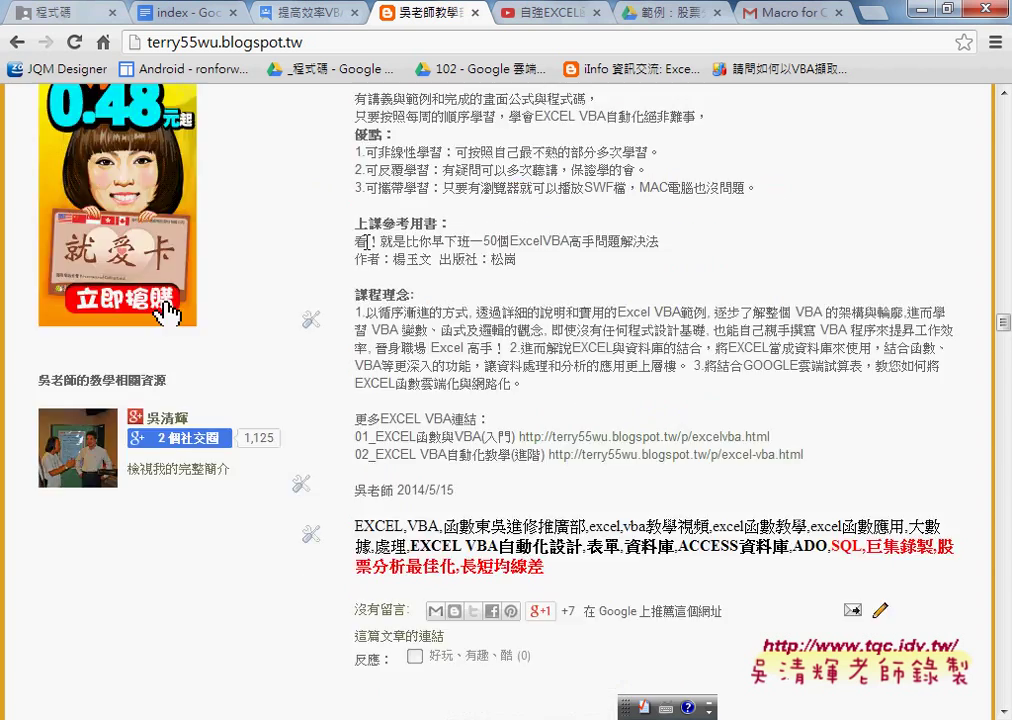
pyautogui.scroll(-3, 376, 255)
pyautogui.scroll(-5, 379, 255)
pyautogui.scroll(-5, 382, 245)
pyautogui.scroll(-5, 386, 252)
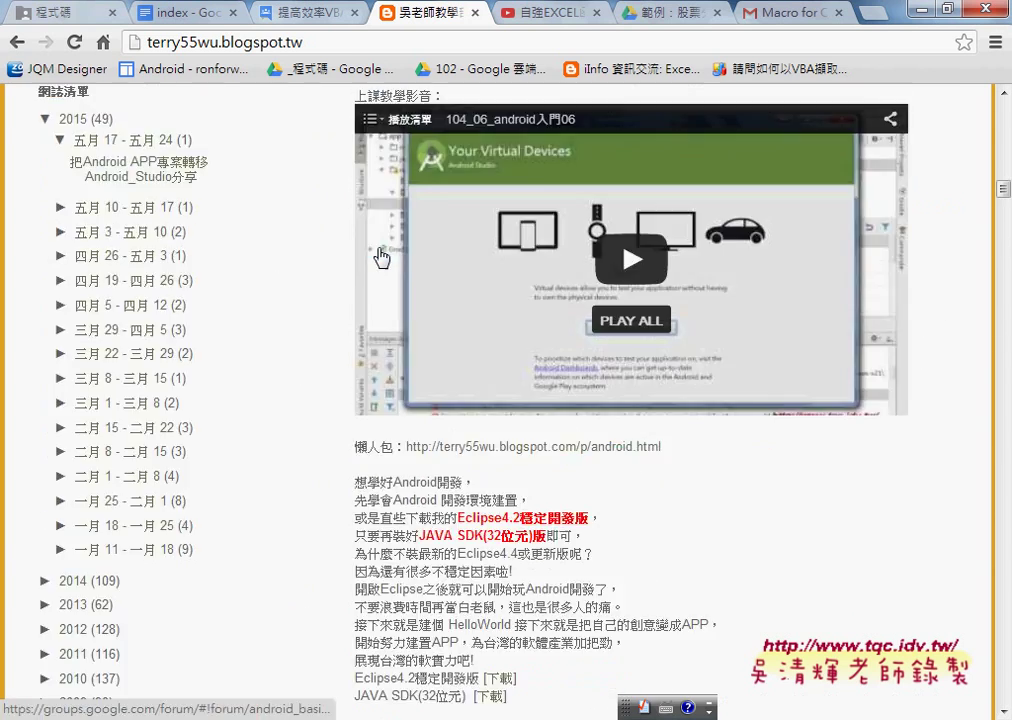
pyautogui.scroll(-5, 381, 257)
pyautogui.scroll(5, 381, 257)
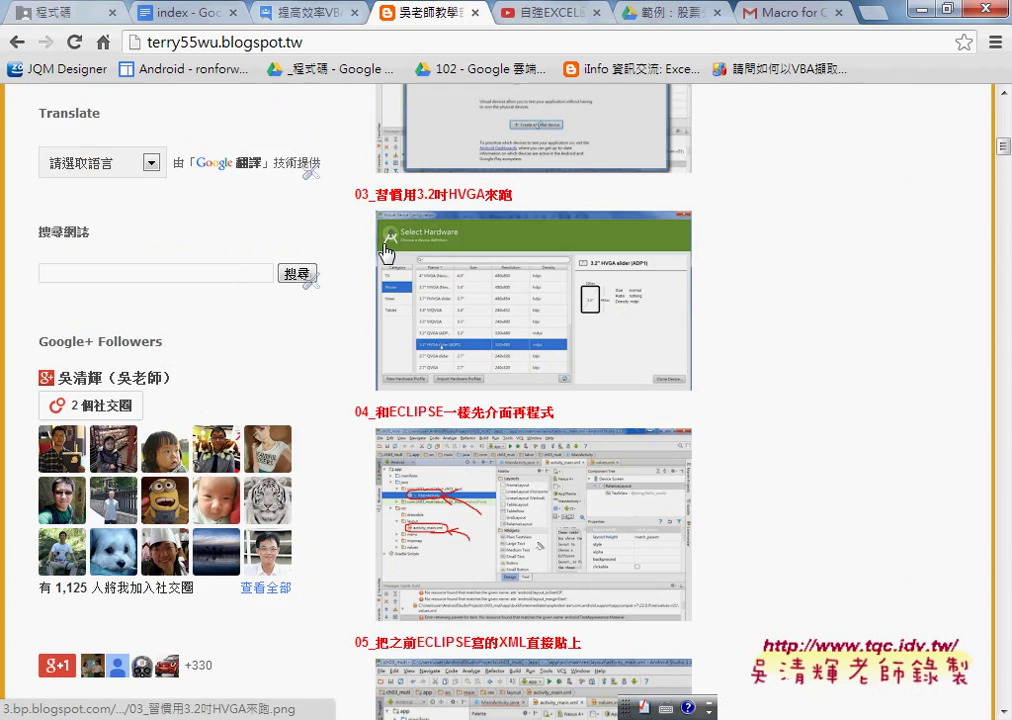
pyautogui.moveTo(553, 703)
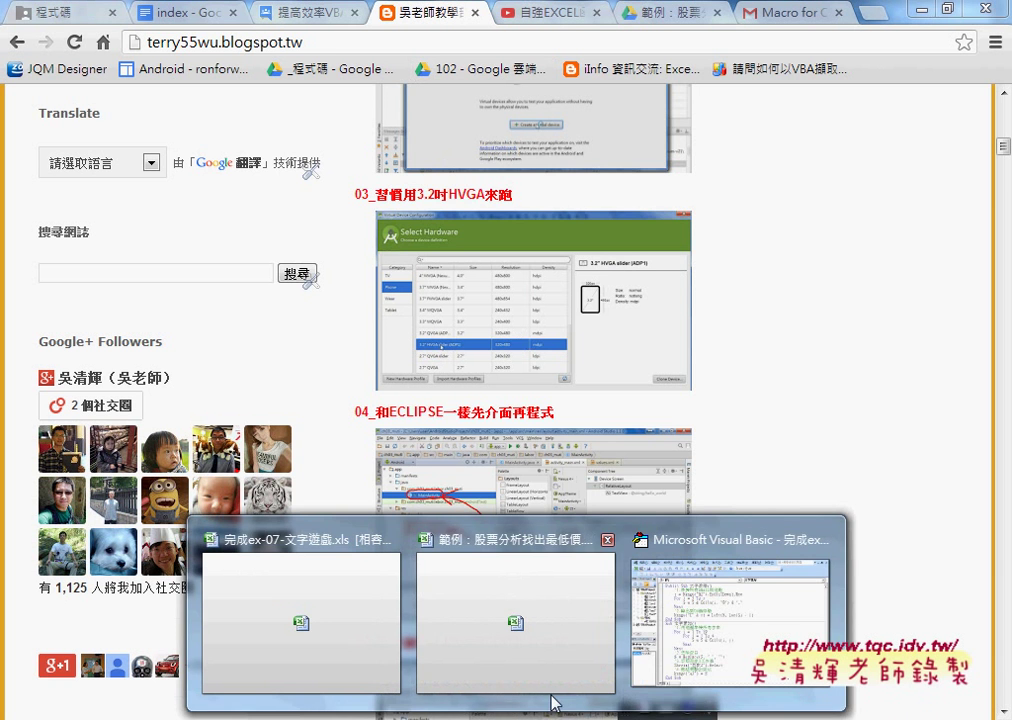
# Copy the entire Public Sub 文字串接 macro from the VBA editor, then return to the browser
pyautogui.click(707, 641)
pyautogui.press('Escape')
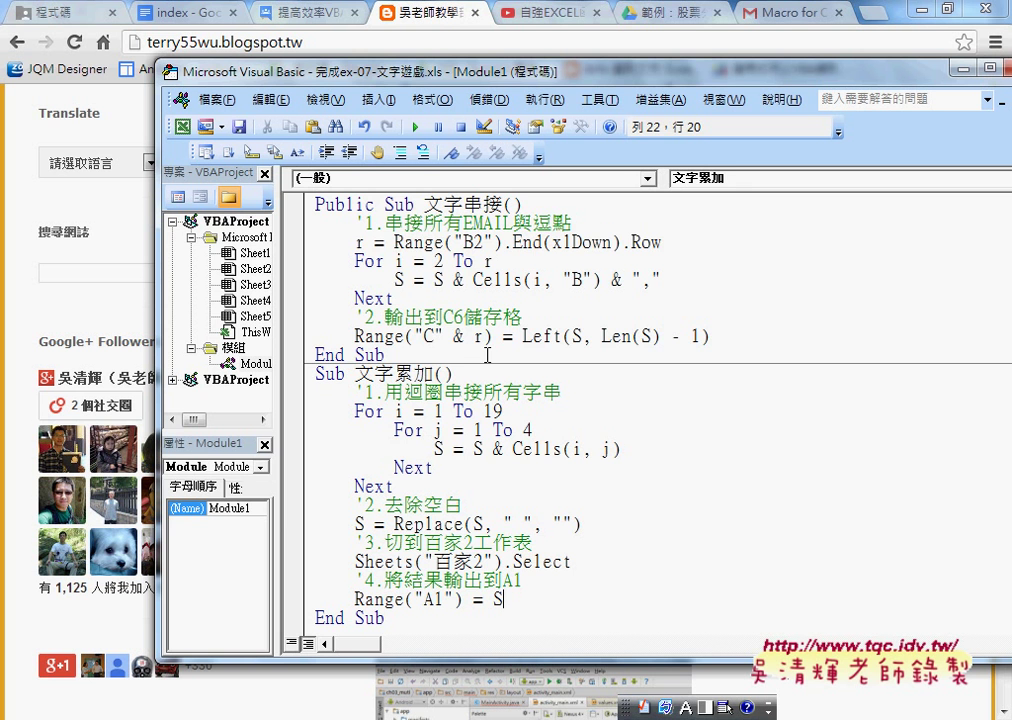
pyautogui.moveTo(447, 350); pyautogui.dragTo(315, 205)
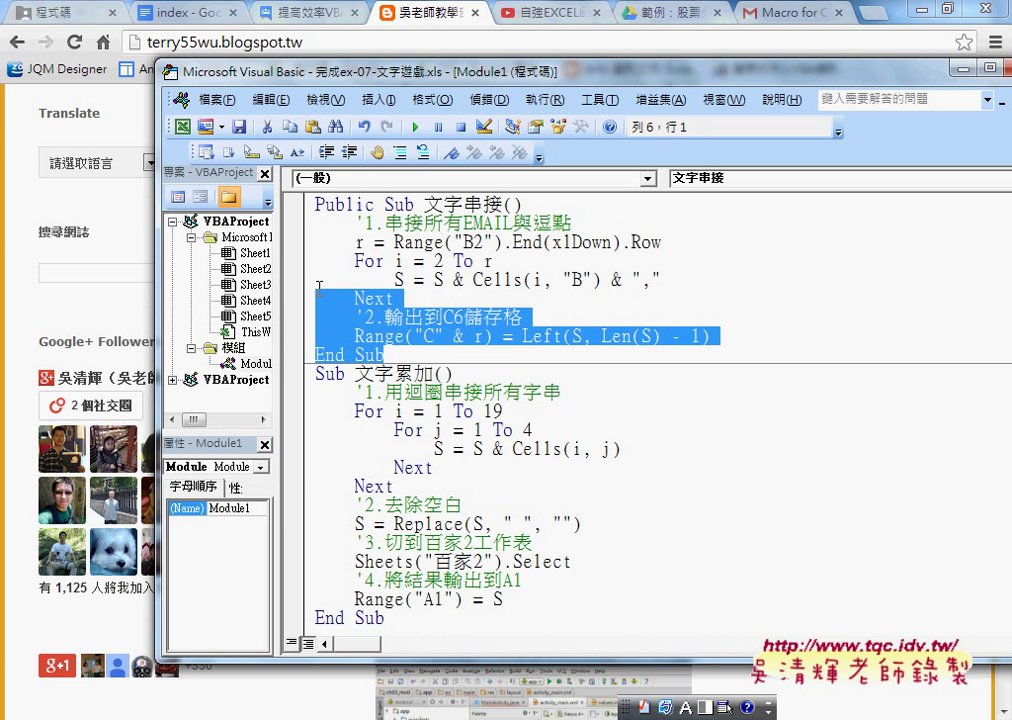
pyautogui.rightClick(390, 225)
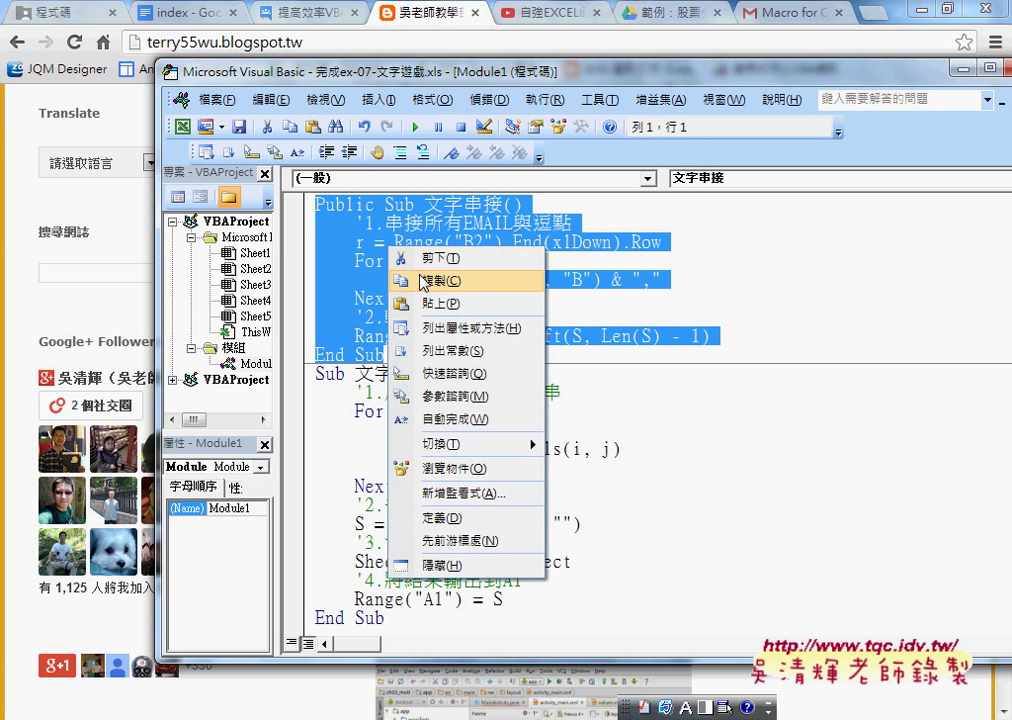
pyautogui.click(440, 278)
pyautogui.hotkey('alt', 'Tab')
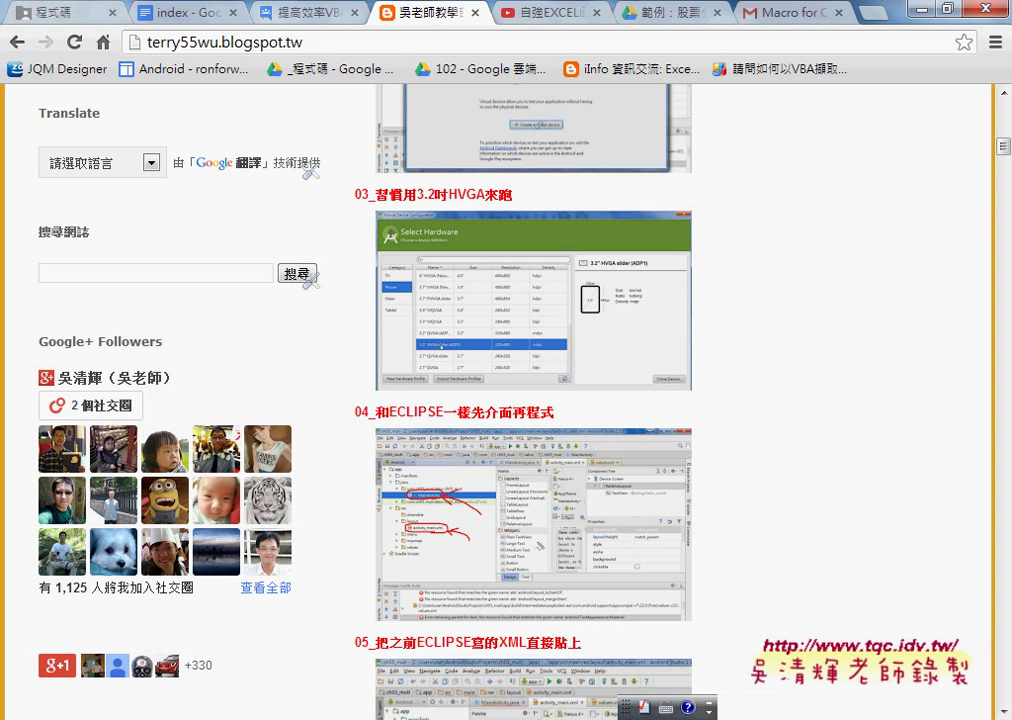
# Paste the copied macro on a new line below the first End Sub in the index doc
pyautogui.click(58, 13)
pyautogui.click(165, 14)
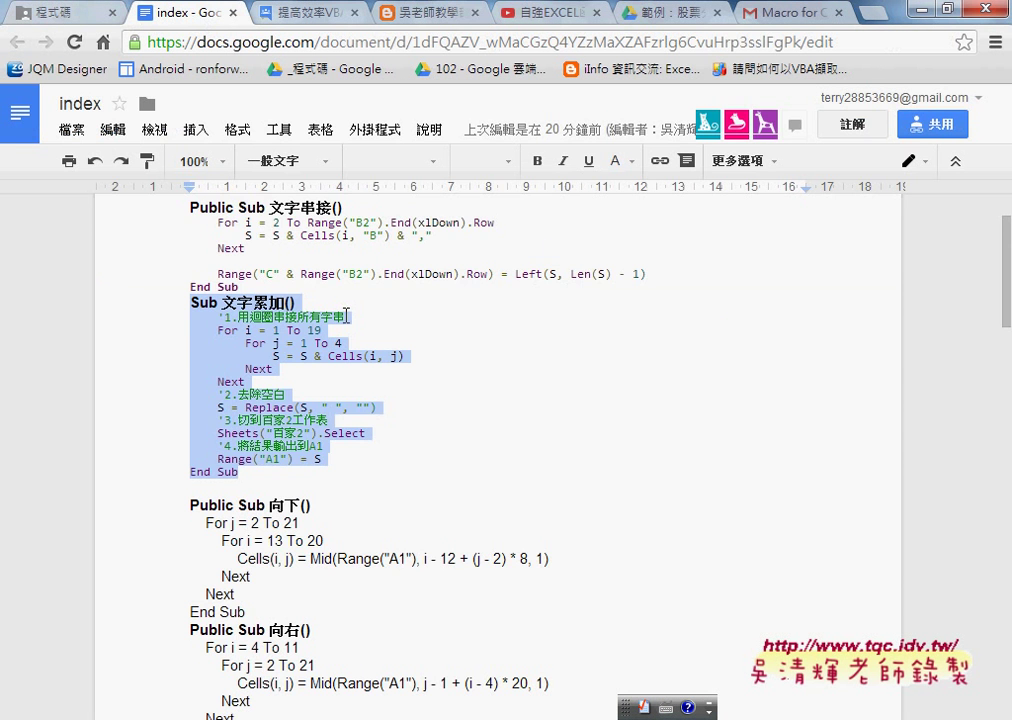
pyautogui.scroll(2, 330, 336)
pyautogui.click(265, 383)
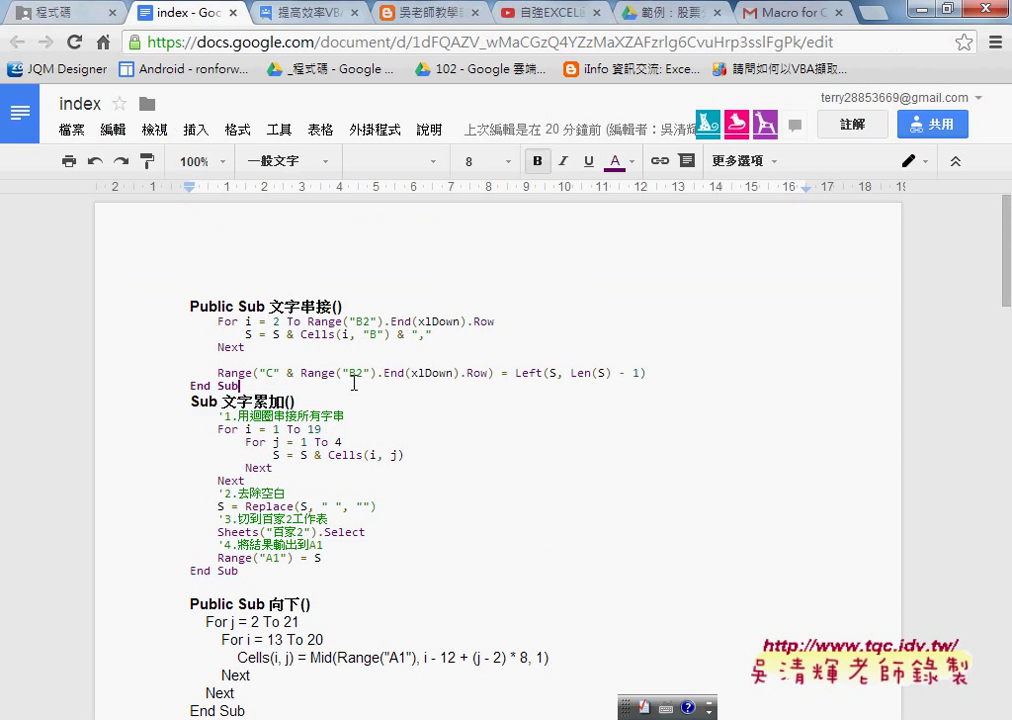
pyautogui.press('Return')
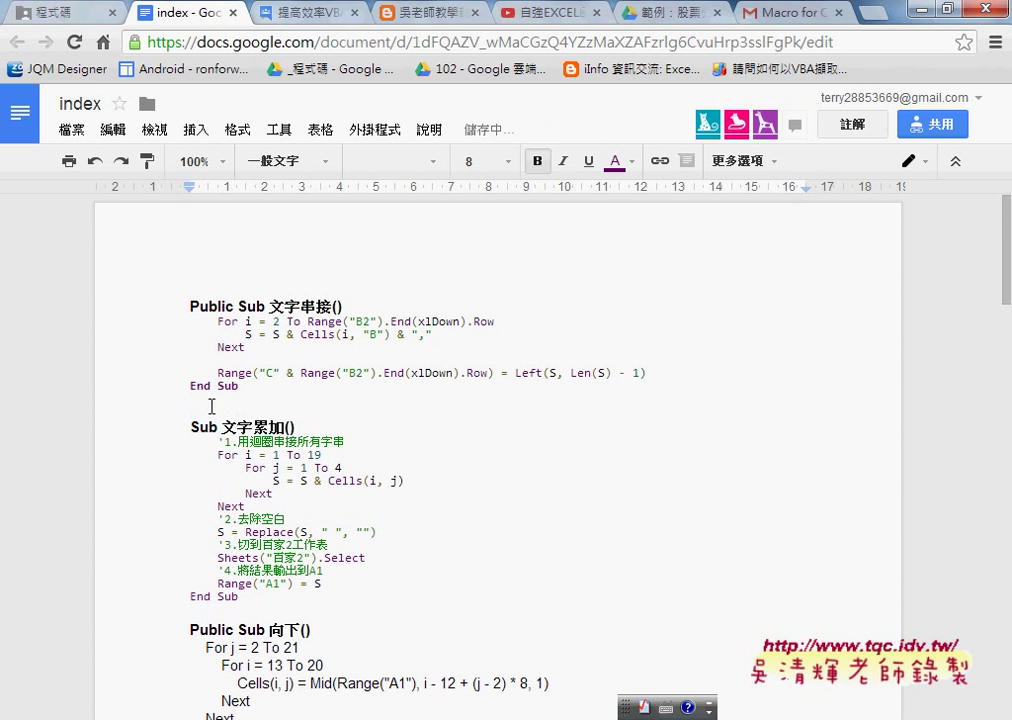
pyautogui.rightClick(205, 399)
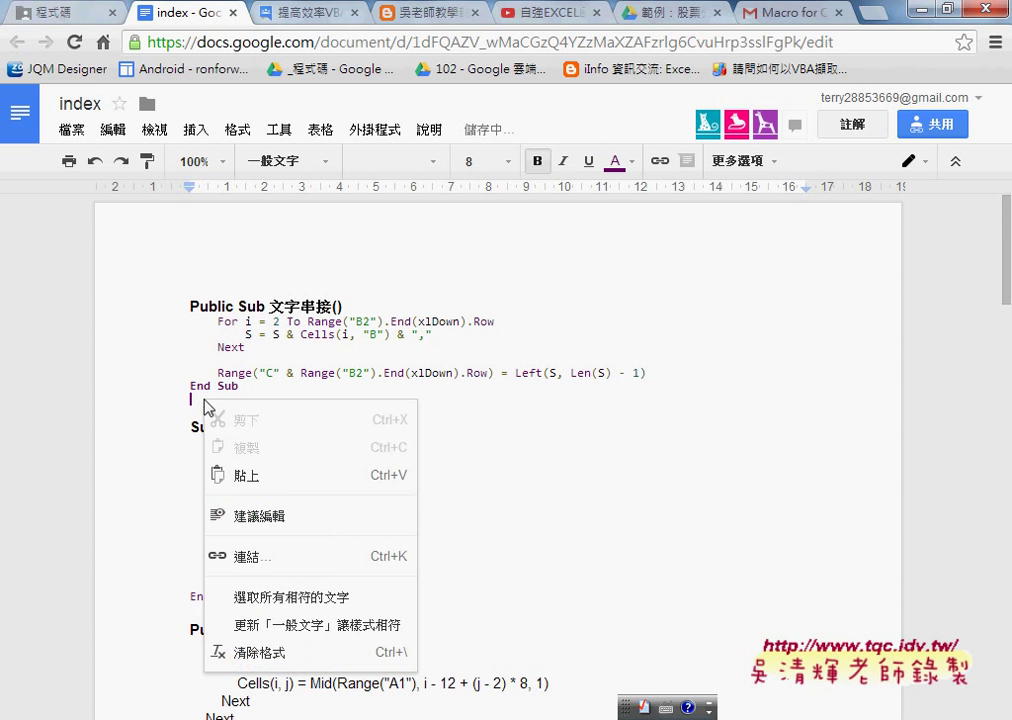
pyautogui.click(264, 474)
# Syntax-colour the pasted block with Code Pretty and append an underscore to the 文字串接 sub name
pyautogui.moveTo(243, 503); pyautogui.dragTo(160, 409)
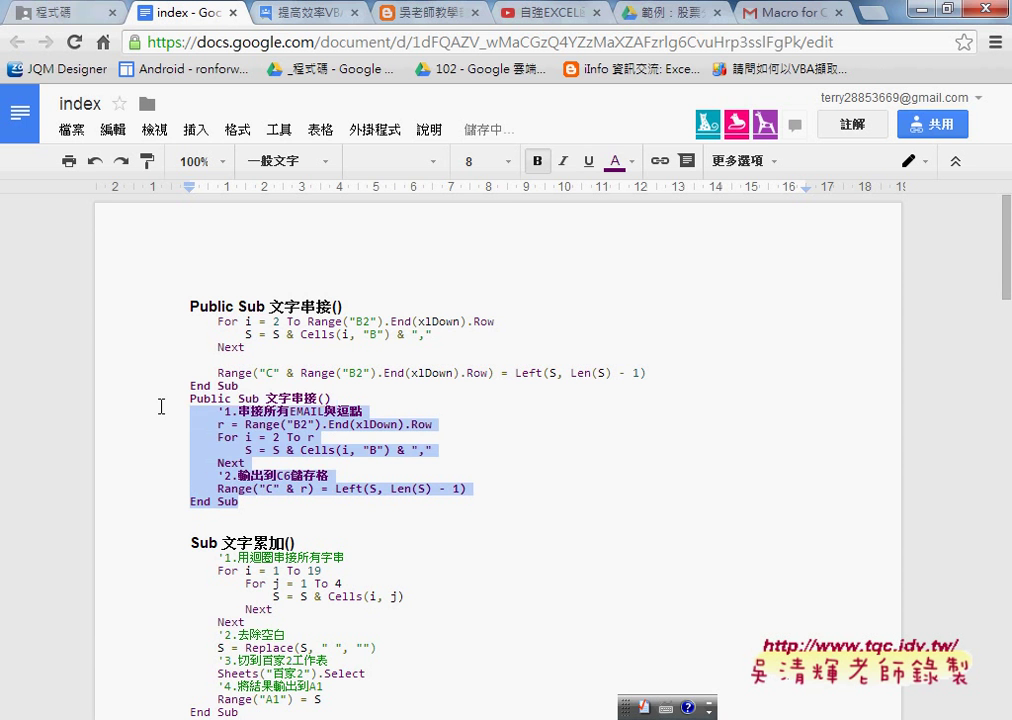
pyautogui.click(362, 130)
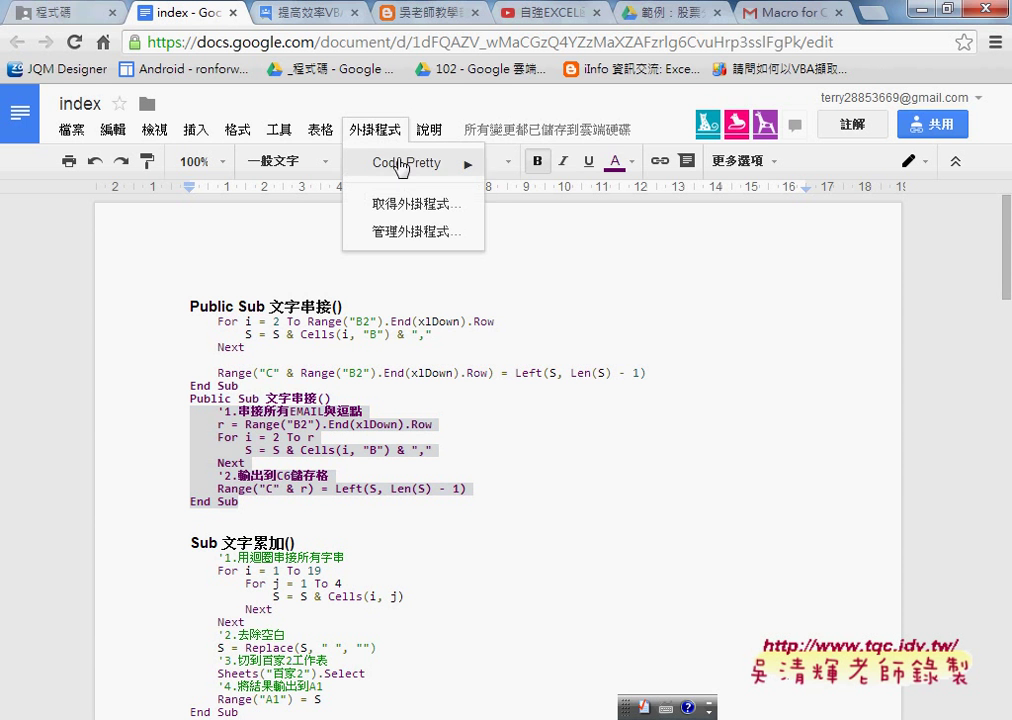
pyautogui.click(515, 168)
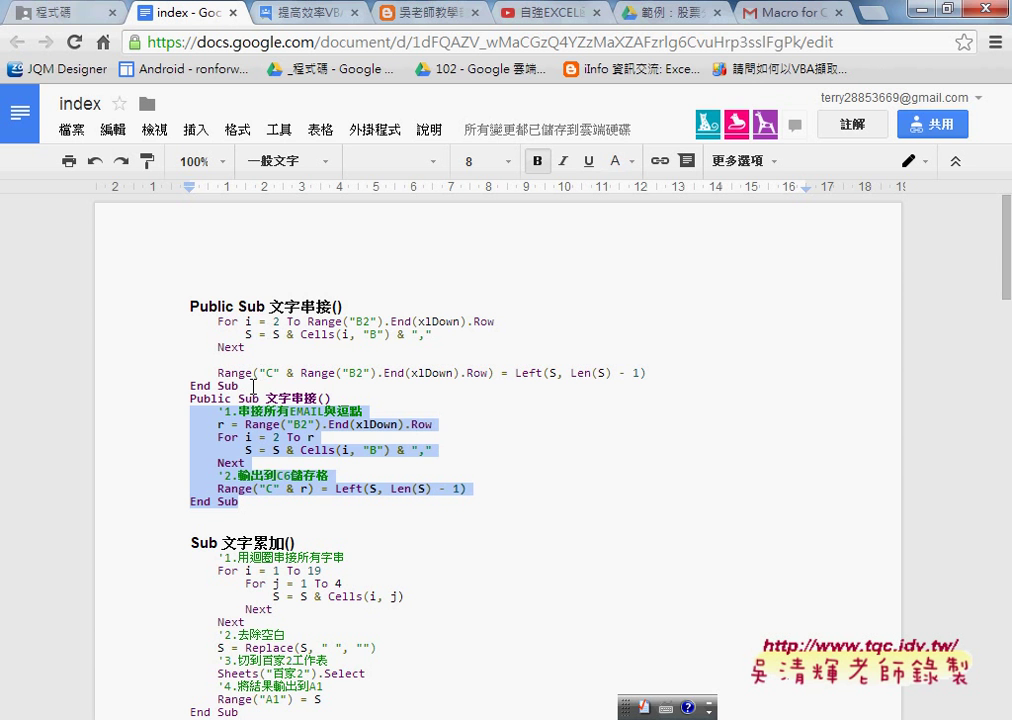
pyautogui.click(318, 397)
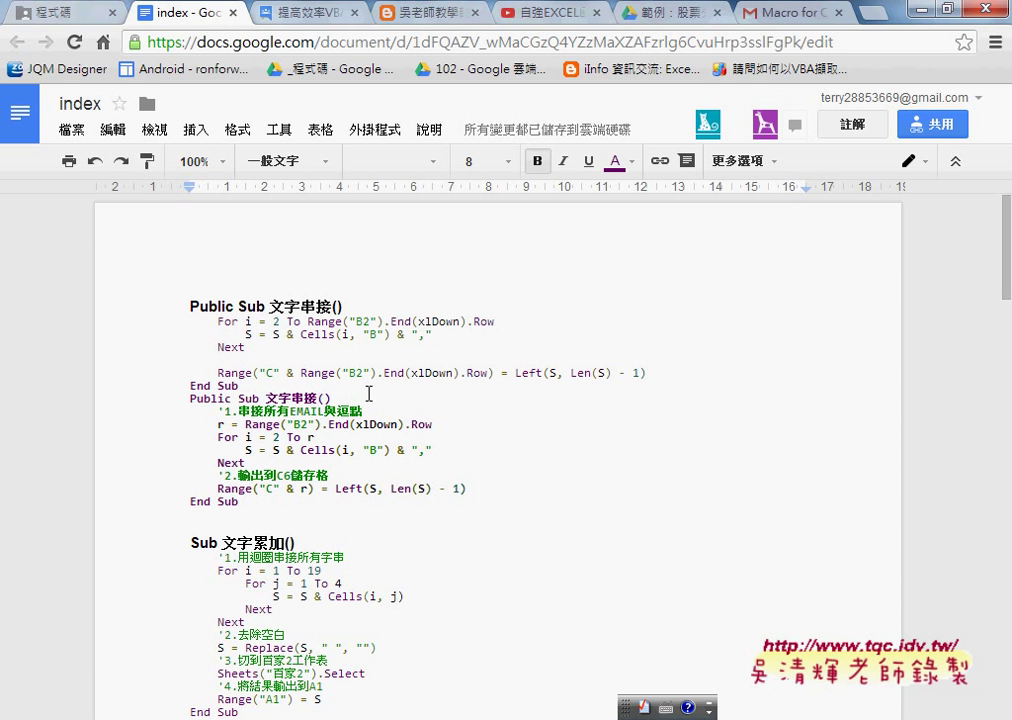
pyautogui.write('_')
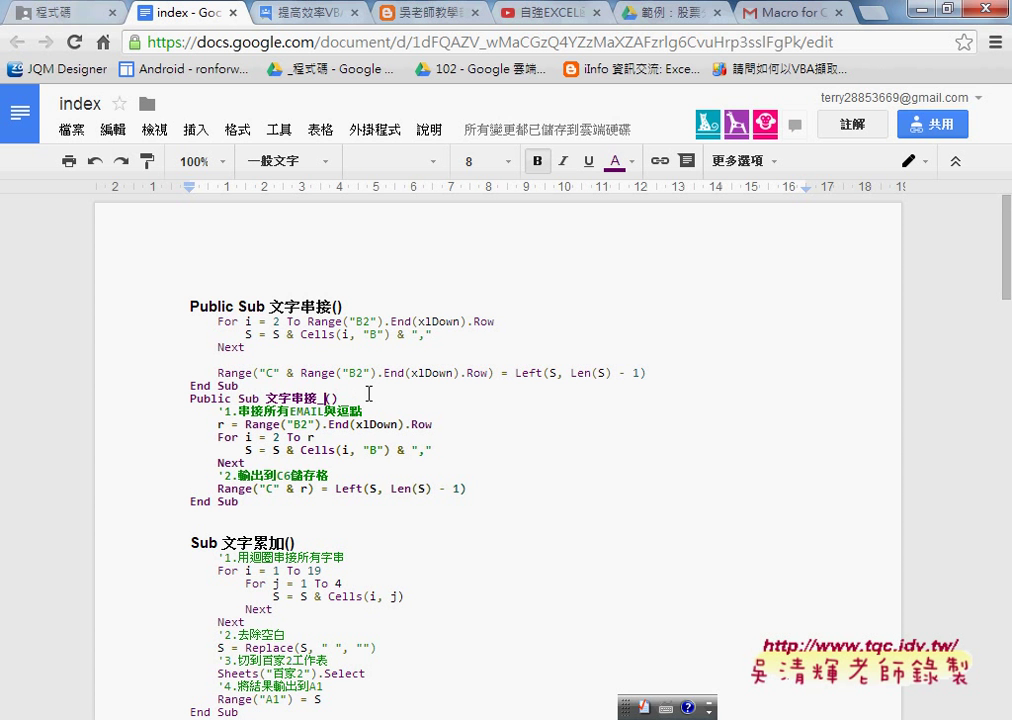
pyautogui.write('eb')
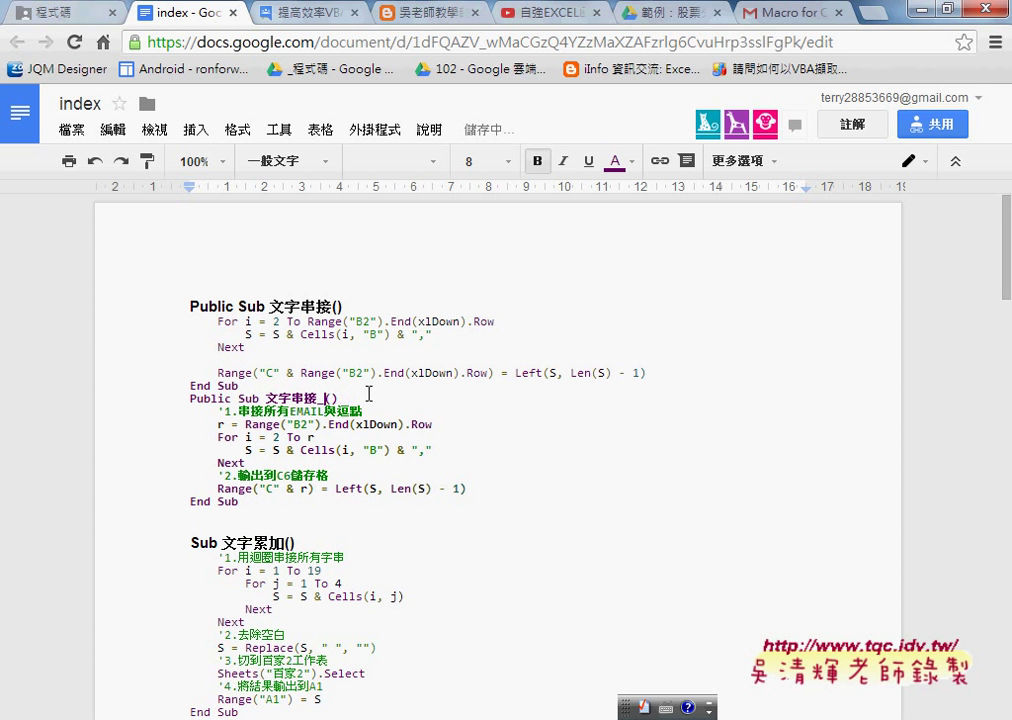